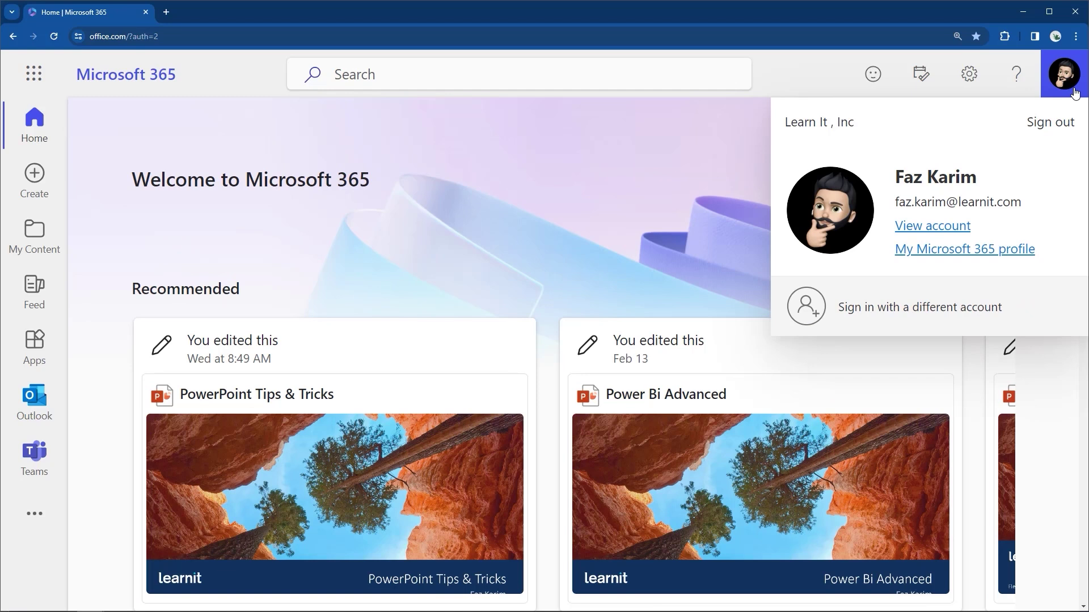
Close the account panel to show the Microsoft 365 home page and its Recommended files.
left_click(1074, 93)
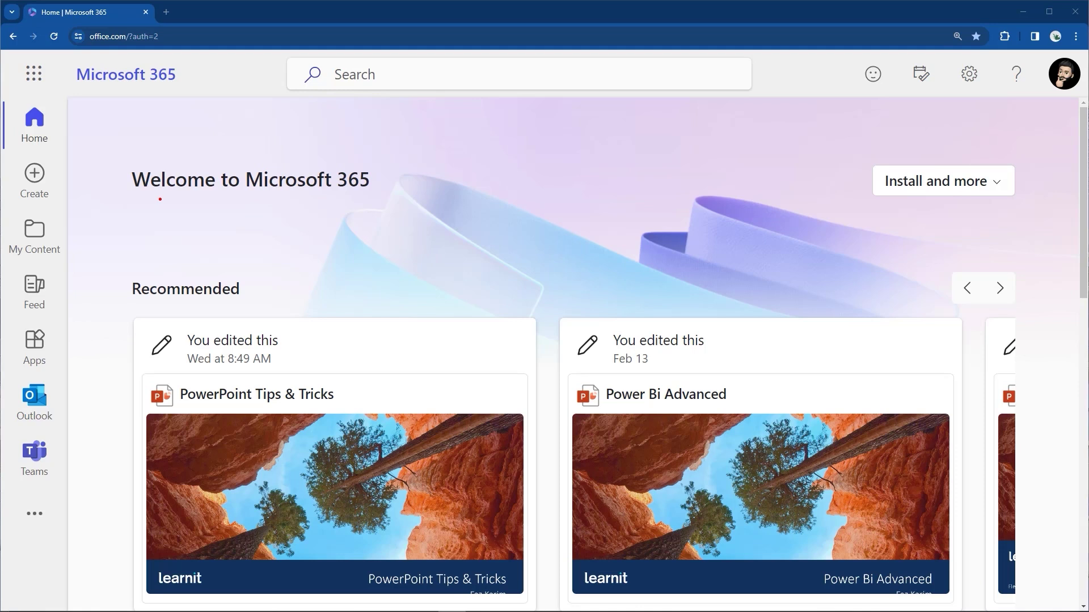
mouse_move(132, 200)
left_mouse_down()
mouse_move(365, 197)
mouse_move(376, 180)
left_mouse_up()
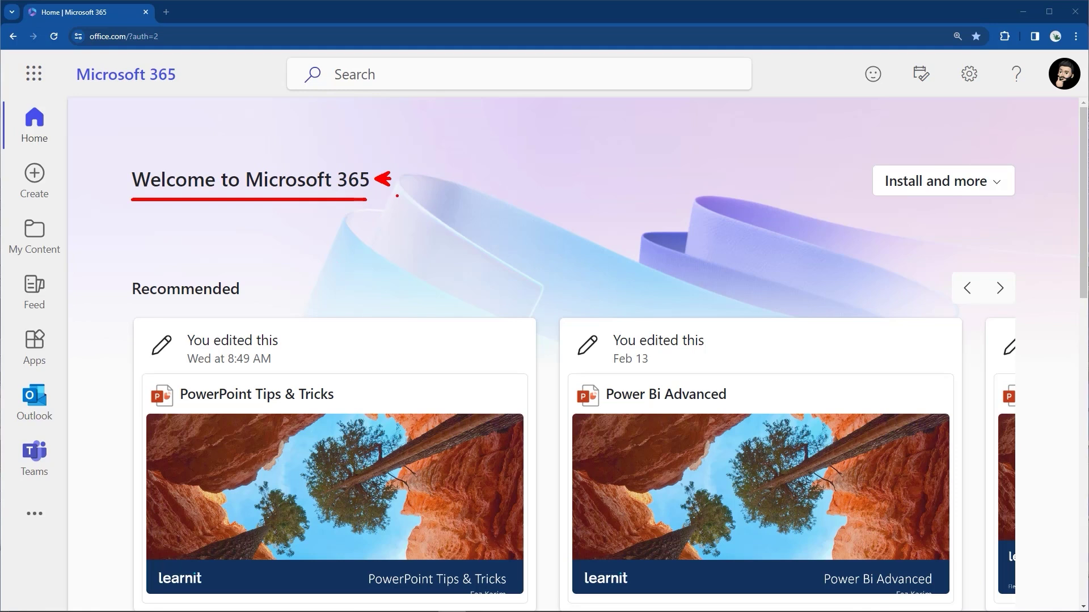
key("Escape")
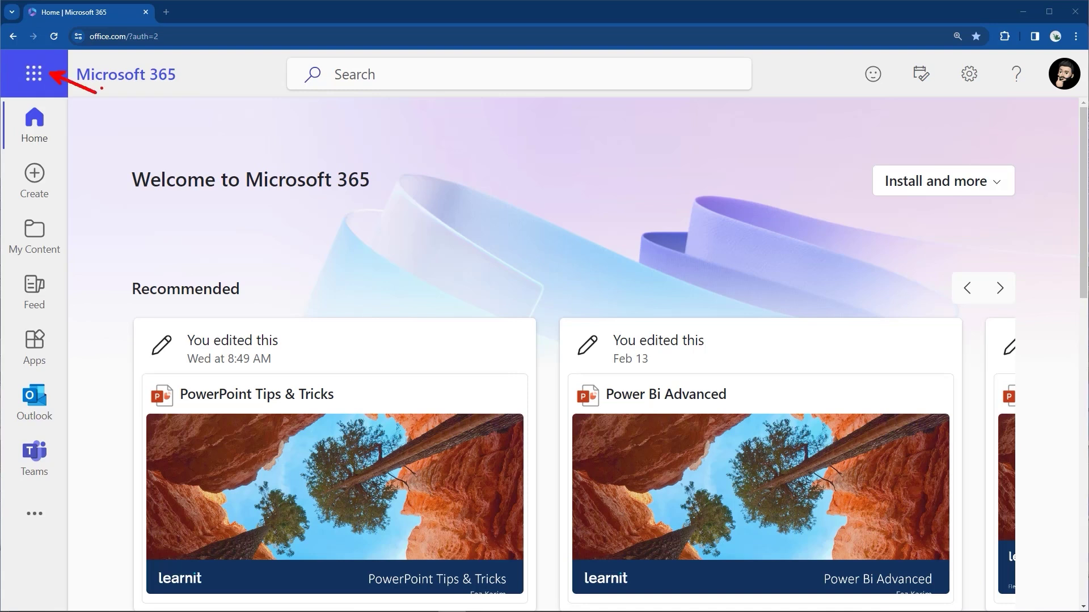
Label the 'App launcher', then open the Apps list showing Outlook, OneDrive, SharePoint, Word and Excel.
type("App lua")
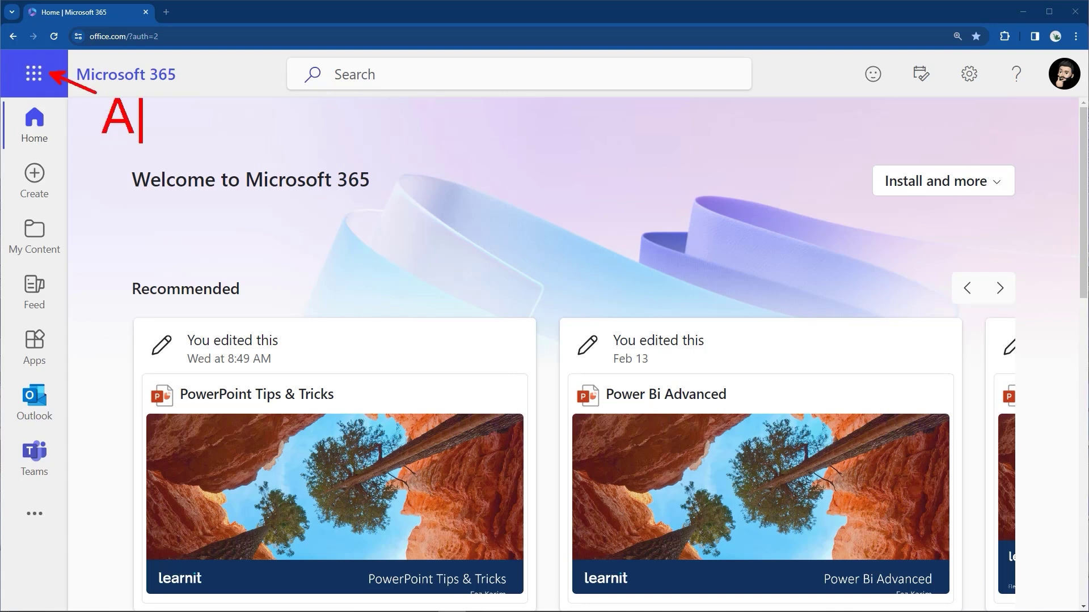
key("BackSpace")
key("BackSpace")
type("auncher")
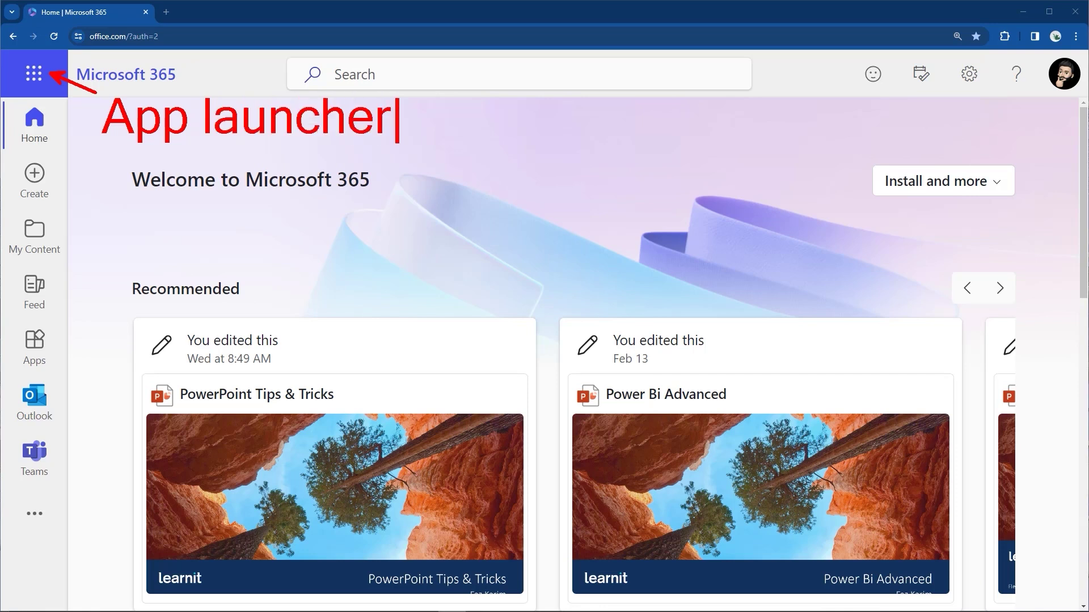
key("Escape")
key("Escape")
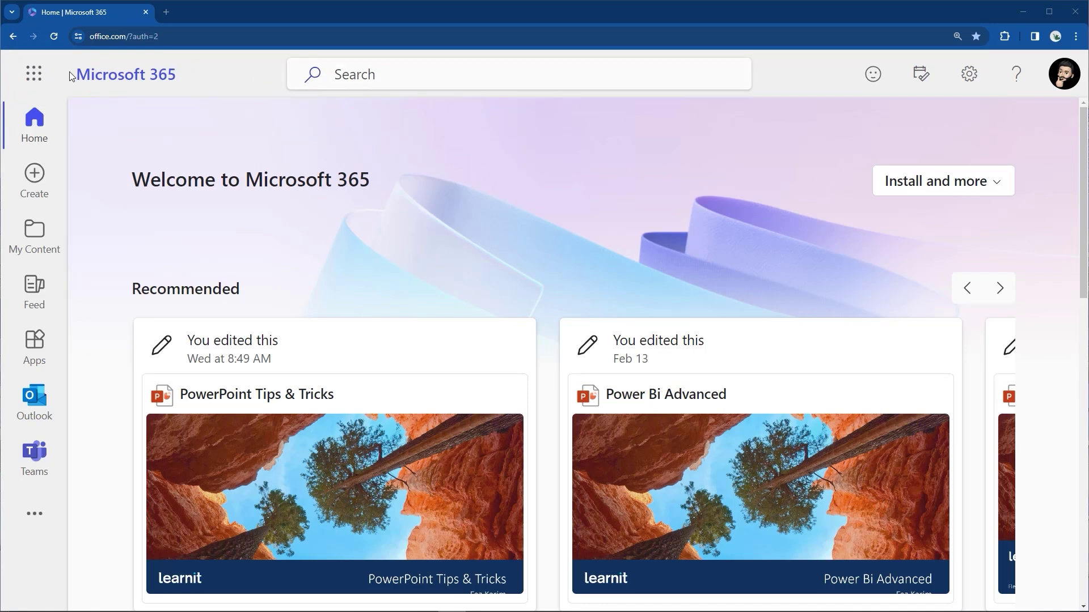
left_click(35, 76)
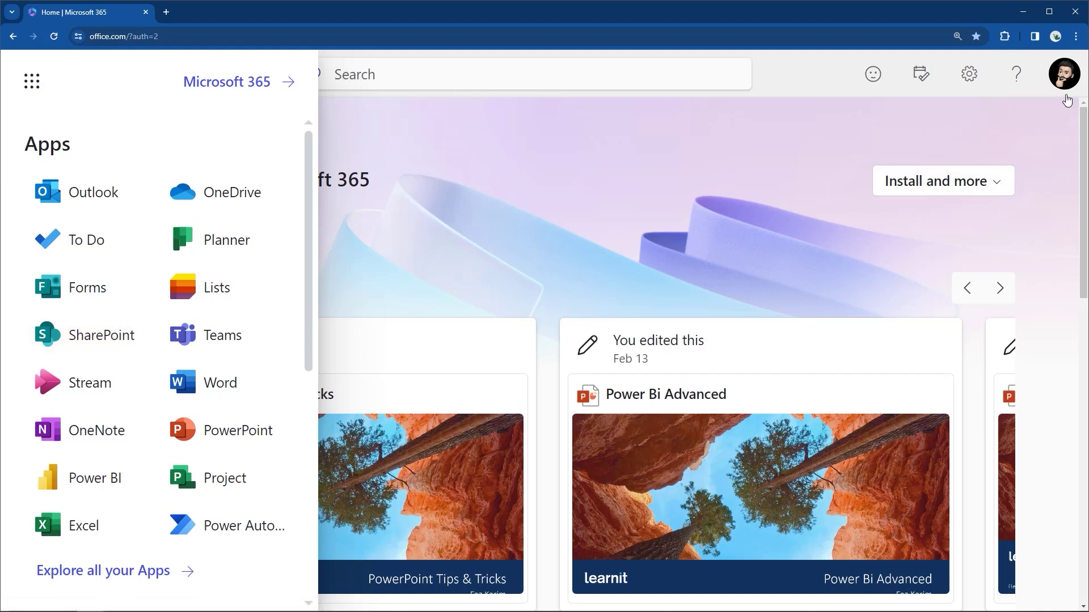
Reopen the app launcher and launch SharePoint in a new browser tab.
left_click(1065, 74)
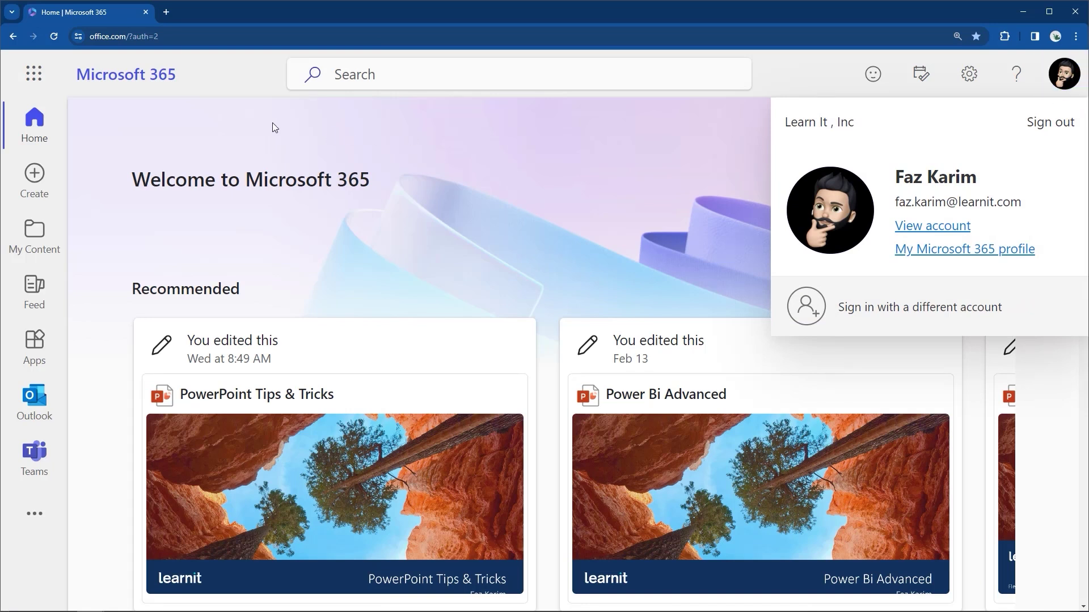
left_click(34, 73)
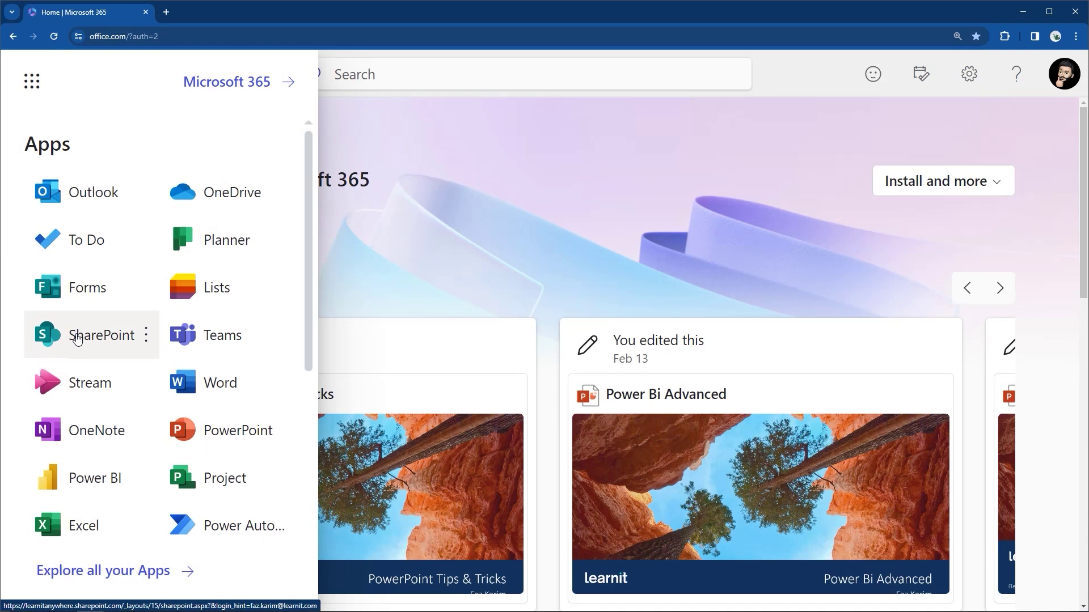
left_click(78, 340)
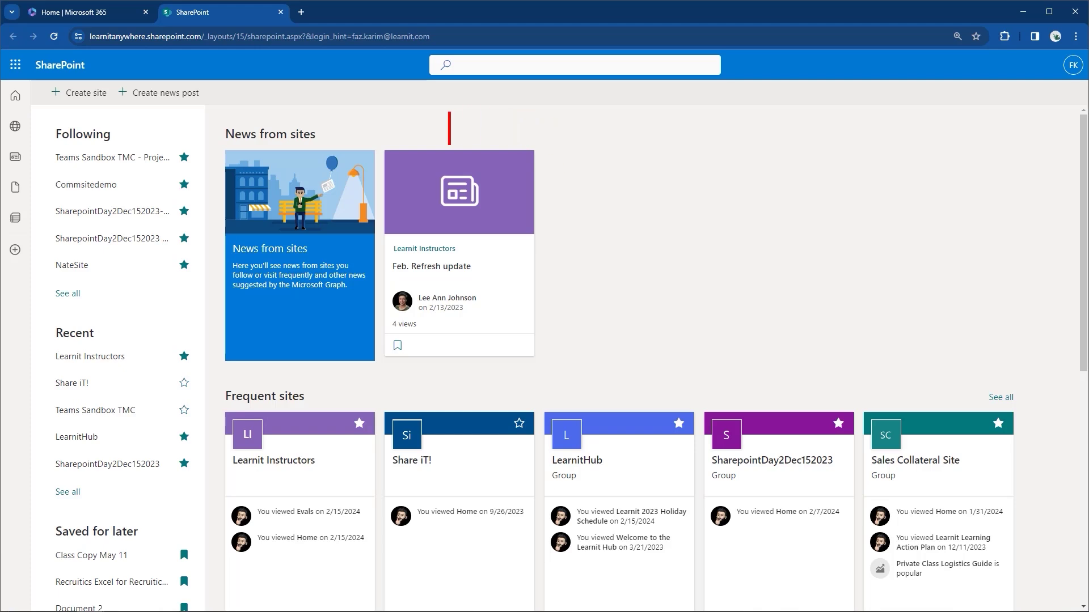
type("The sharepoint homep")
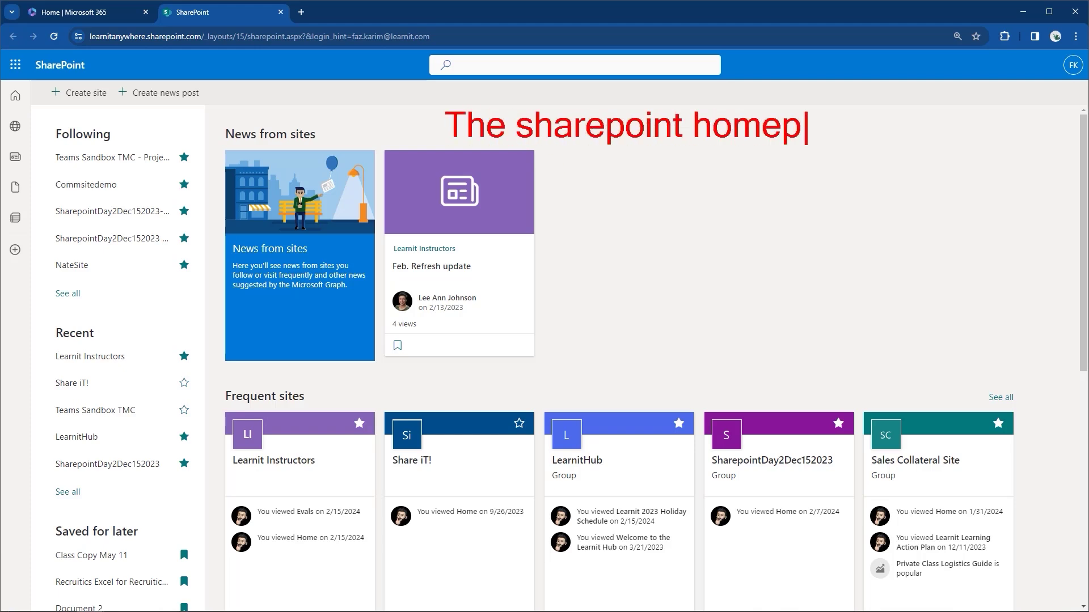
type("age.")
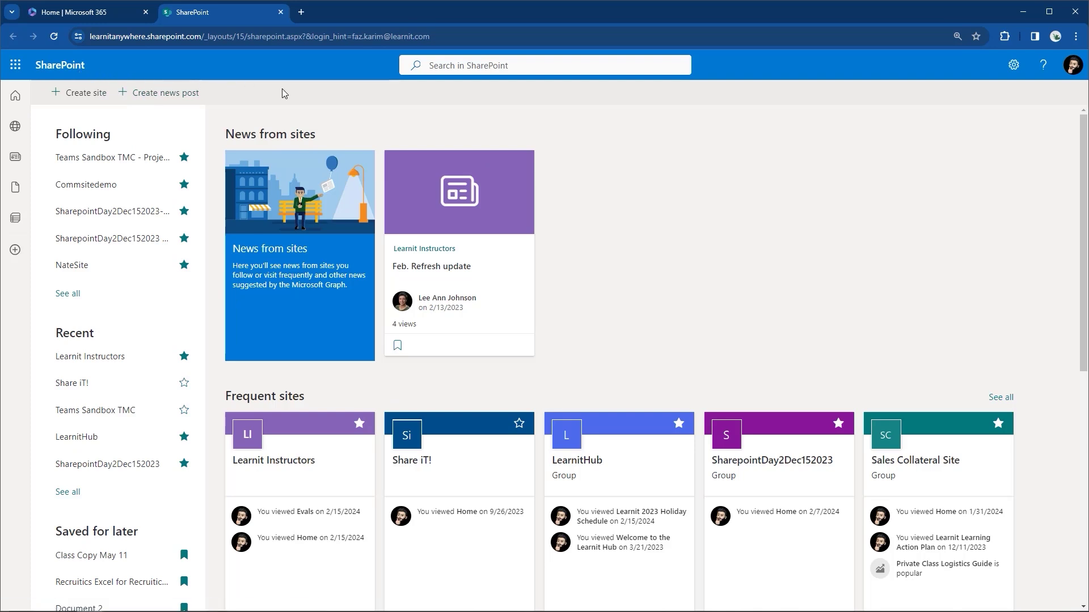
Select the 'Search in SharePoint' box at the top of the start page.
left_click_drag(86, 63, 111, 62)
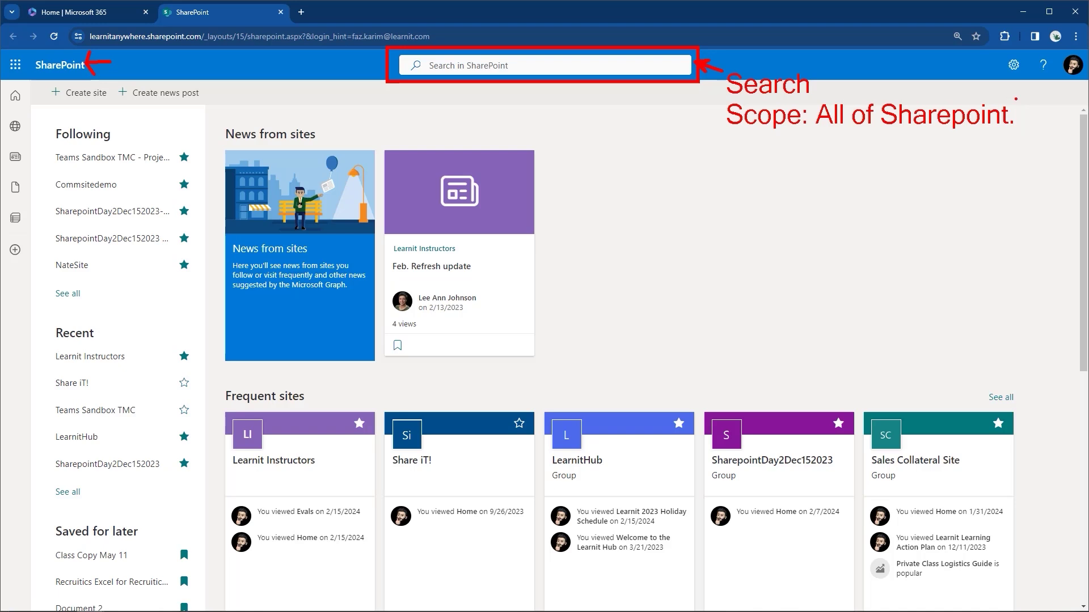
Search SharePoint for 'File', review the Class Files folder results, then return to the start page.
left_click(509, 65)
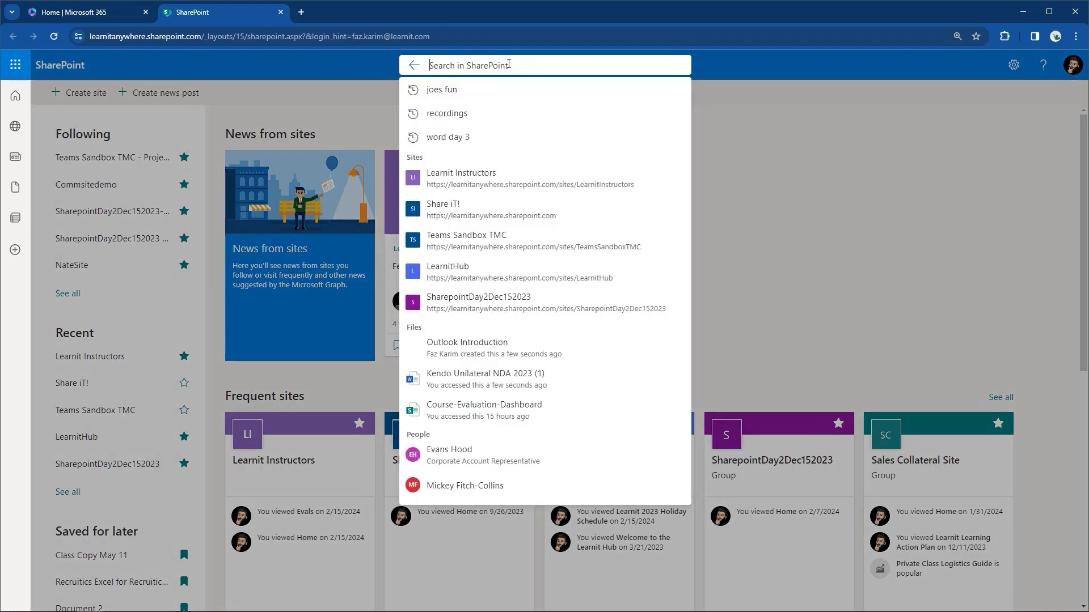
type("File")
key("Return")
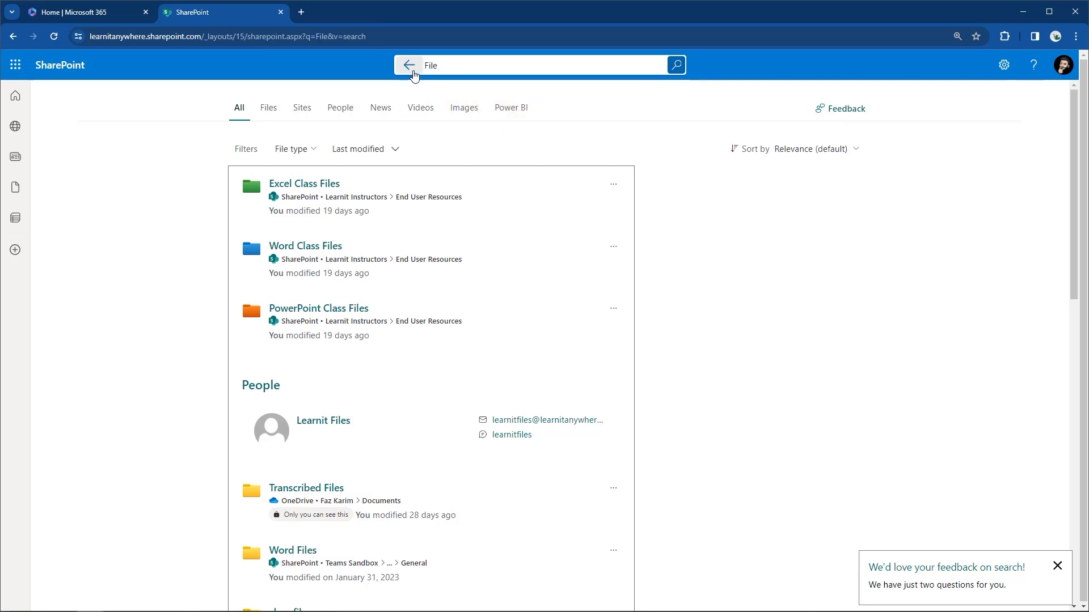
left_click(408, 65)
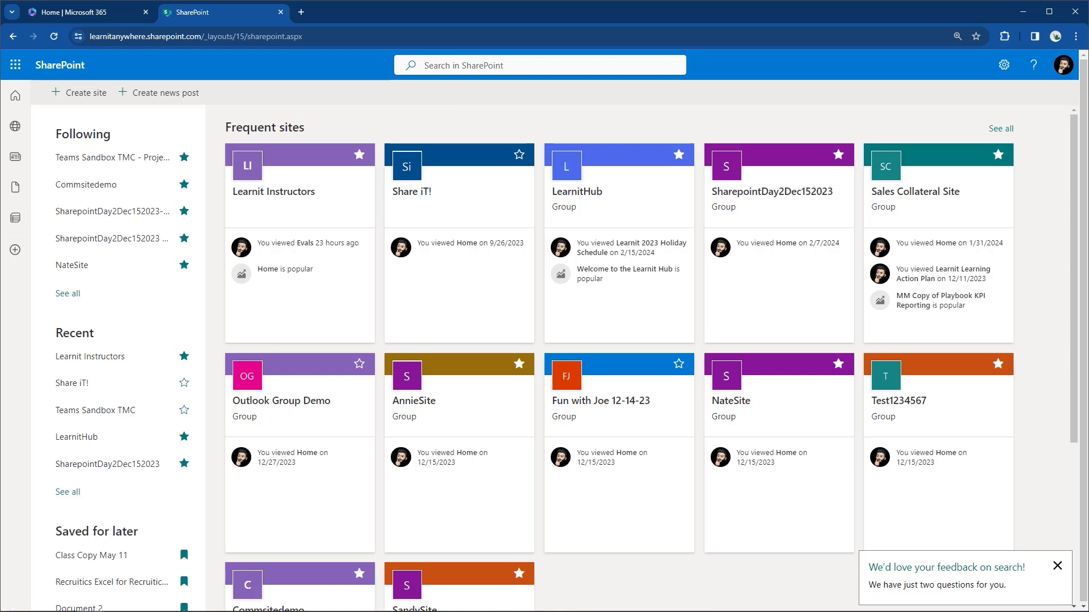
scroll(348, 124, "down", 3)
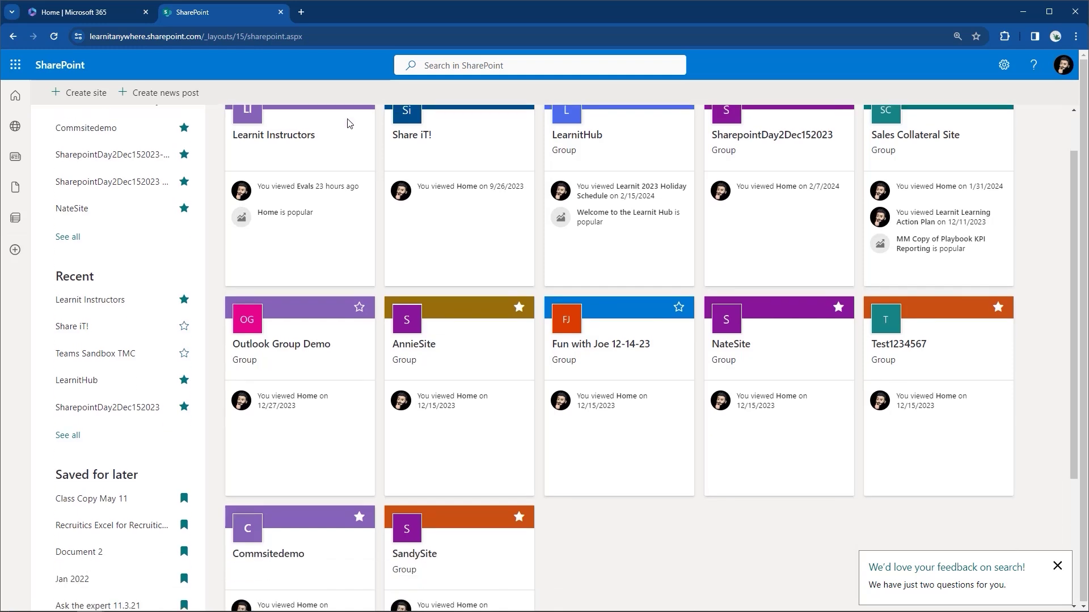
scroll(348, 123, "up", 4)
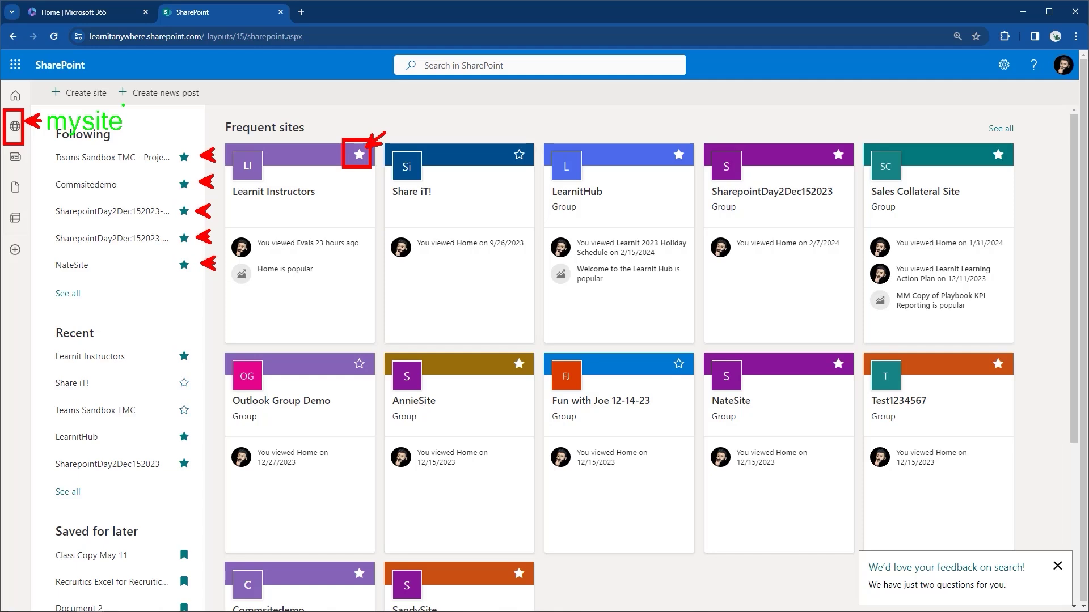
Open and close the My sites list twice, reloading the SharePoint start page in between.
left_click(16, 127)
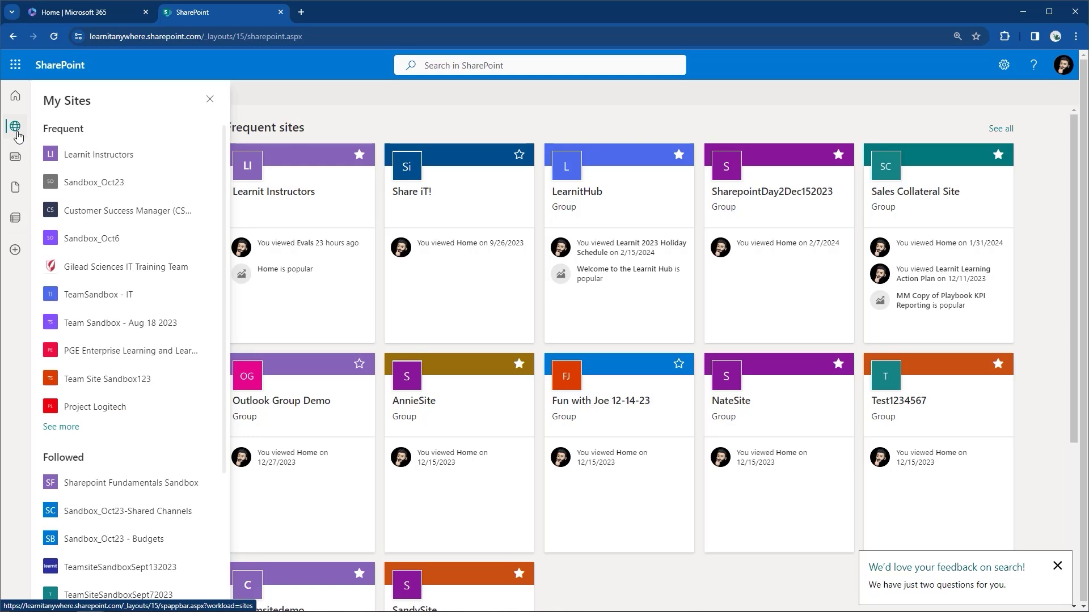
left_click(16, 127)
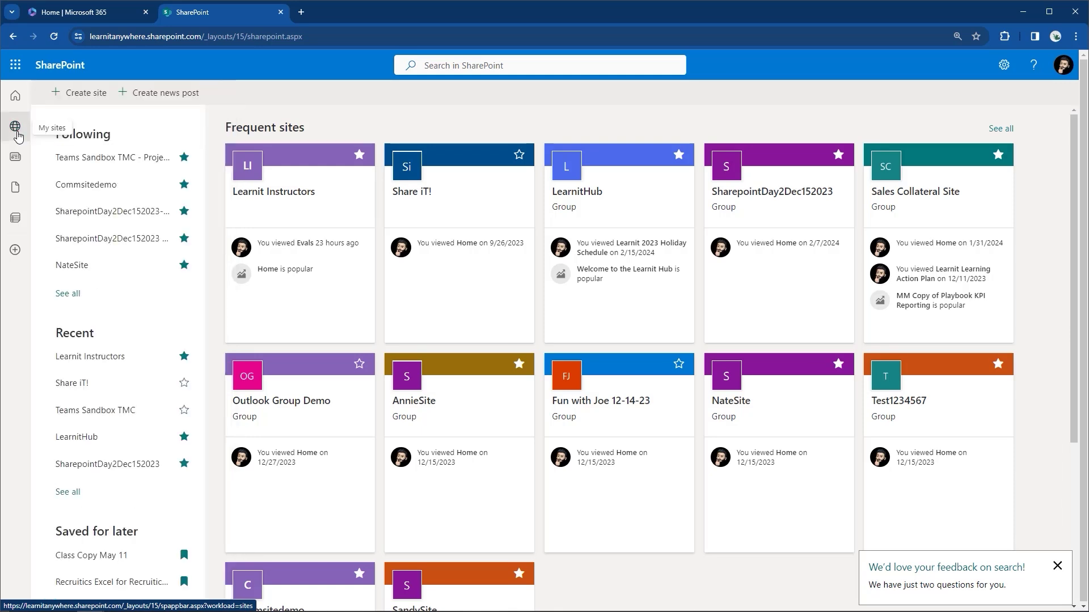
left_click(16, 114)
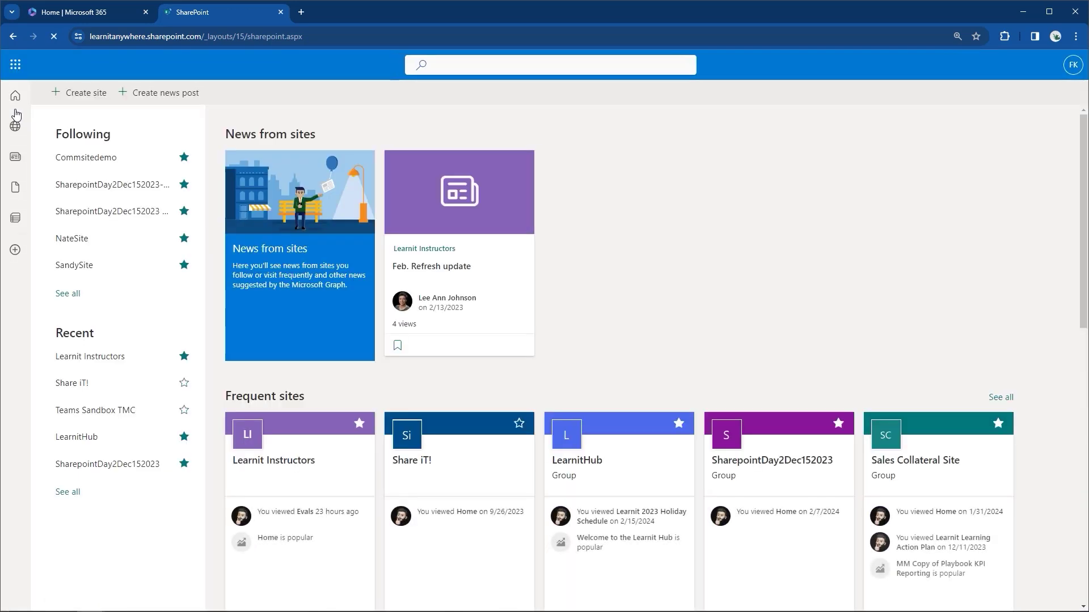
left_click(13, 127)
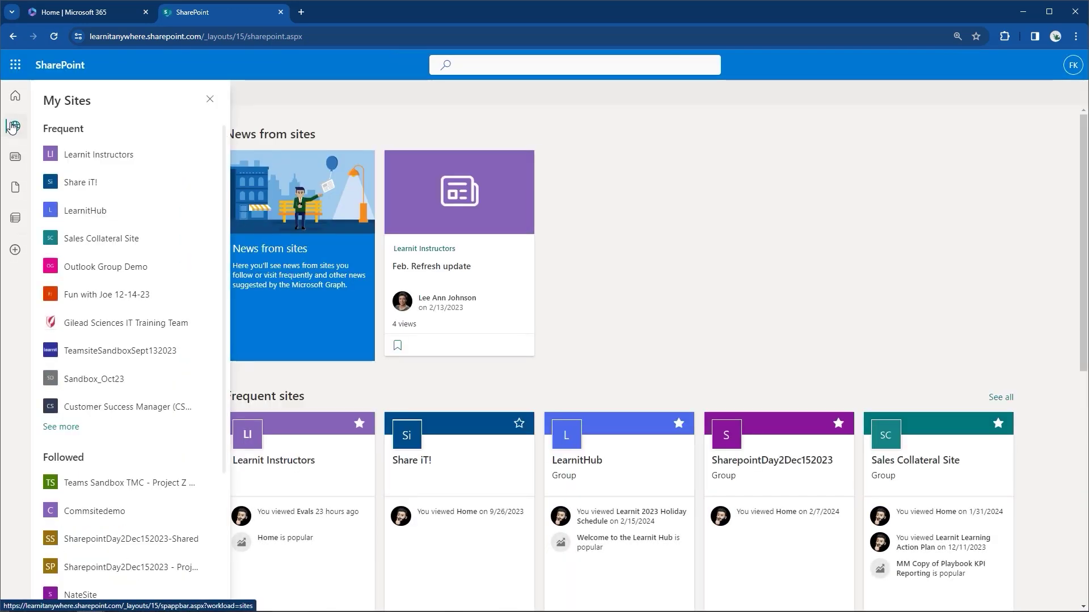
left_click(13, 127)
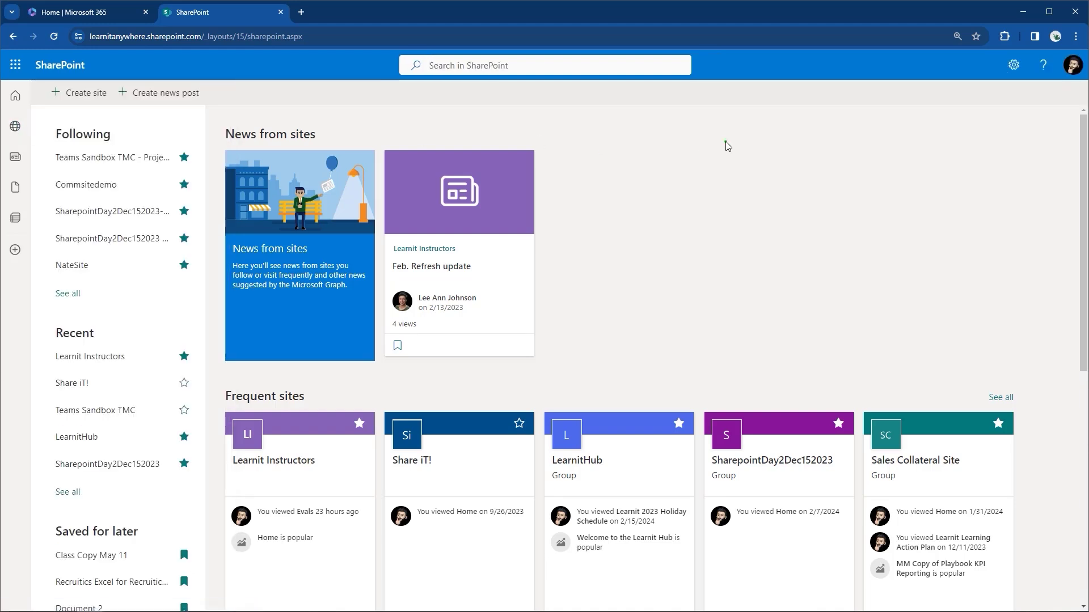
Annotate the start page with 'Setting up the start page.' and 'Follow the sites you visit.'.
key("t")
key("Escape")
key("r")
key("t")
type("Setting up ")
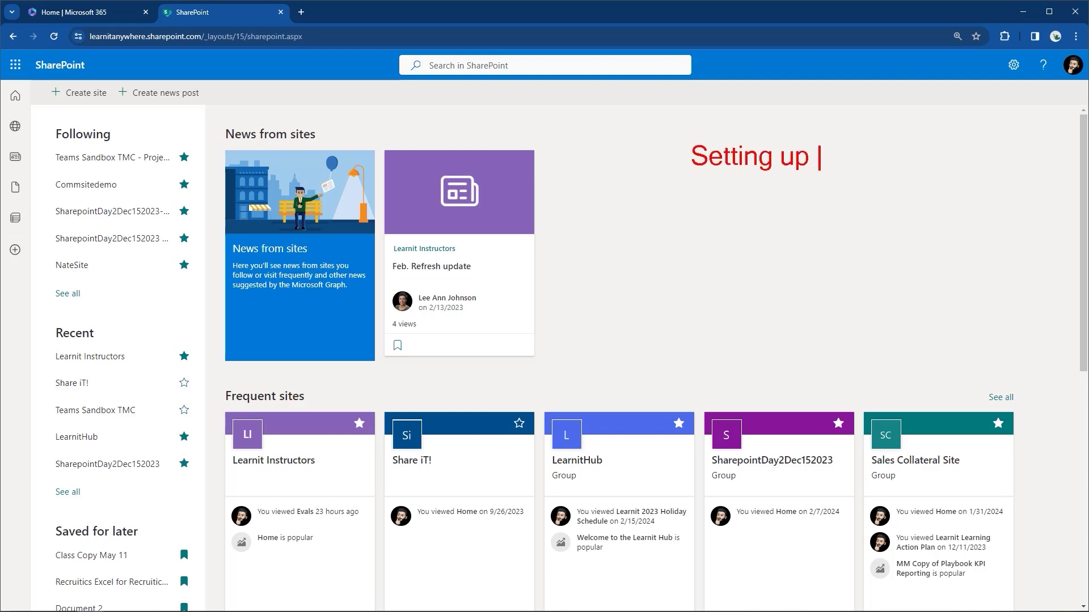
type("the start page.")
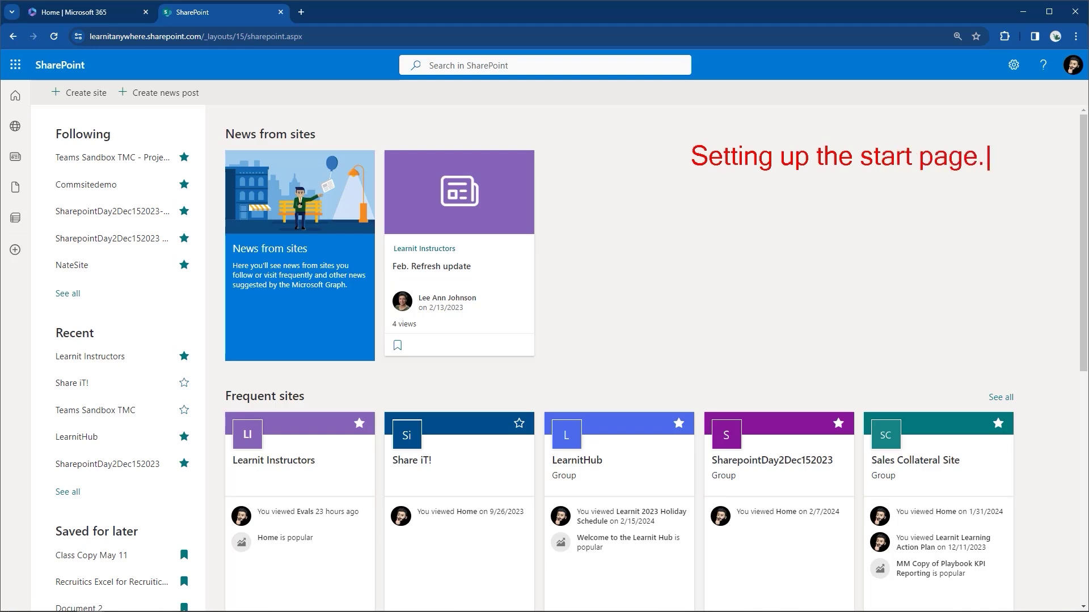
key("Return")
type("Follow the ")
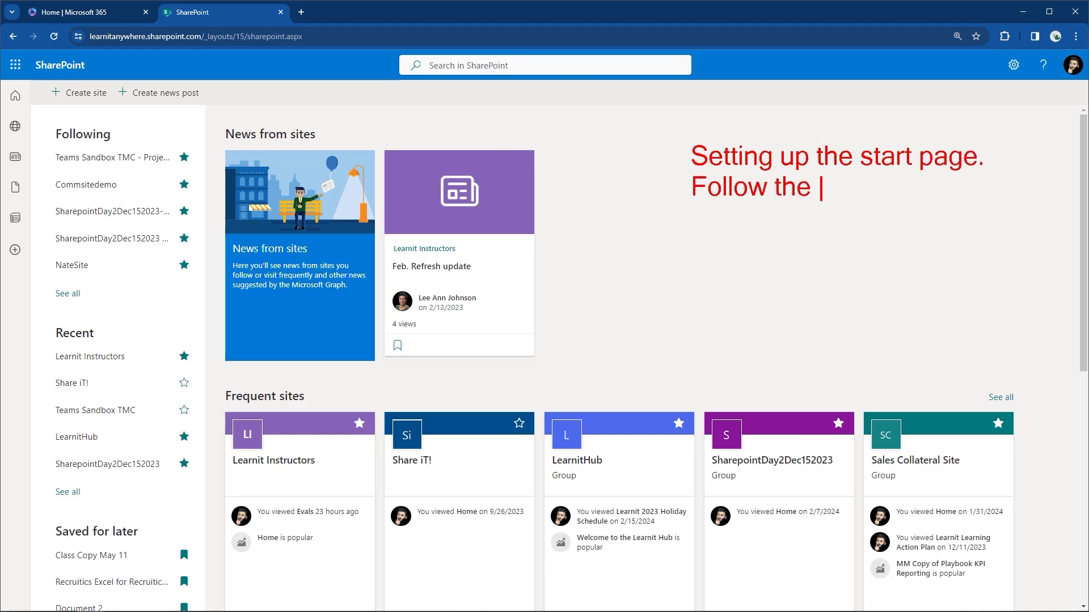
type("sites you v")
key("BackSpace")
key("BackSpace")
type("visit.")
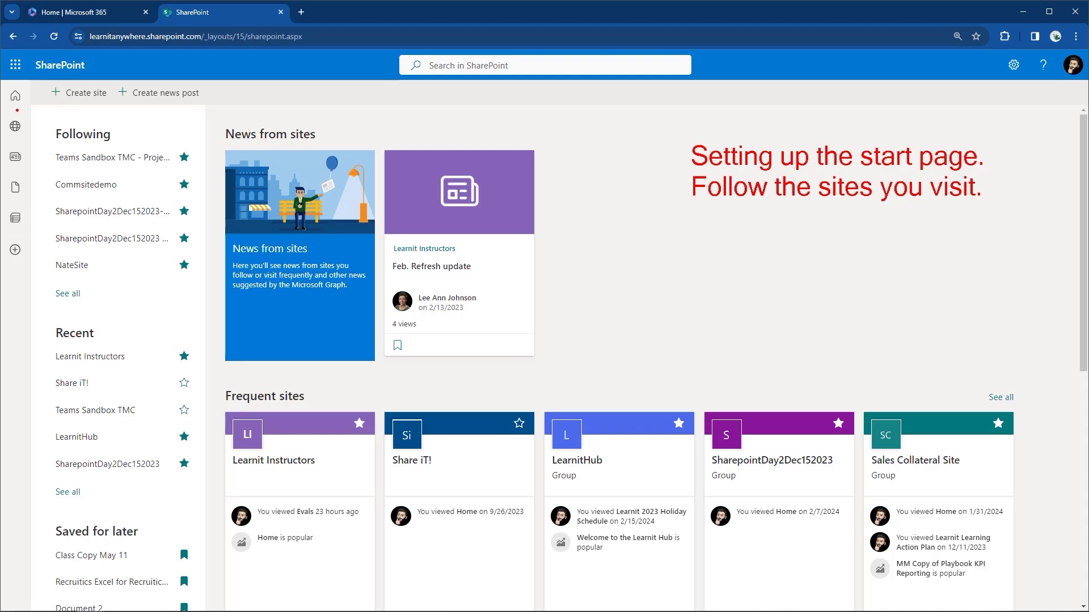
left_click_drag(1, 108, 34, 140)
key("Escape")
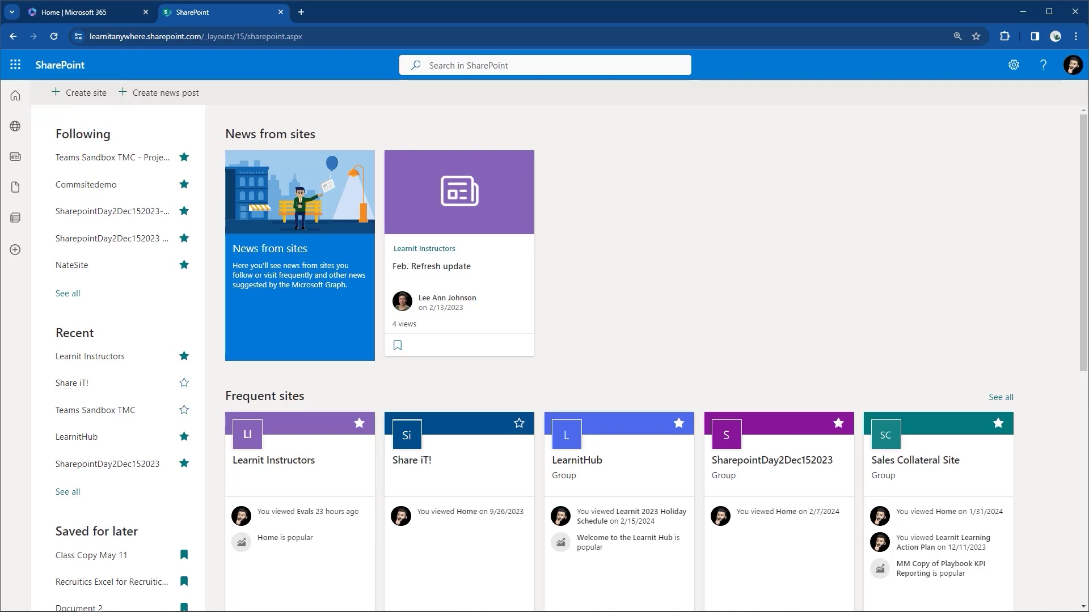
Start creating a site and mark up the Team site option in the Create a site dialog.
left_click(92, 94)
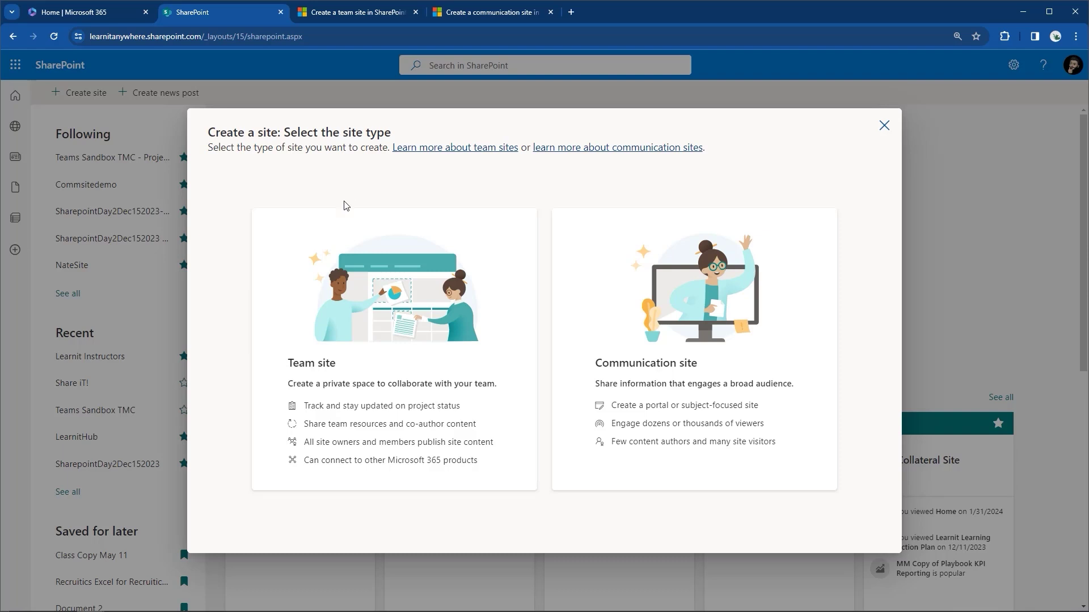
left_click(289, 336)
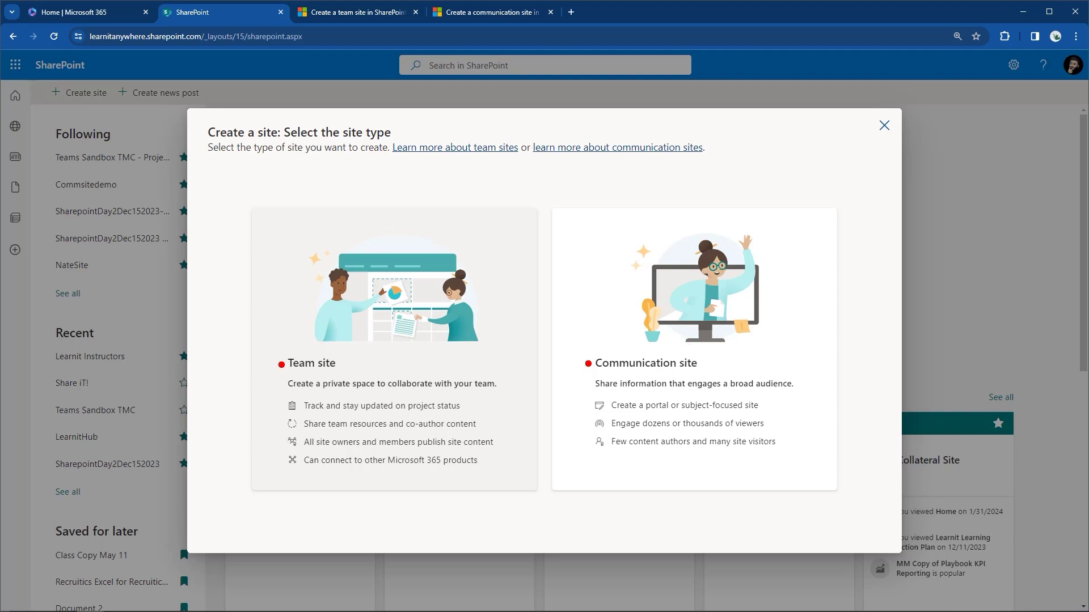
mouse_move(395, 345)
left_mouse_down()
mouse_move(354, 391)
mouse_move(407, 381)
left_mouse_up()
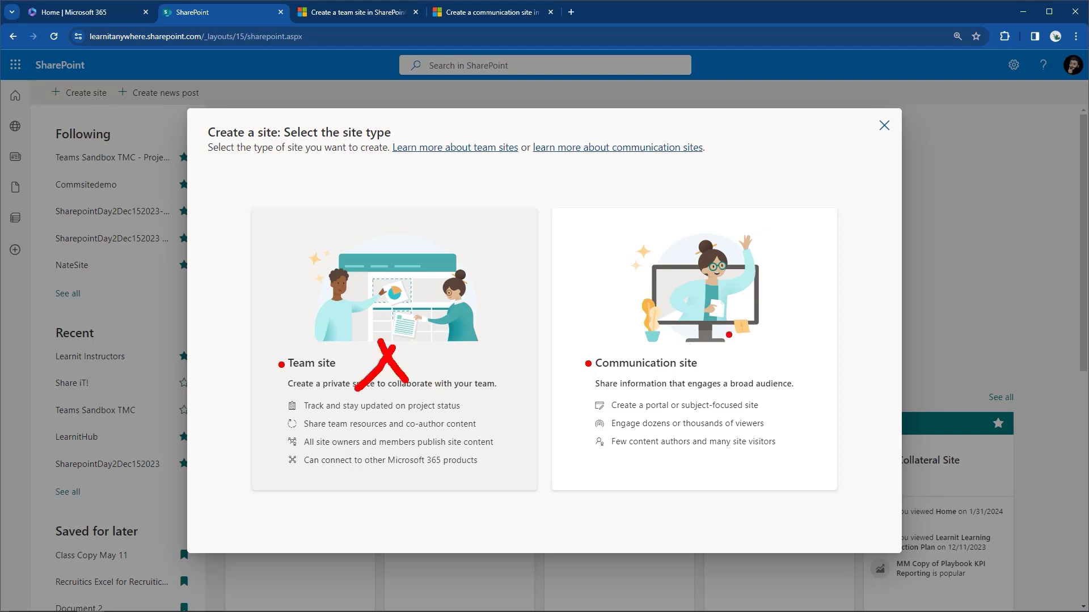
key("Escape")
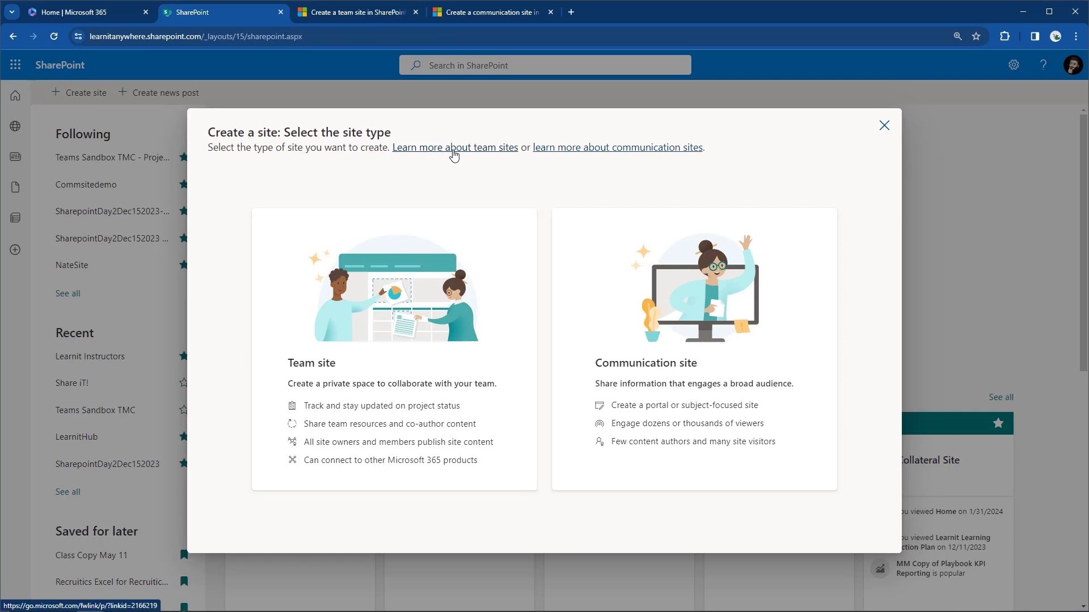
Open the team sites help article and highlight its team-versus-communication site comparison sentences.
left_click(454, 148)
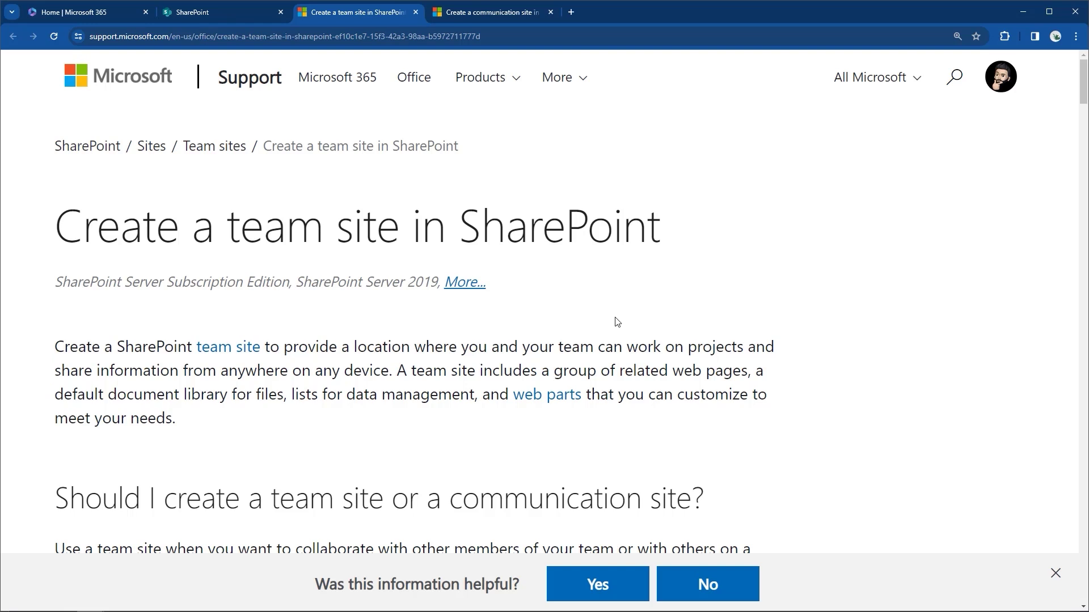
scroll(617, 322, "down", 3)
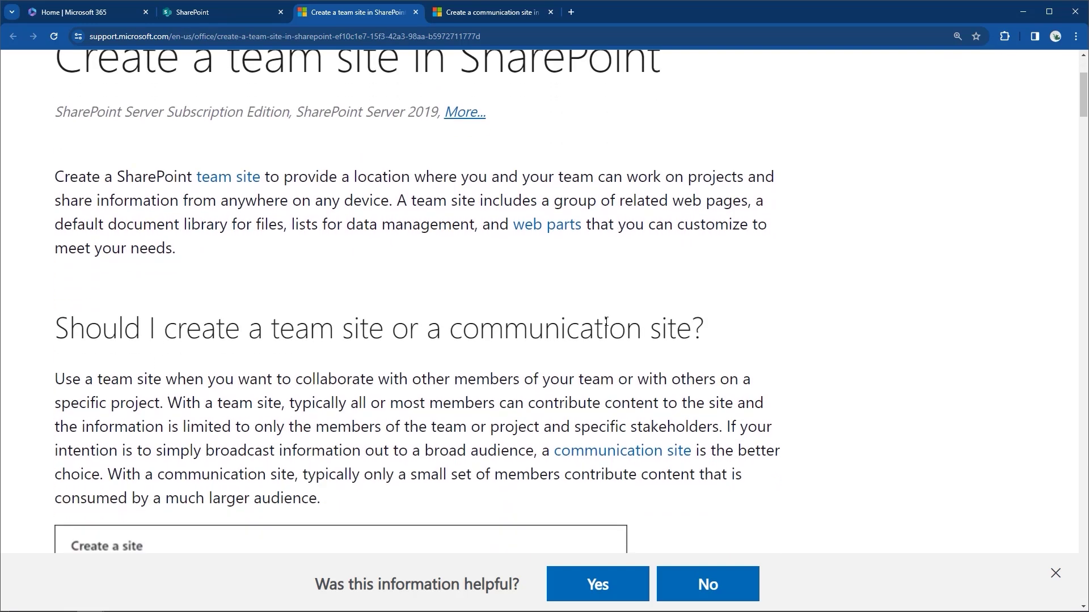
left_click_drag(56, 327, 653, 336)
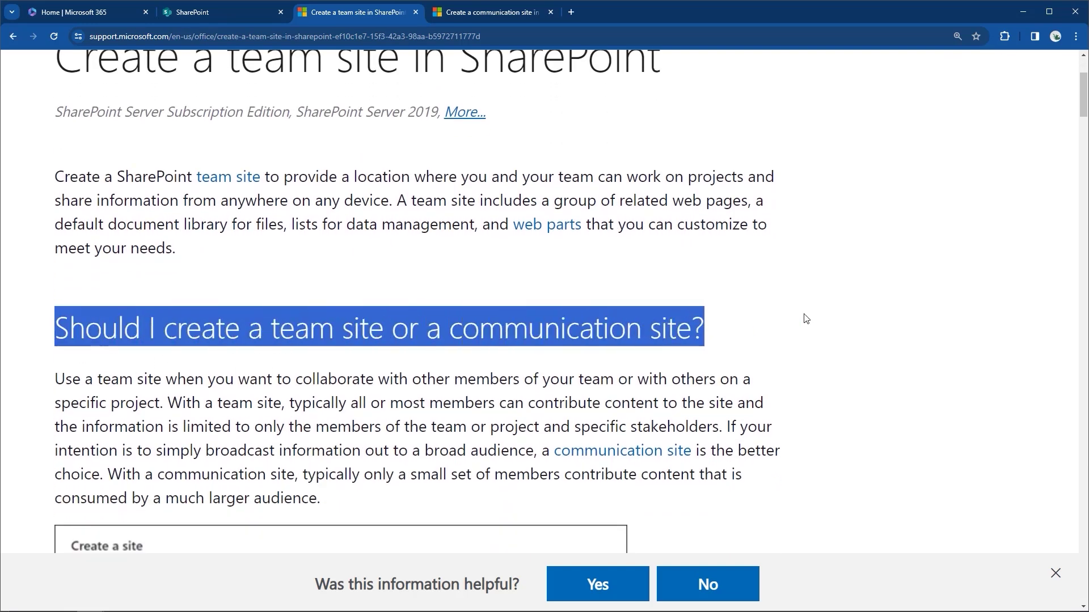
scroll(869, 307, "down", 1)
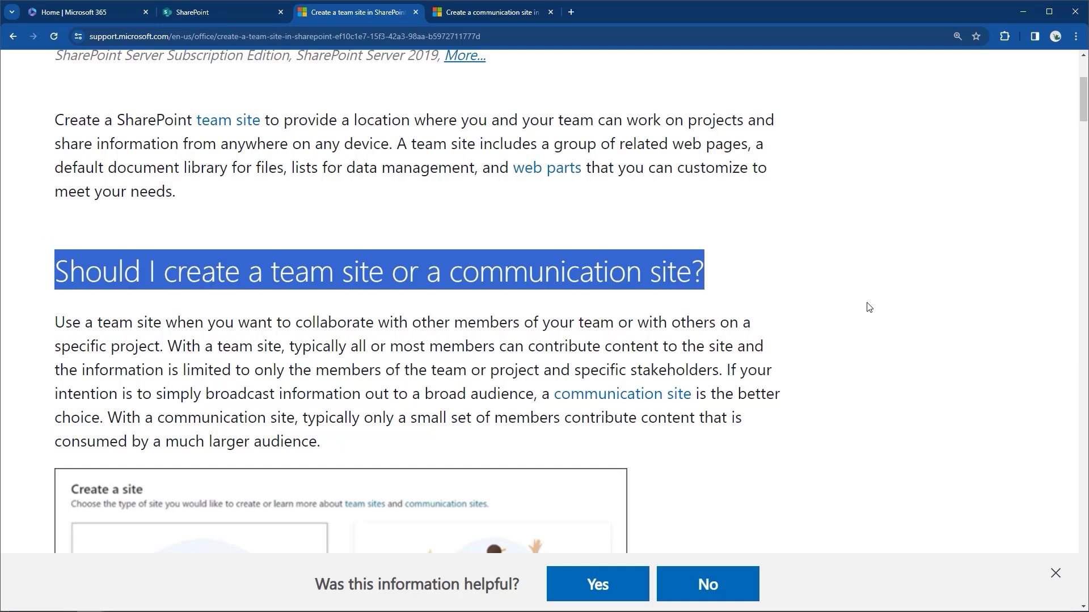
left_click_drag(296, 353, 724, 377)
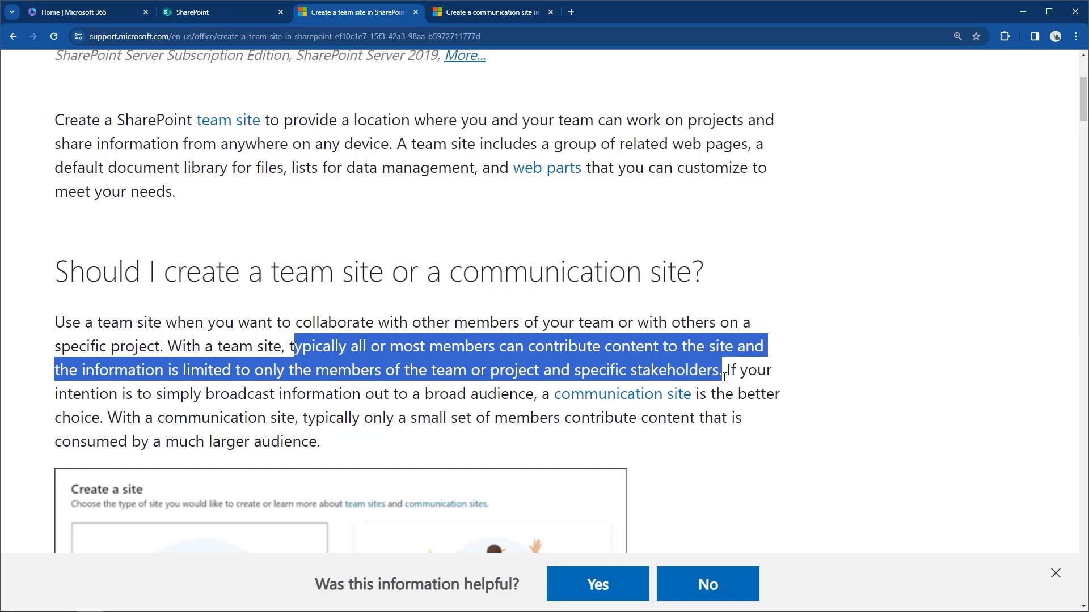
left_click(724, 377)
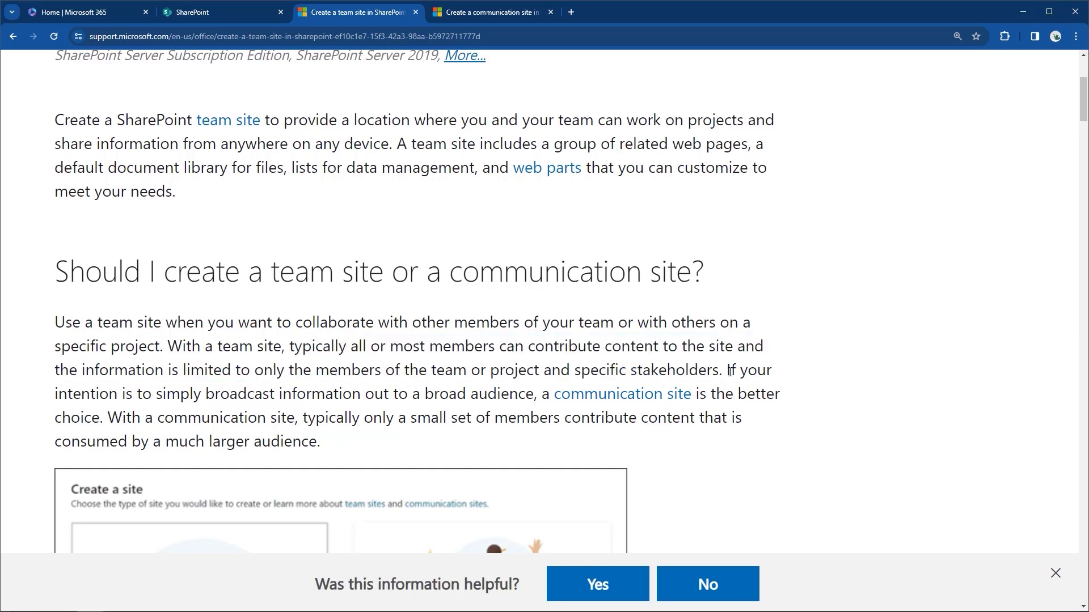
left_click_drag(723, 369, 782, 393)
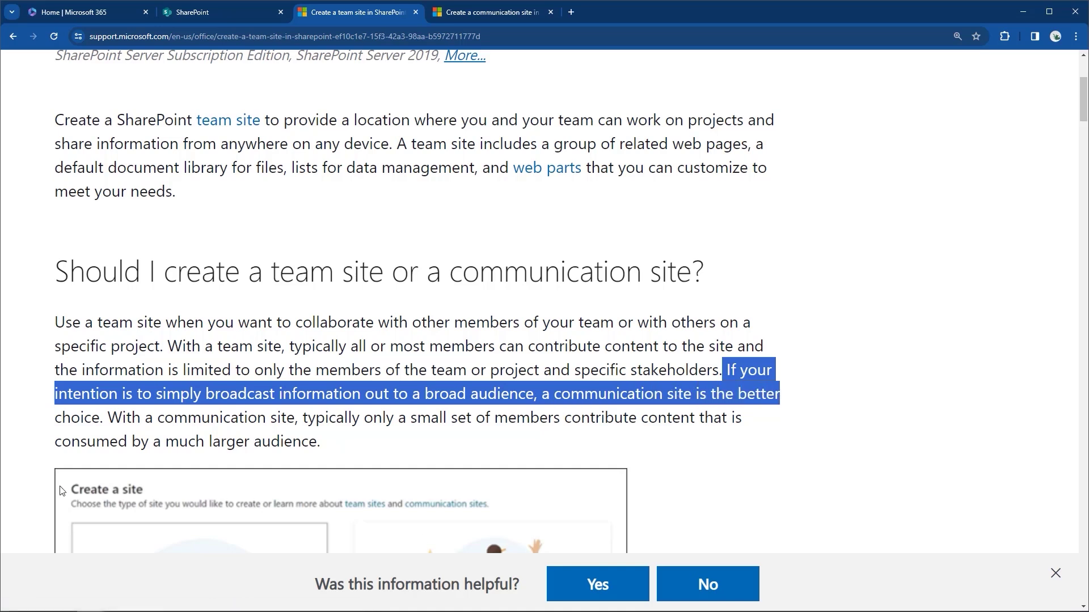
left_click_drag(107, 417, 778, 439)
Draw an arrow and underlines marking the communication and team site contributor sentences.
key("ctrl+2")
left_click_drag(94, 417, 60, 418)
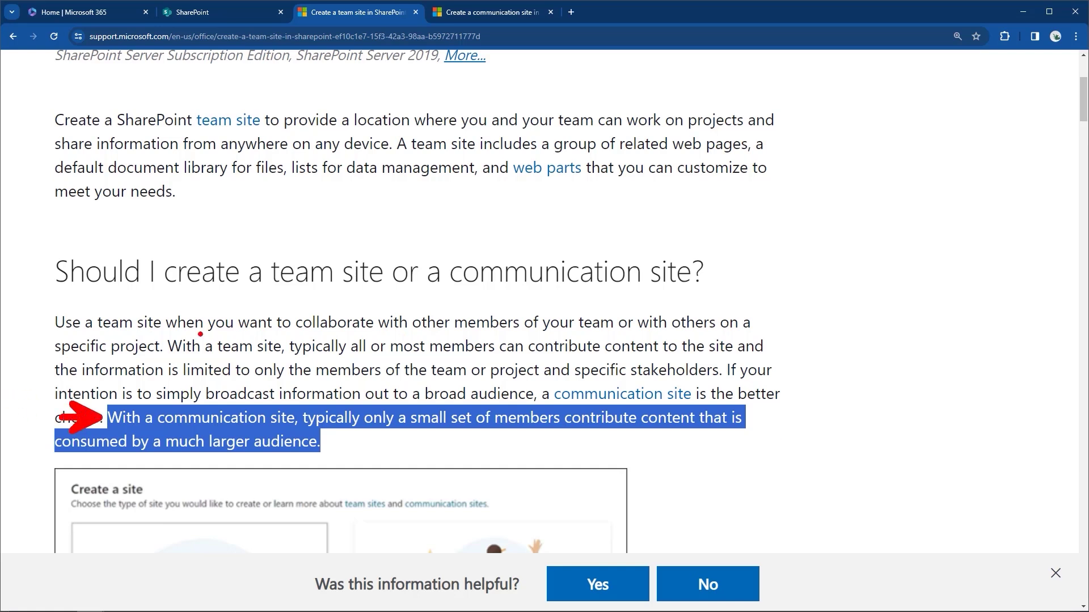
left_click_drag(169, 357, 769, 357)
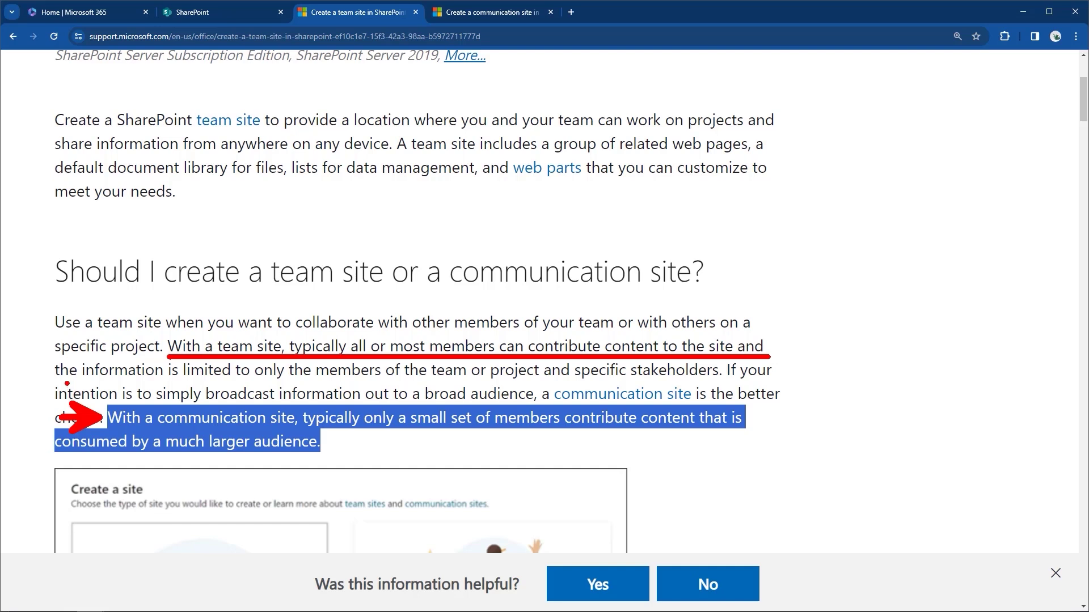
left_click_drag(57, 383, 723, 381)
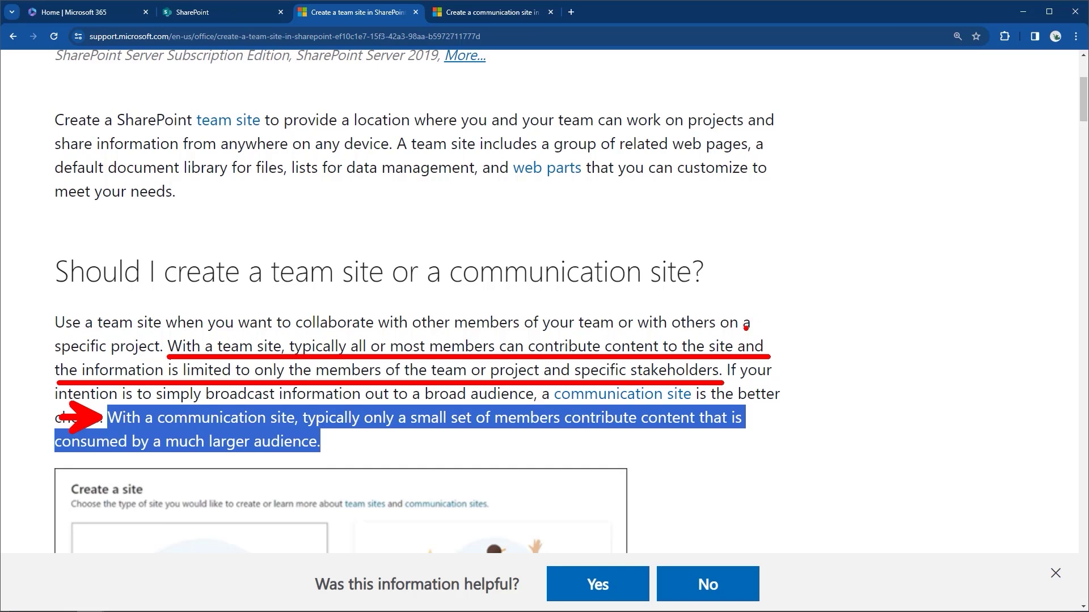
key("Escape")
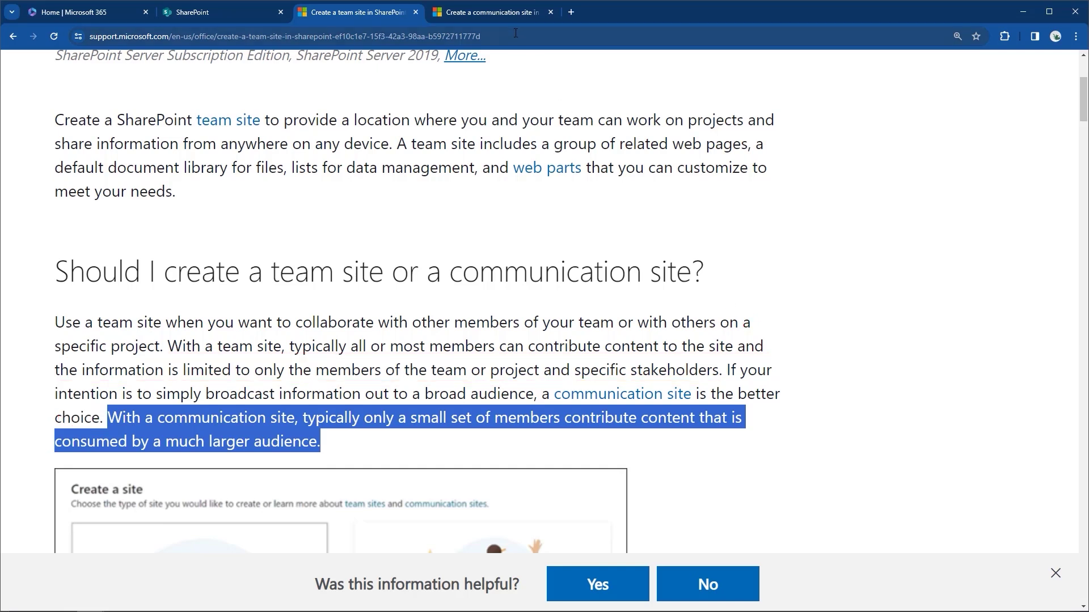
Switch to the communication site article and highlight the sentence about viewing sites anywhere.
left_click(503, 18)
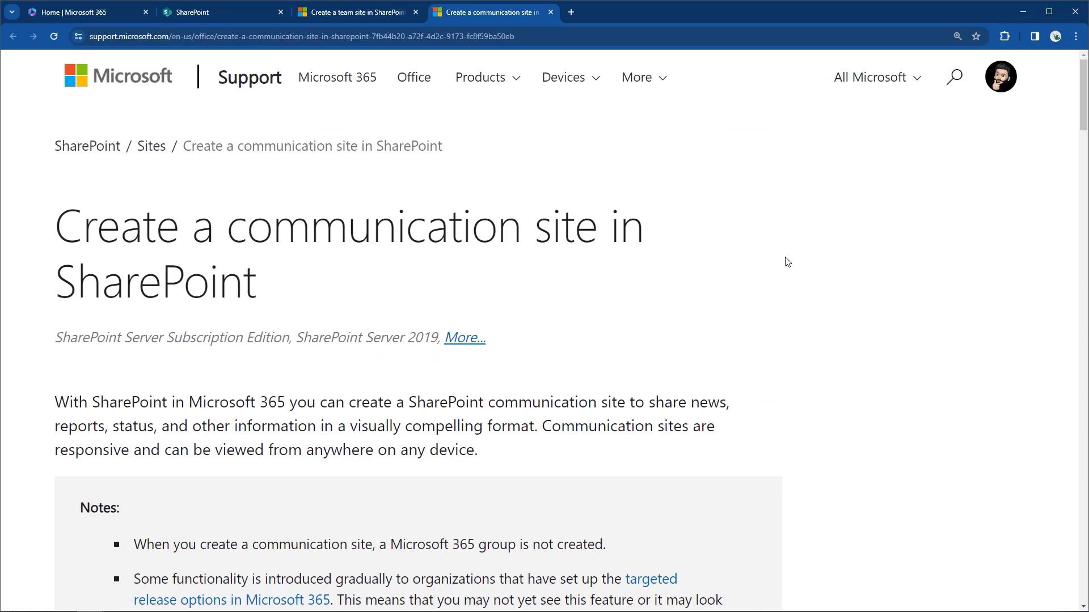
scroll(802, 273, "down", 2)
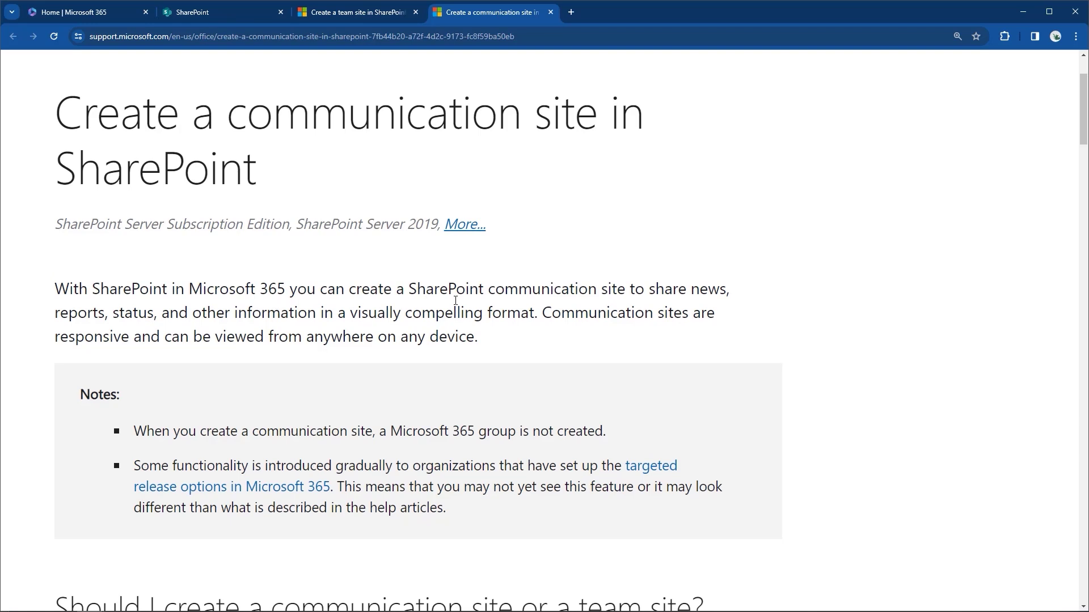
left_click_drag(649, 290, 571, 339)
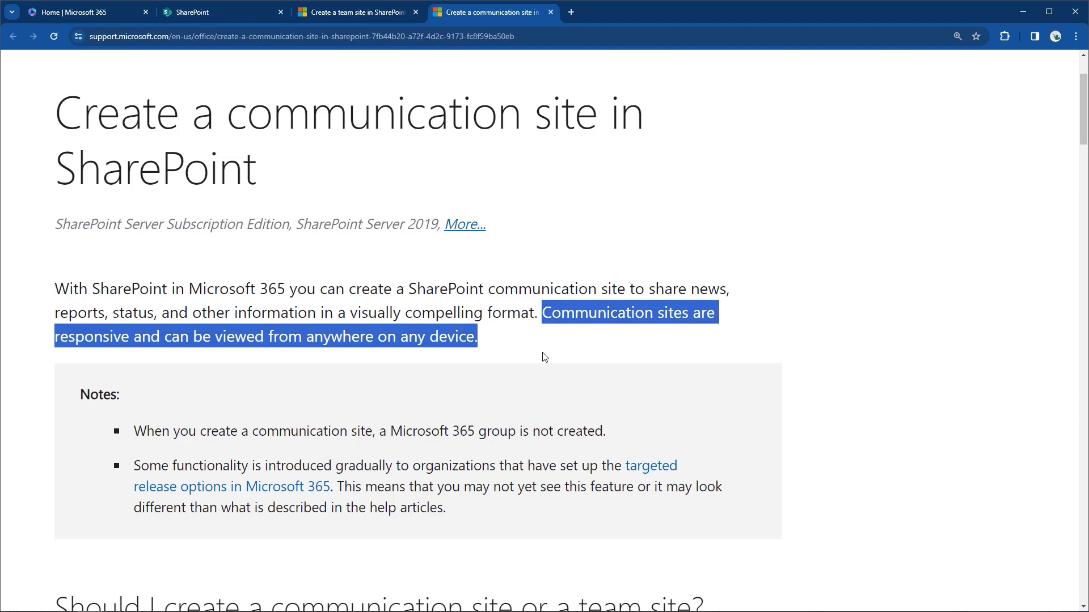
scroll(545, 357, "down", 4)
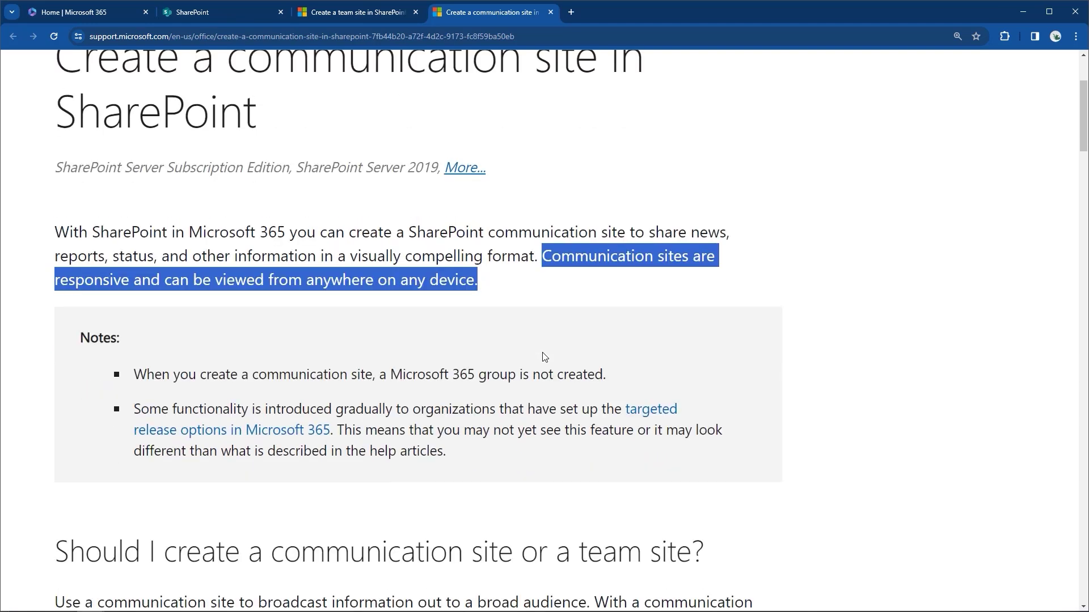
scroll(544, 357, "down", 2)
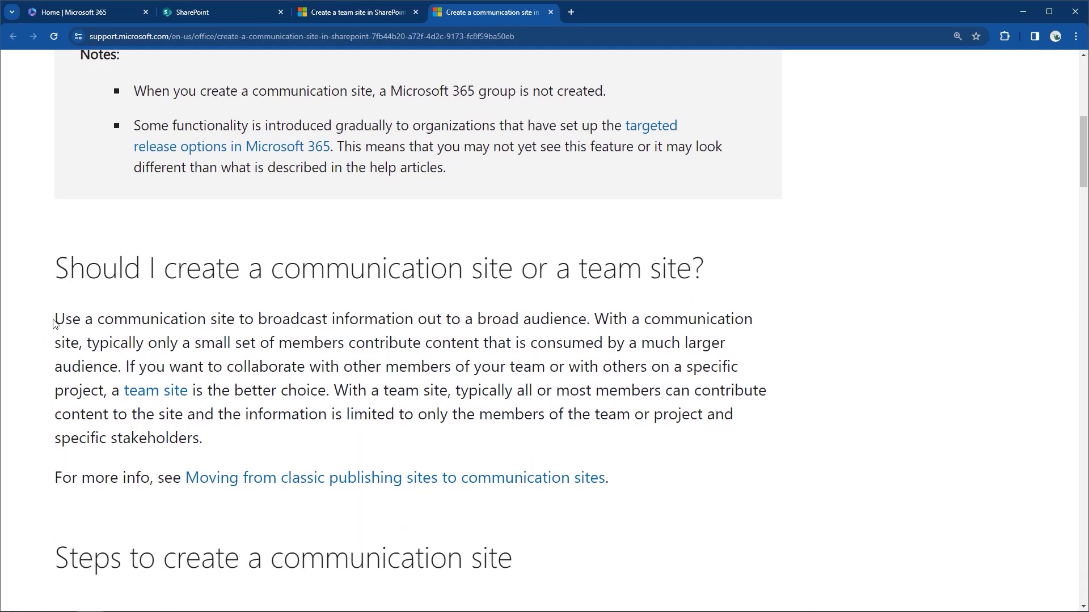
Highlight the broadcasting, contributor and team membership sentences in the comparison section.
left_click_drag(53, 320, 590, 321)
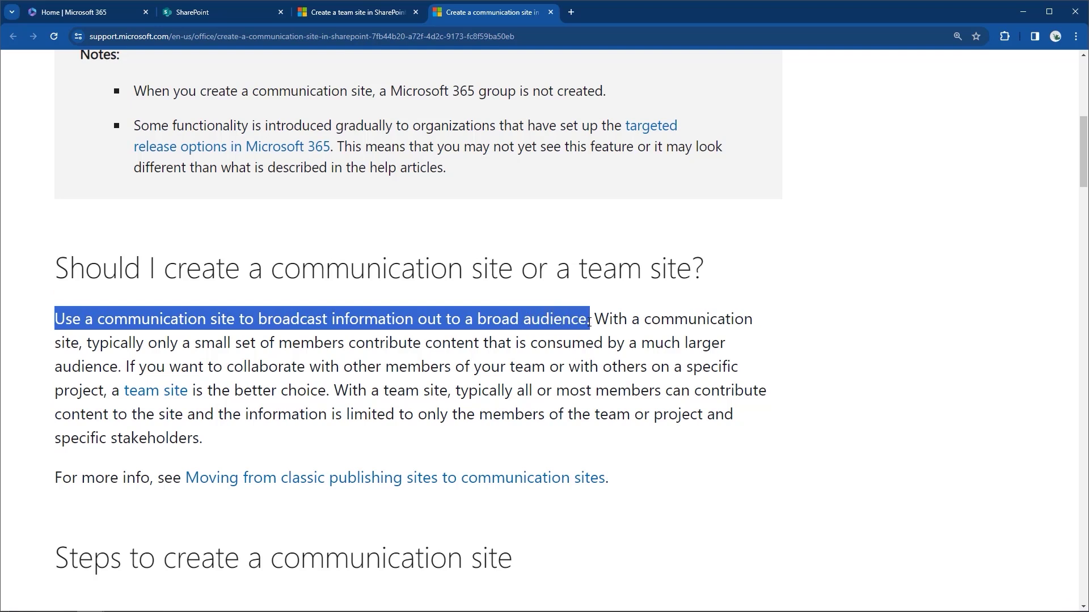
left_click(594, 321)
mouse_move(599, 328)
left_mouse_down()
mouse_move(595, 343)
mouse_move(342, 344)
mouse_move(652, 342)
mouse_move(604, 344)
left_mouse_up()
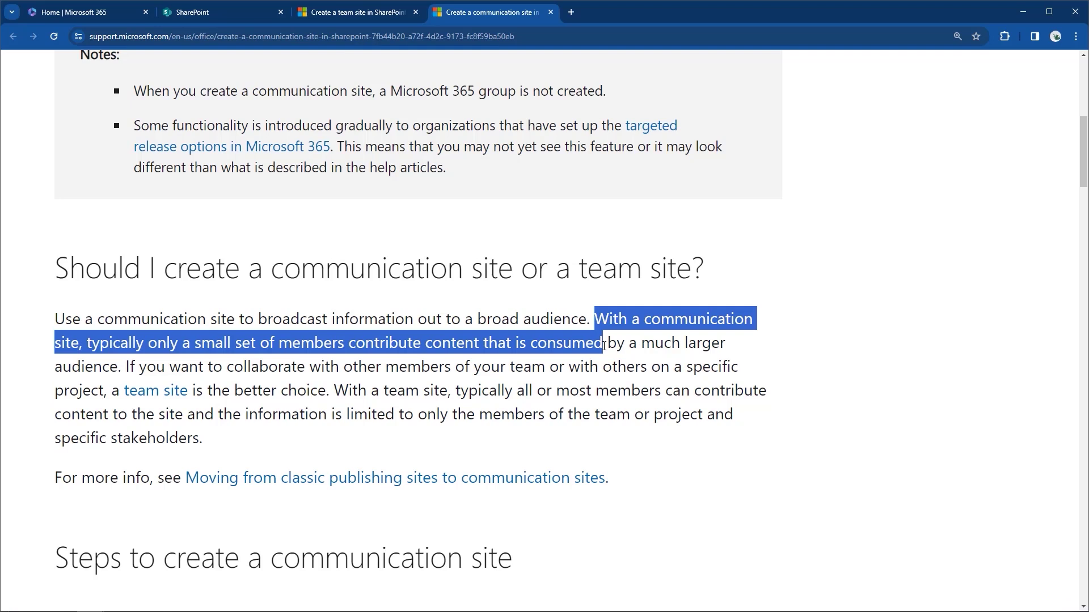
left_click(603, 345)
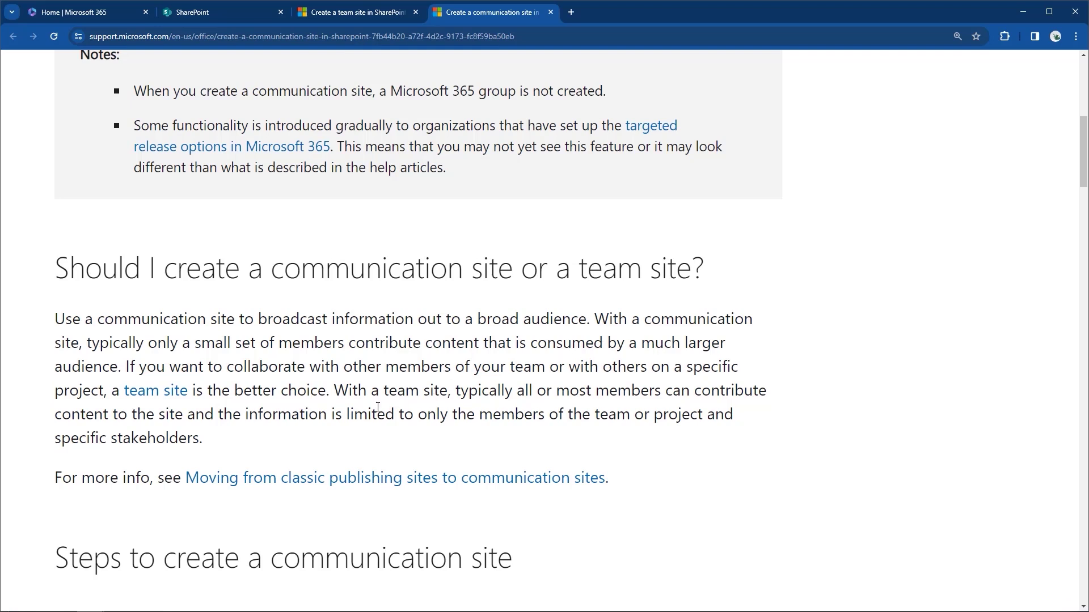
left_click_drag(339, 393, 375, 436)
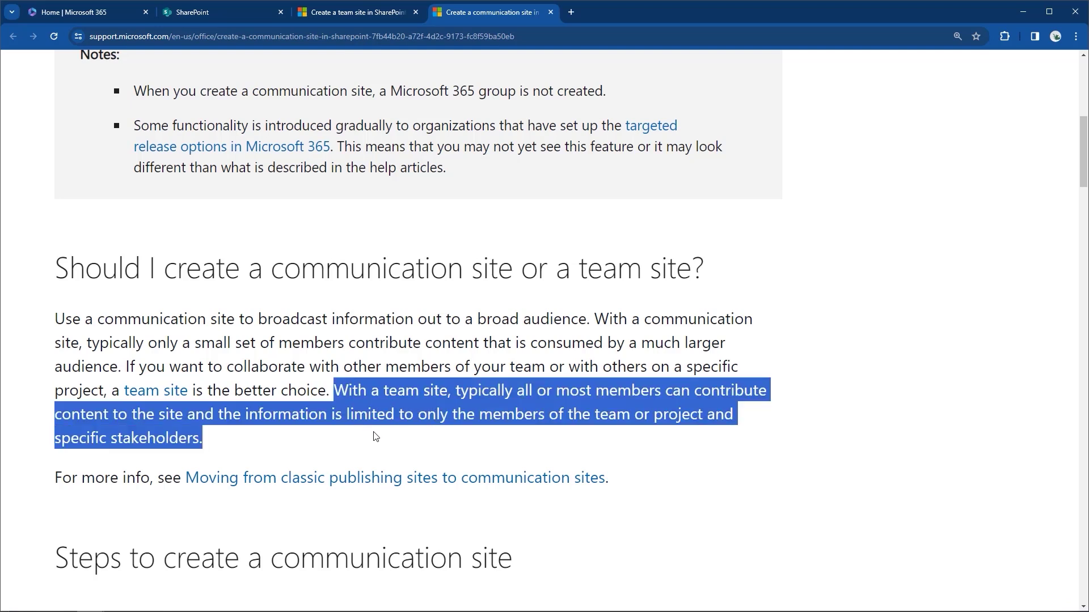
scroll(379, 369, "down", 4)
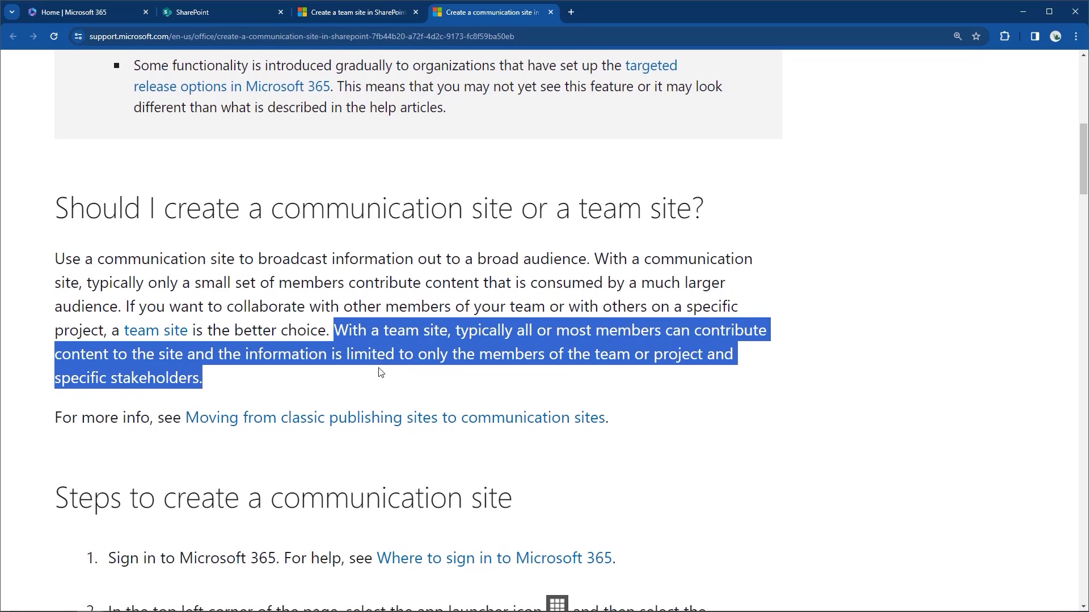
scroll(379, 369, "up", 4)
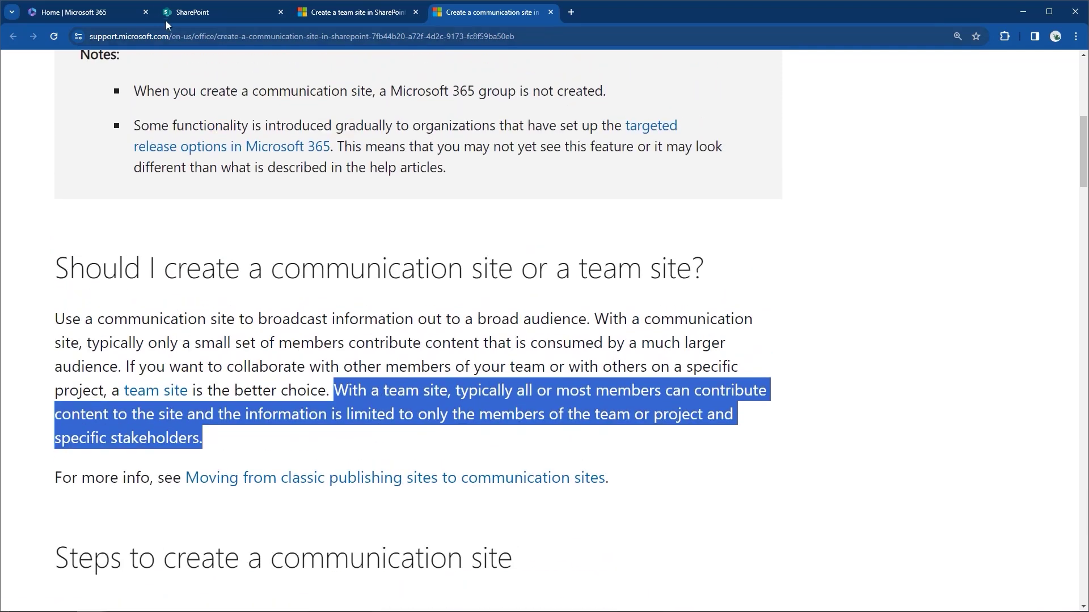
Back on the Create a site dialog, outline the Team site and Communication site options in red, then clear.
left_click(182, 12)
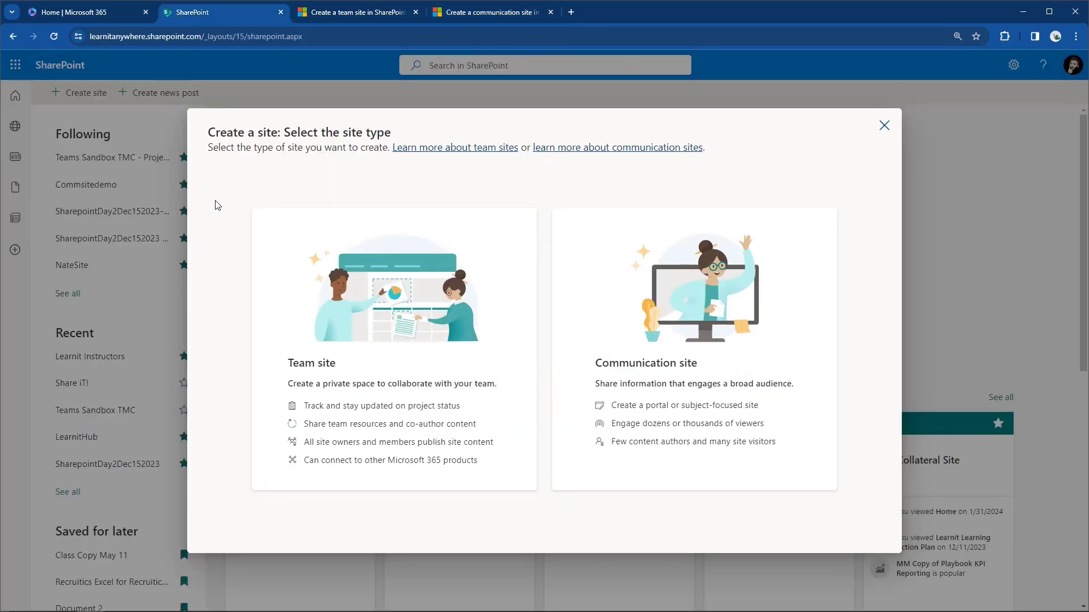
mouse_move(226, 196)
left_mouse_down()
mouse_move(318, 323)
mouse_move(464, 476)
mouse_move(546, 533)
left_mouse_up()
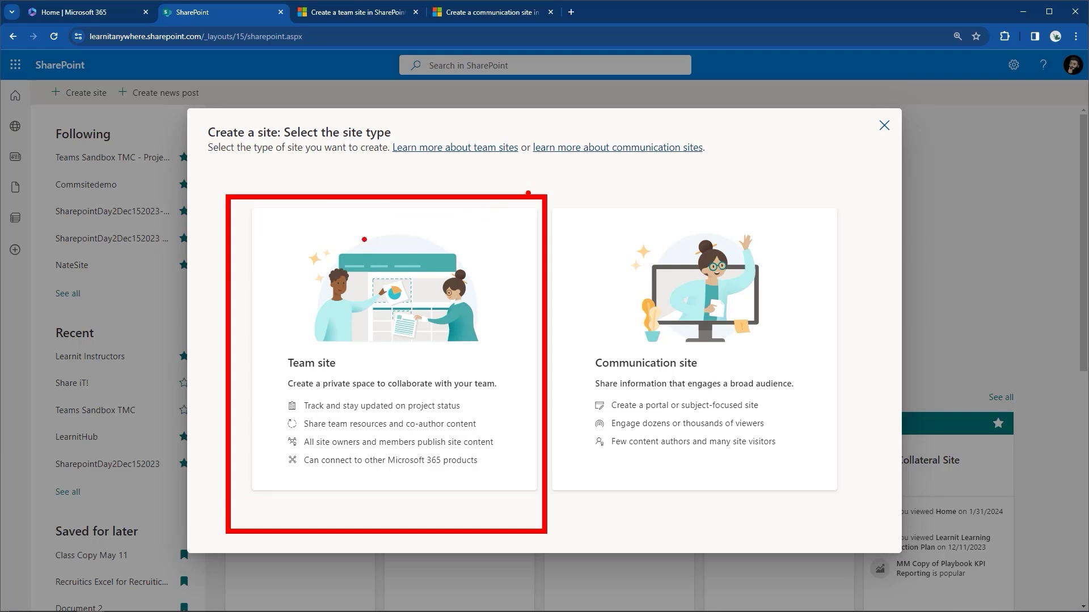
mouse_move(546, 192)
left_mouse_down()
mouse_move(677, 383)
mouse_move(794, 493)
mouse_move(861, 533)
left_mouse_up()
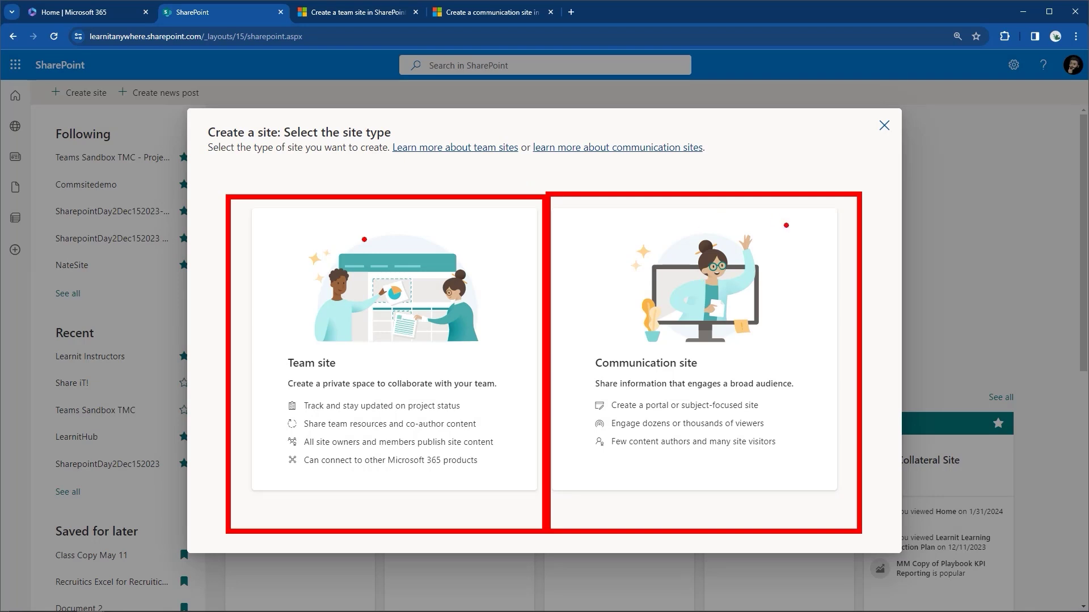
key("Escape")
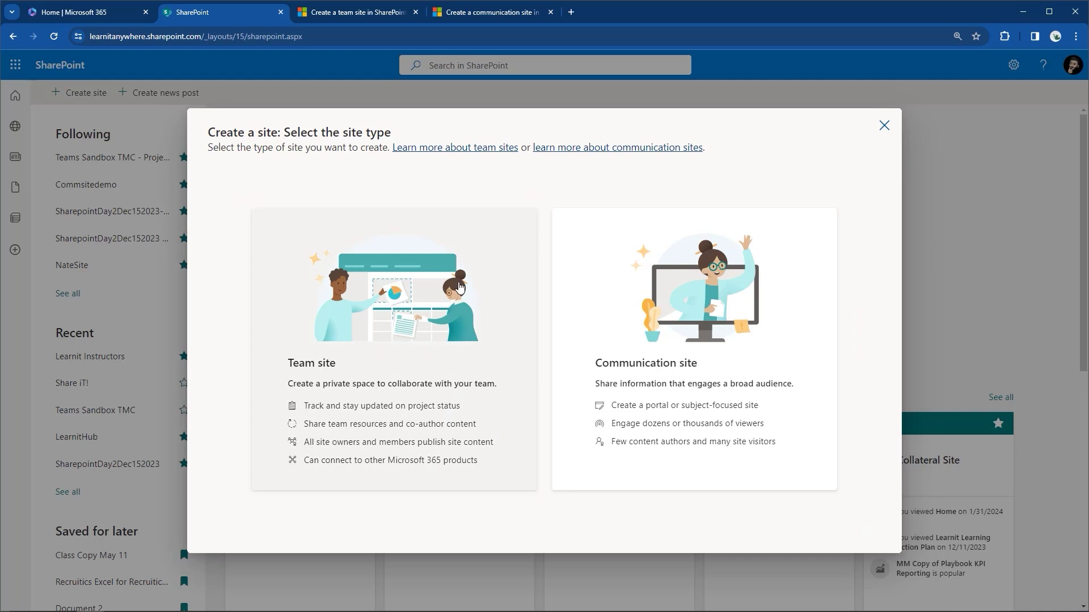
Annotate the Team site card's features with ticks, cross out Communication site, then erase.
key("ctrl+2")
left_click_drag(339, 250, 340, 198)
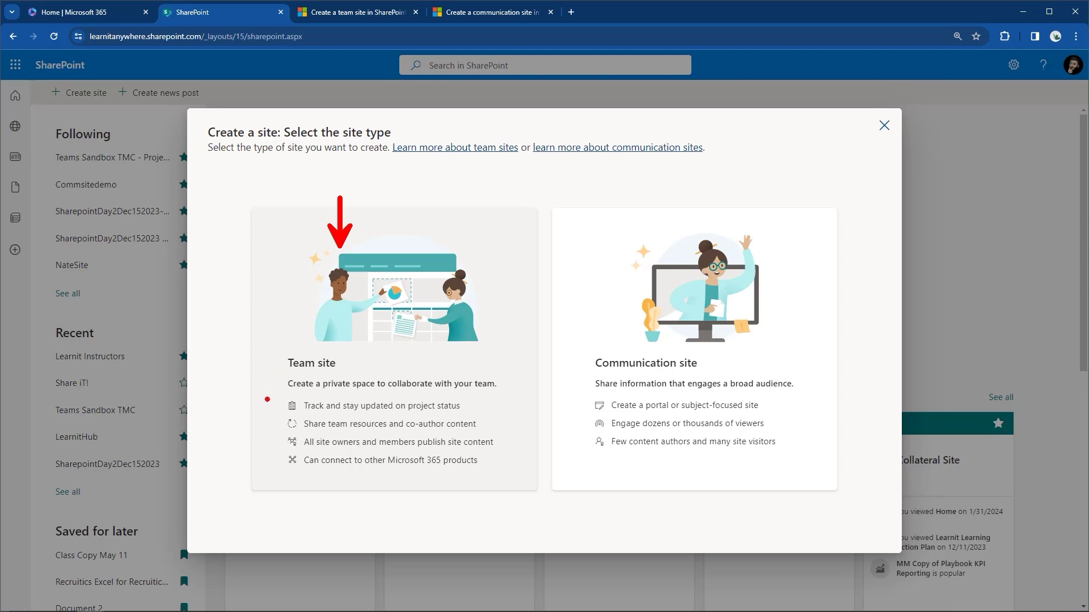
left_click_drag(270, 402, 284, 381)
left_click_drag(273, 420, 288, 400)
mouse_move(272, 436)
left_mouse_down()
mouse_move(279, 445)
mouse_move(297, 423)
left_mouse_up()
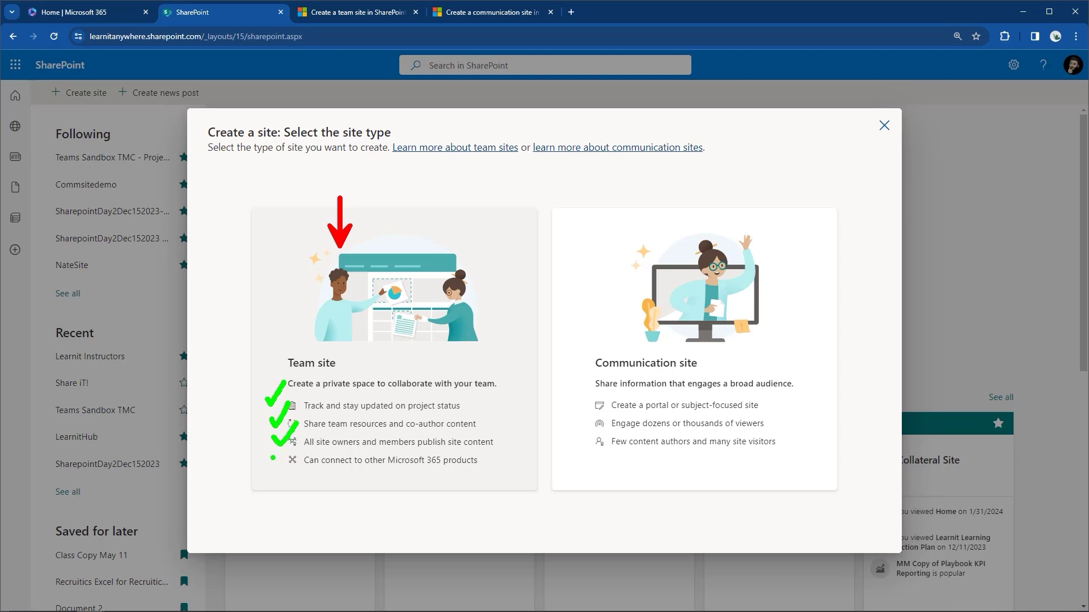
mouse_move(273, 458)
left_mouse_down()
mouse_move(278, 467)
mouse_move(297, 444)
left_mouse_up()
left_click_drag(294, 466, 483, 473)
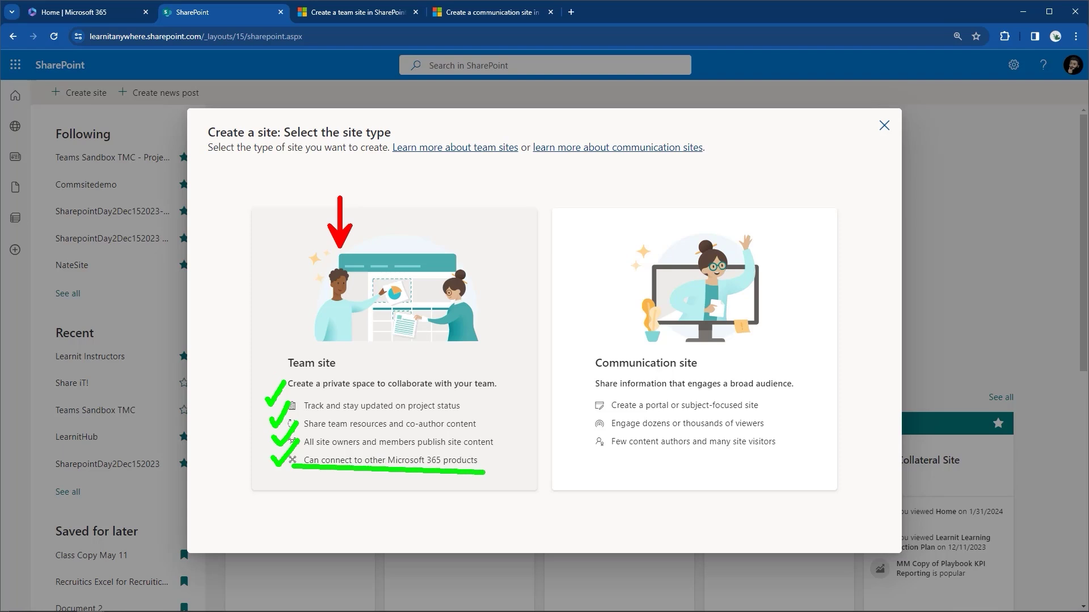
left_click_drag(555, 342, 570, 354)
left_click_drag(576, 332, 554, 356)
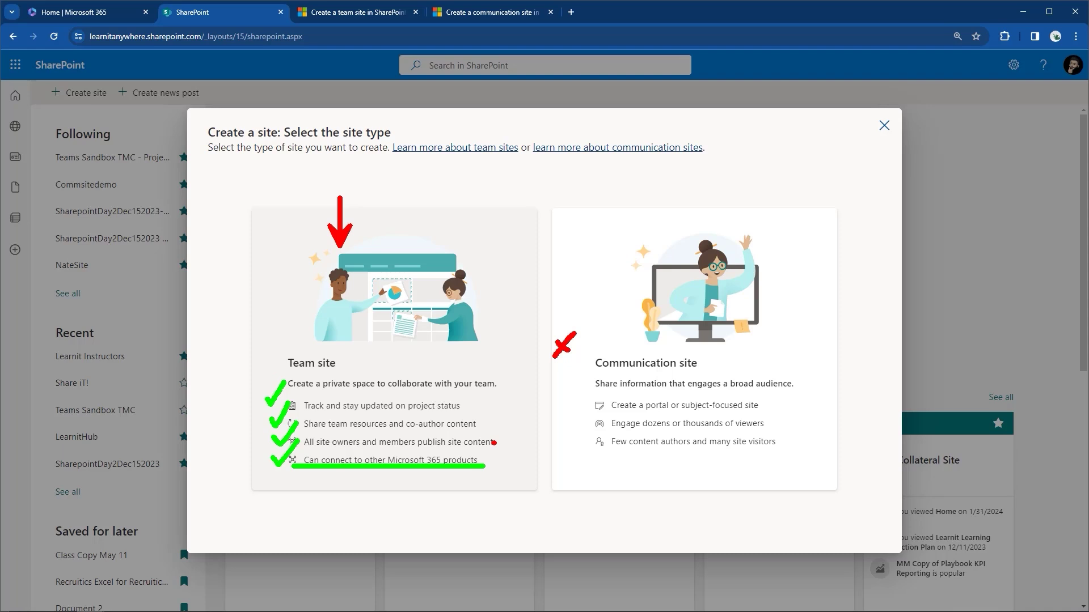
key("Escape")
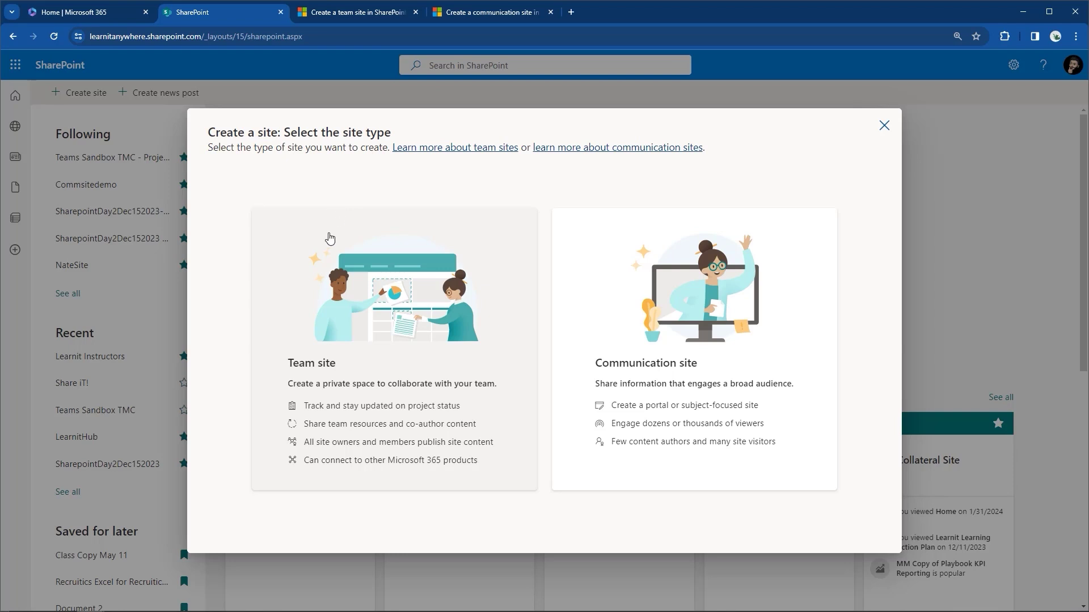
Choose Team site and browse the From Microsoft team templates, Standard team to Training design team.
left_click(321, 261)
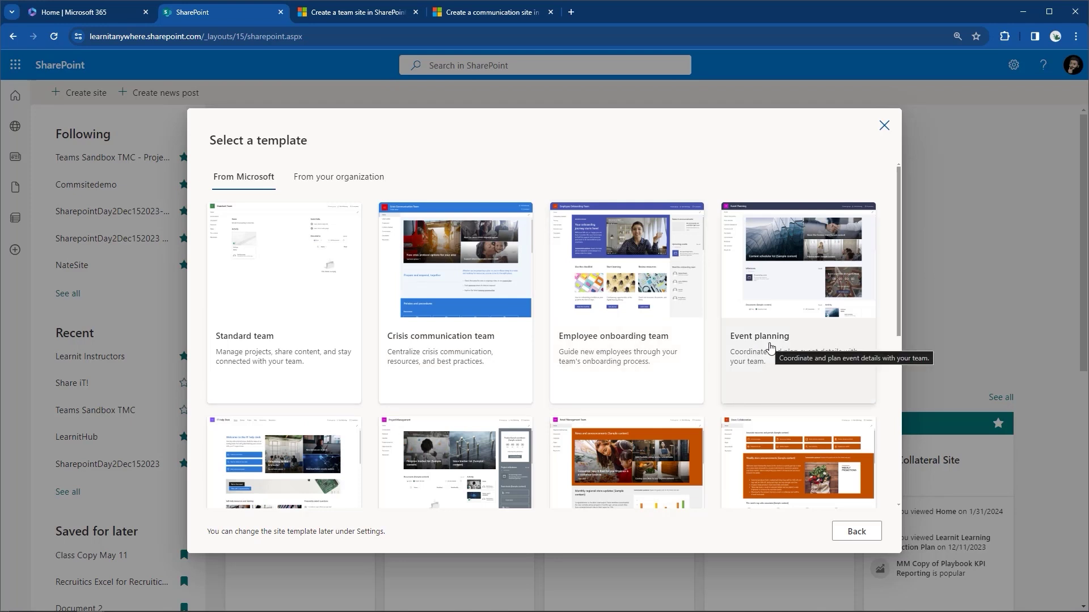
scroll(769, 347, "down", 3)
scroll(770, 347, "down", 3)
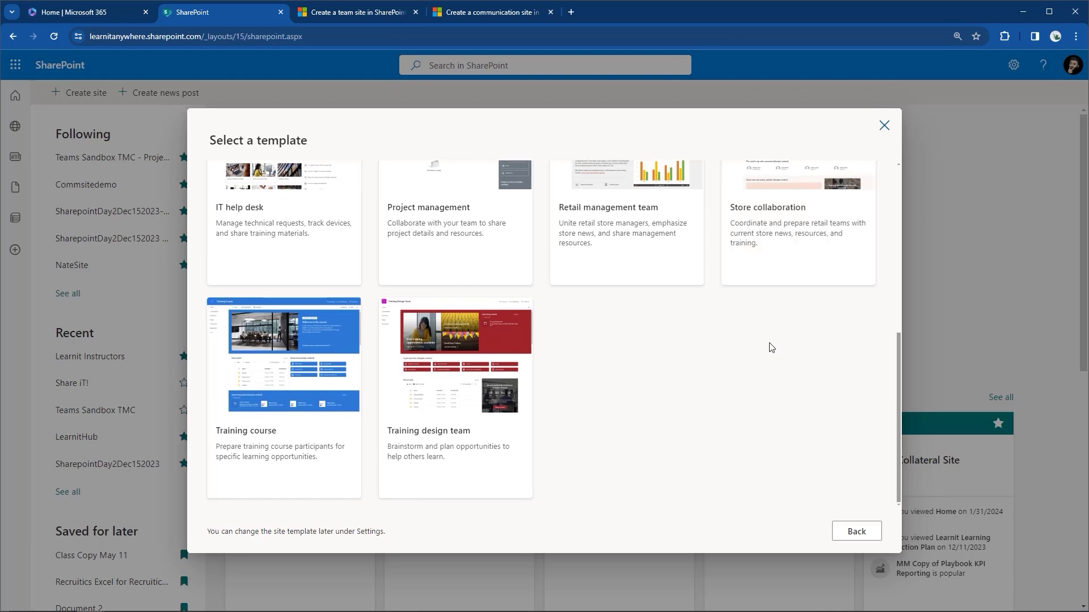
scroll(771, 347, "up", 4)
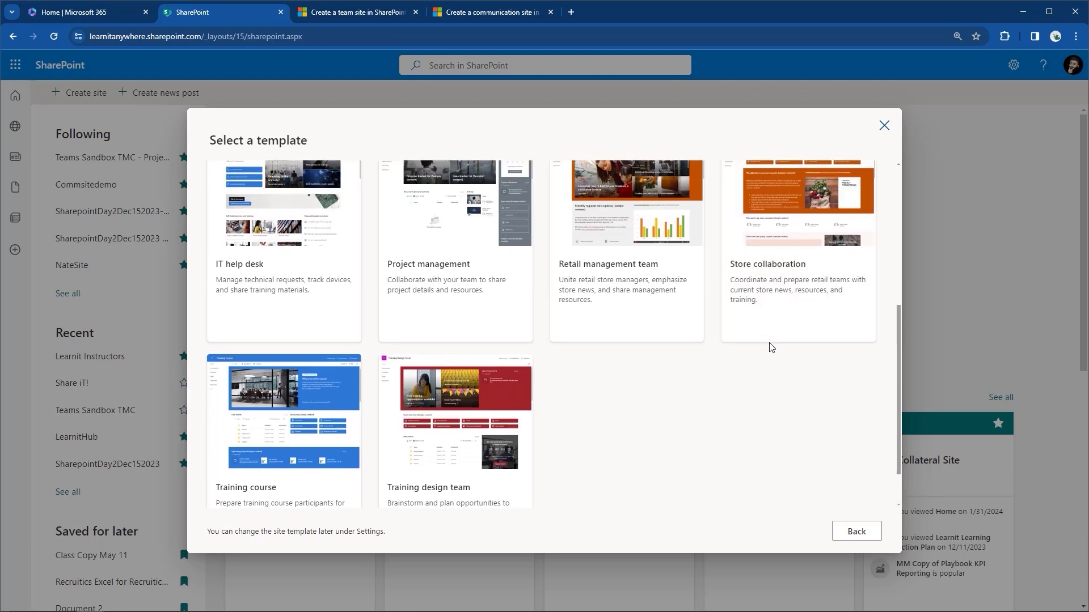
scroll(769, 342, "up", 1)
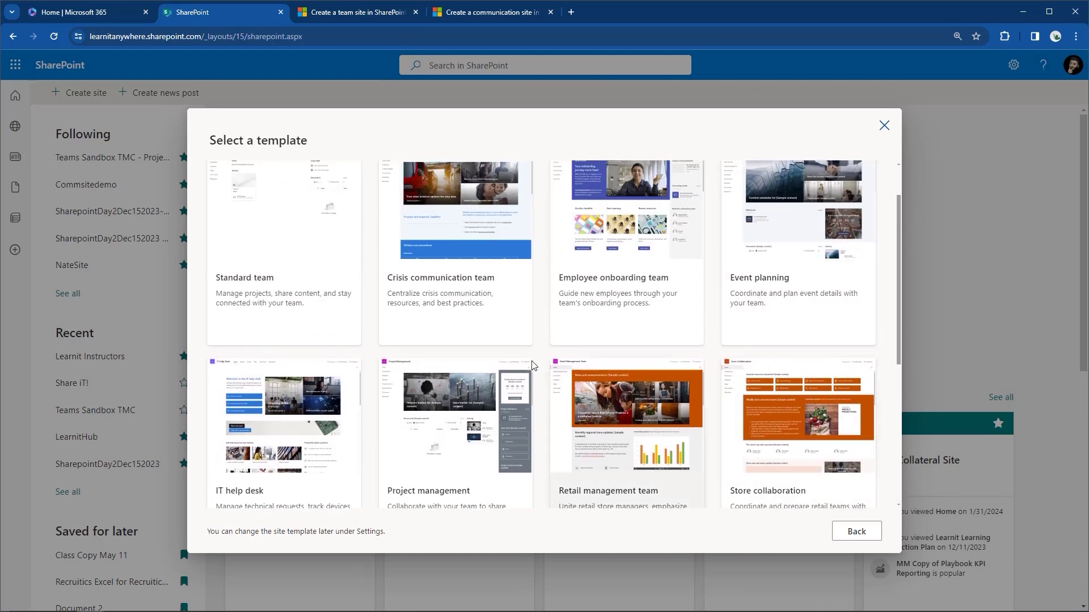
Open the Standard team template preview showing its site capabilities and home page.
left_click(336, 345)
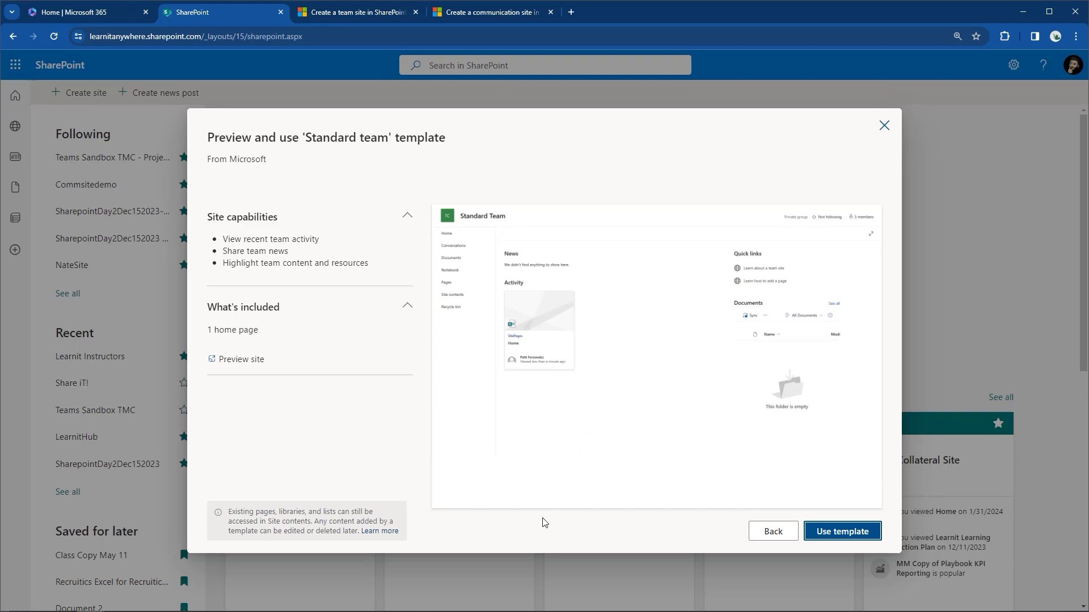
Use the Standard team template and name the site 'SharePoint Online Beginner', fixing the misspelling.
left_click(845, 533)
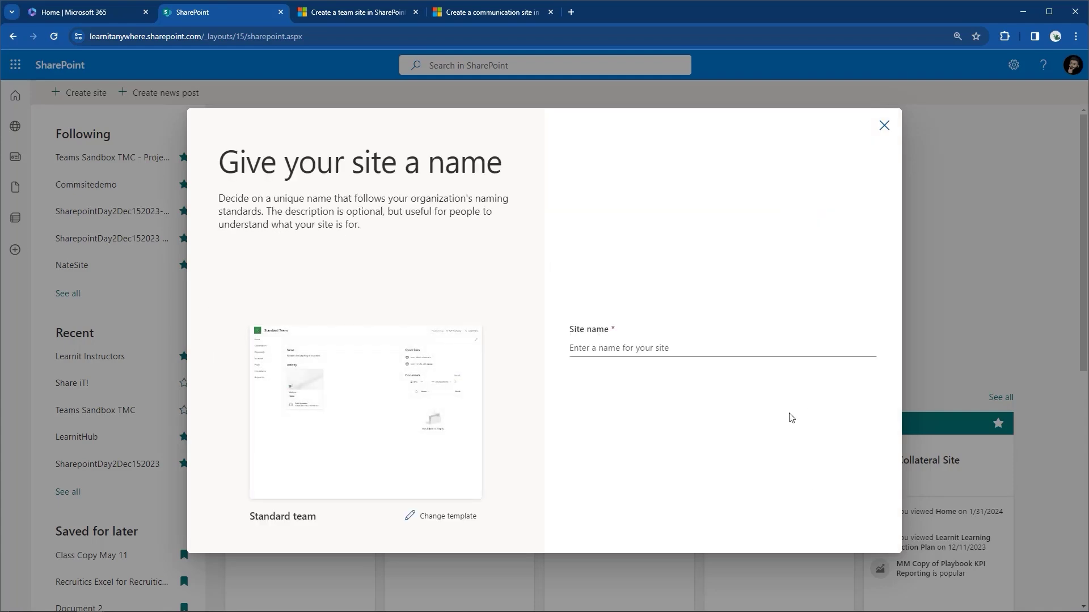
left_click(636, 351)
type("Sharo")
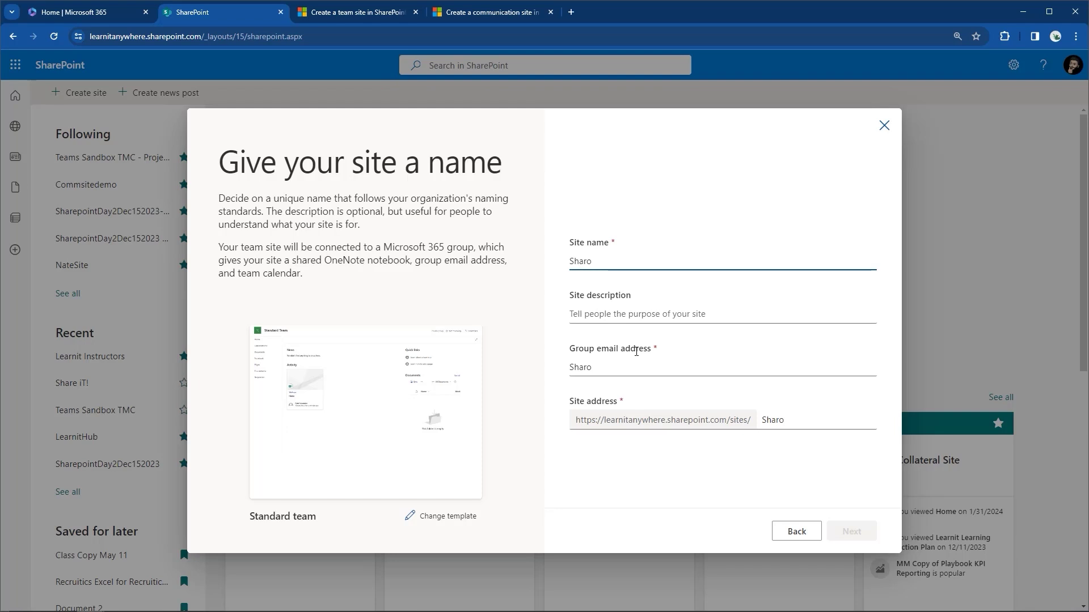
key("BackSpace")
type("point O")
key("BackSpace")
type("Online Be")
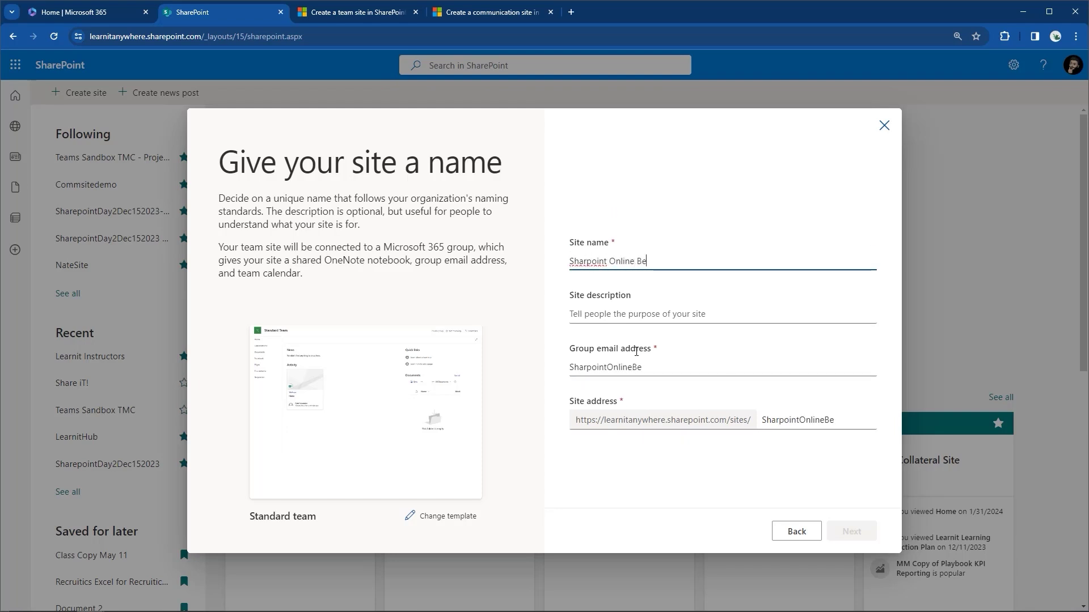
type("ginner")
right_click(584, 243)
left_click(600, 251)
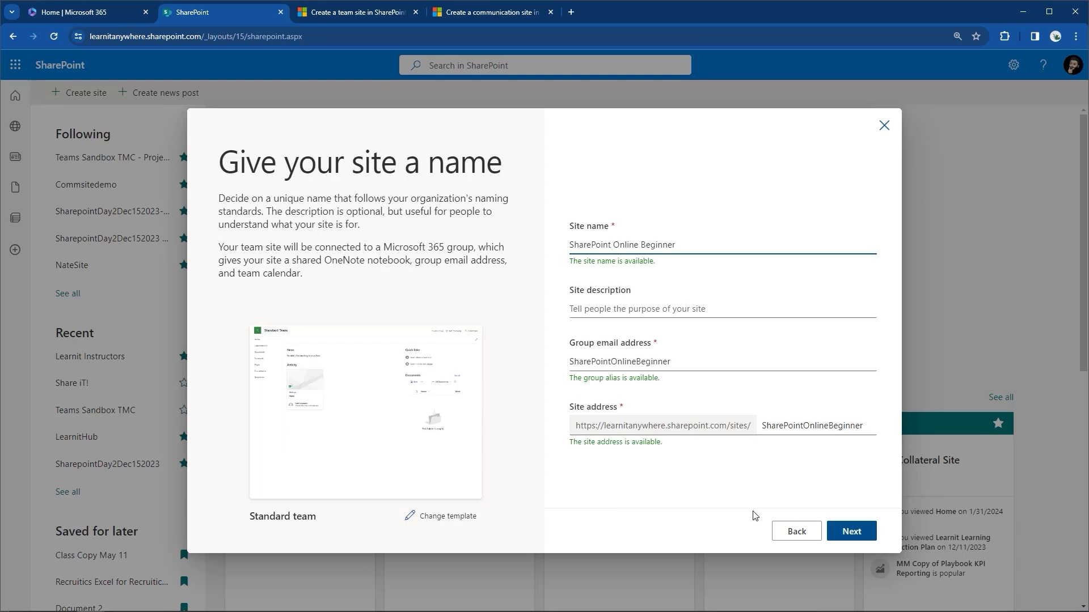
Describe the site as a sharepoint training site created on feb 21, deletable after video creation, naming its owner.
left_click(619, 316)
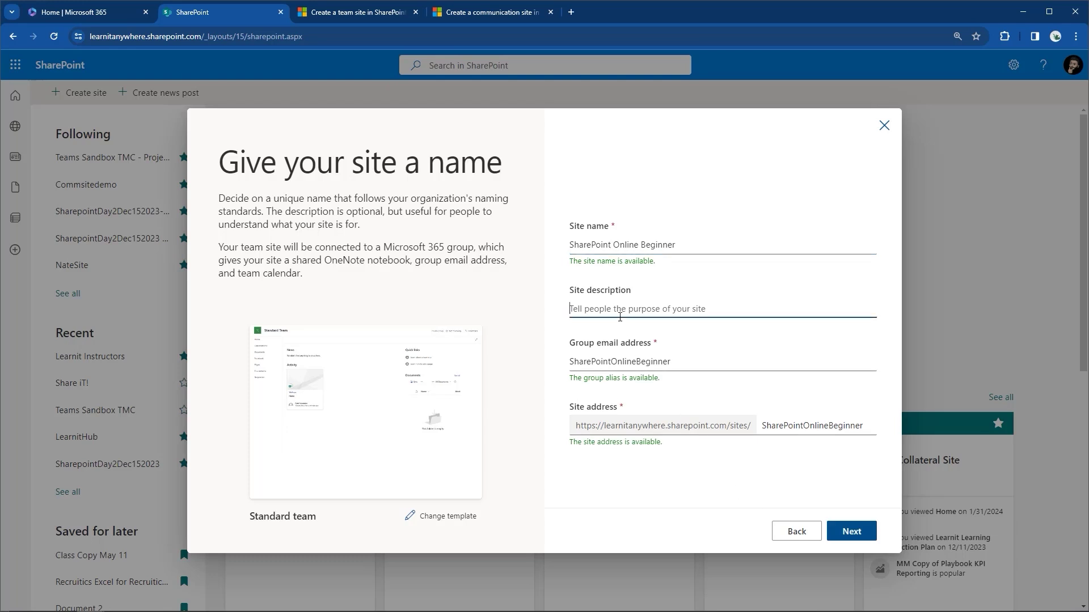
type("a")
key("BackSpace")
key("BackSpace")
type("a site for training purposes on")
key("BackSpace")
key("BackSpace")
key("BackSpace")
type("for sharepoint, created on ")
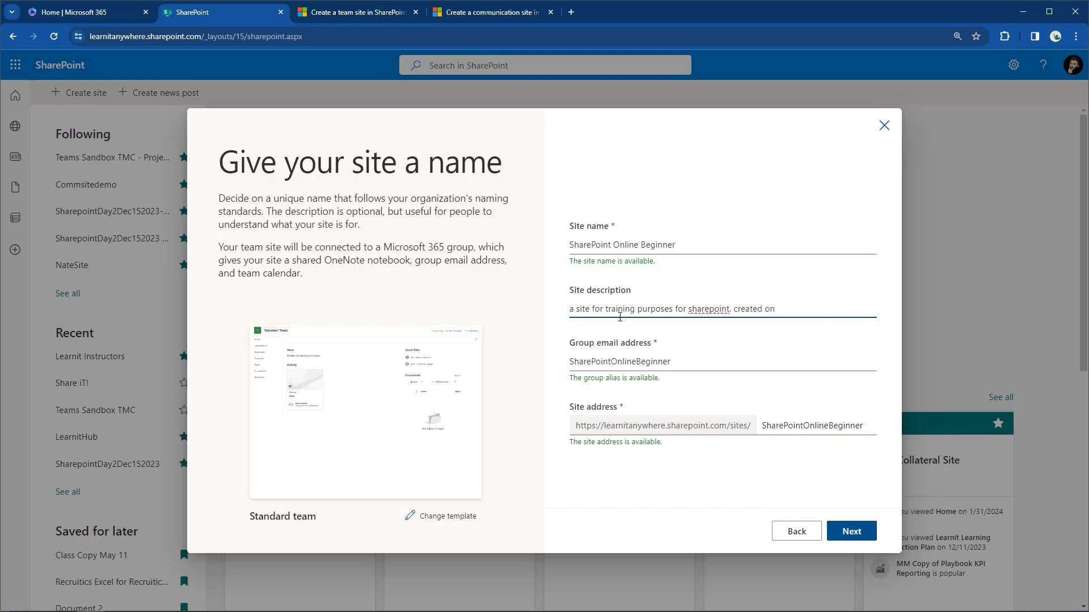
type("feb 21")
type(" an")
key("BackSpace")
key("BackSpace")
key("BackSpace")
type("can delete after video ")
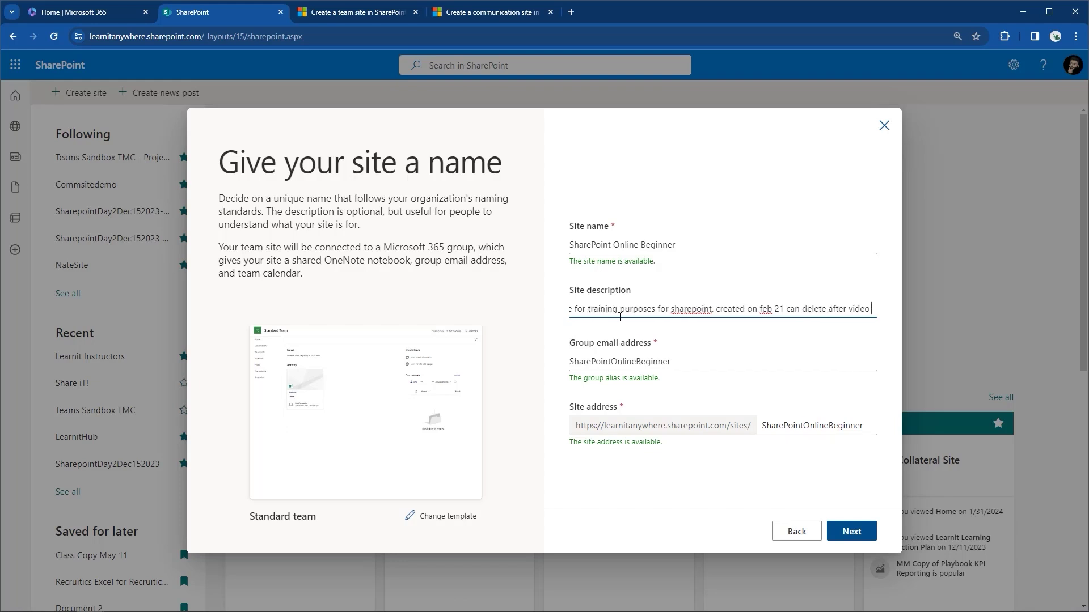
type("creation. ")
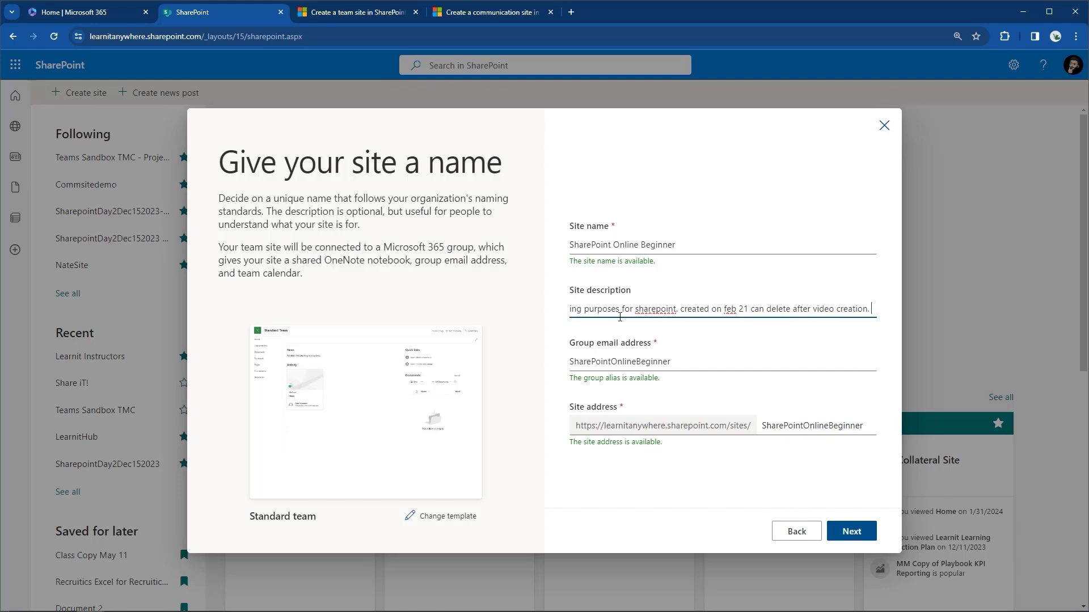
type("Owner ")
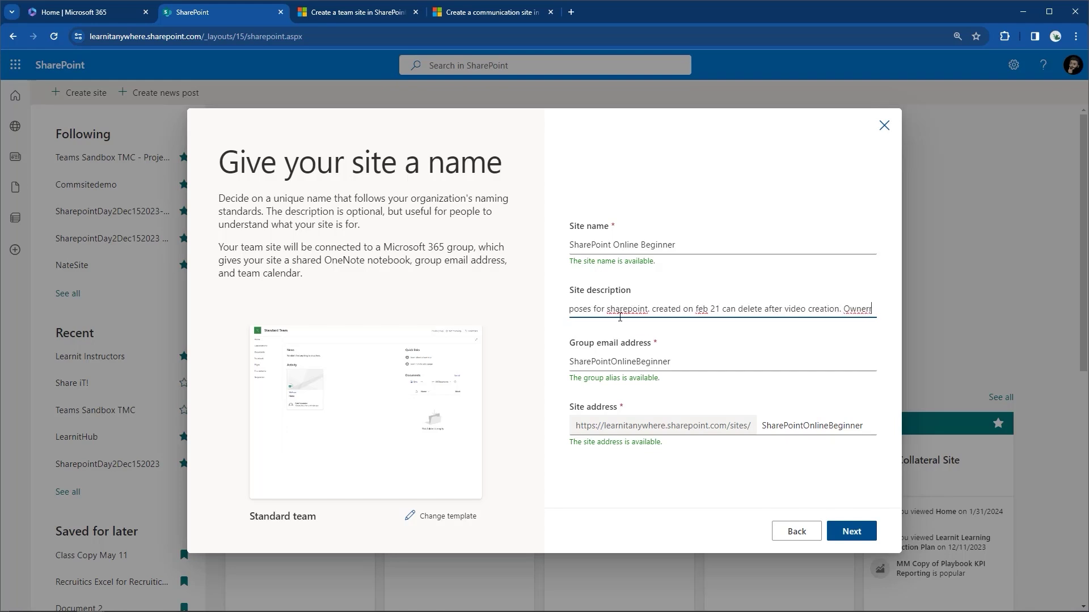
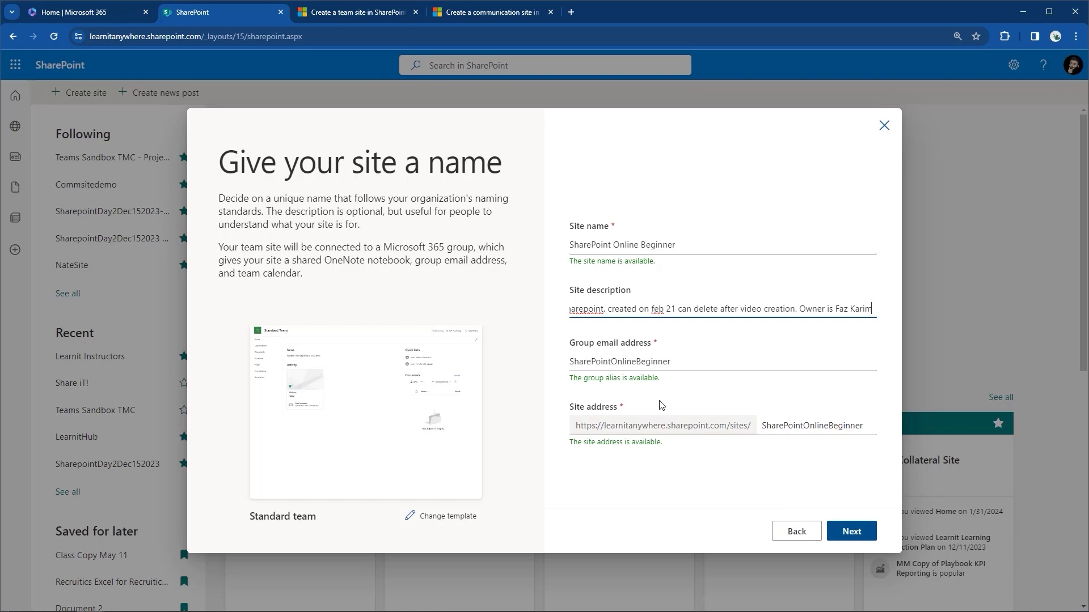
Advance to language and options, keeping privacy Private – only members can access, language English.
left_click(870, 532)
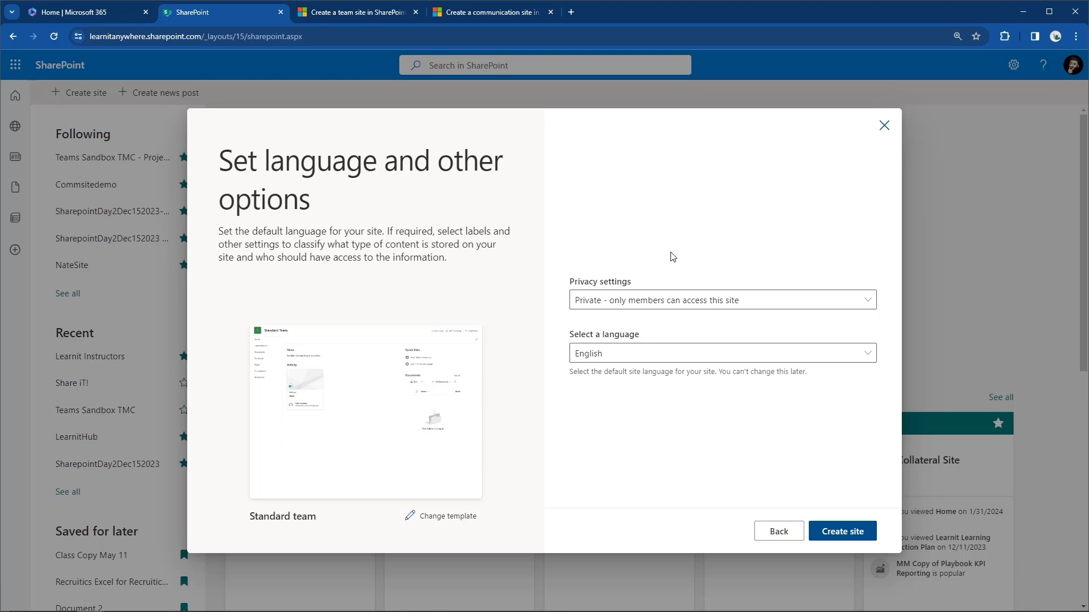
left_click(651, 305)
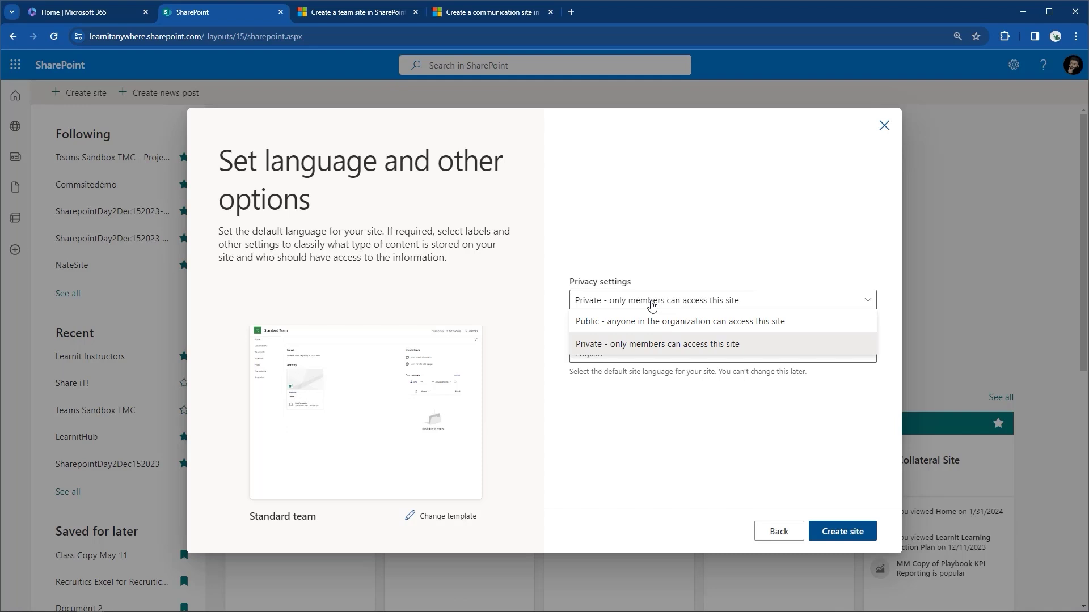
left_click(623, 346)
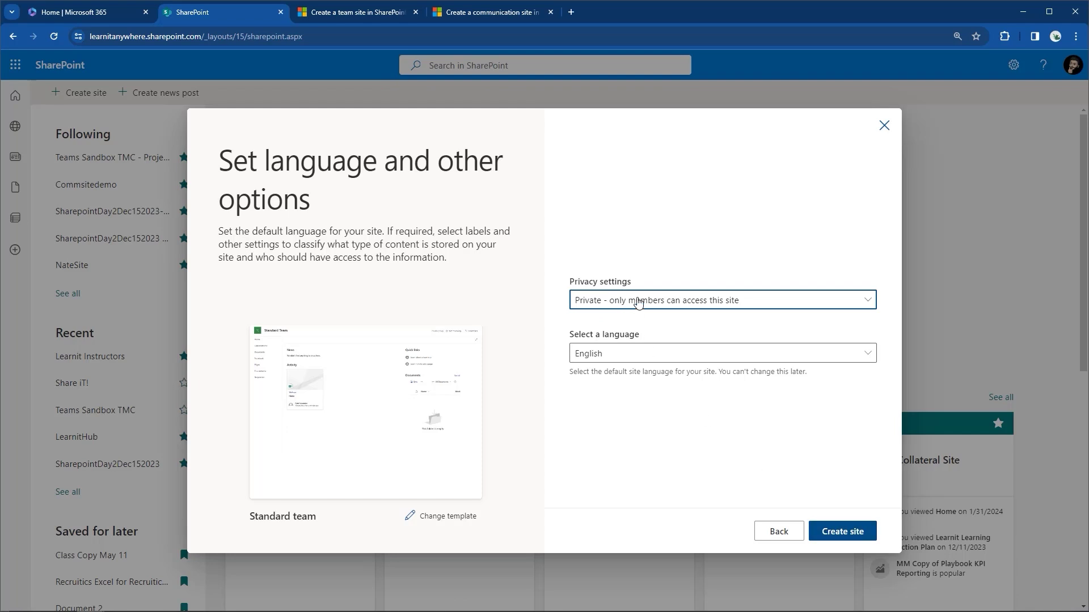
Add the first suggested person as a member with the Owner role and finish creating the site.
left_click(870, 531)
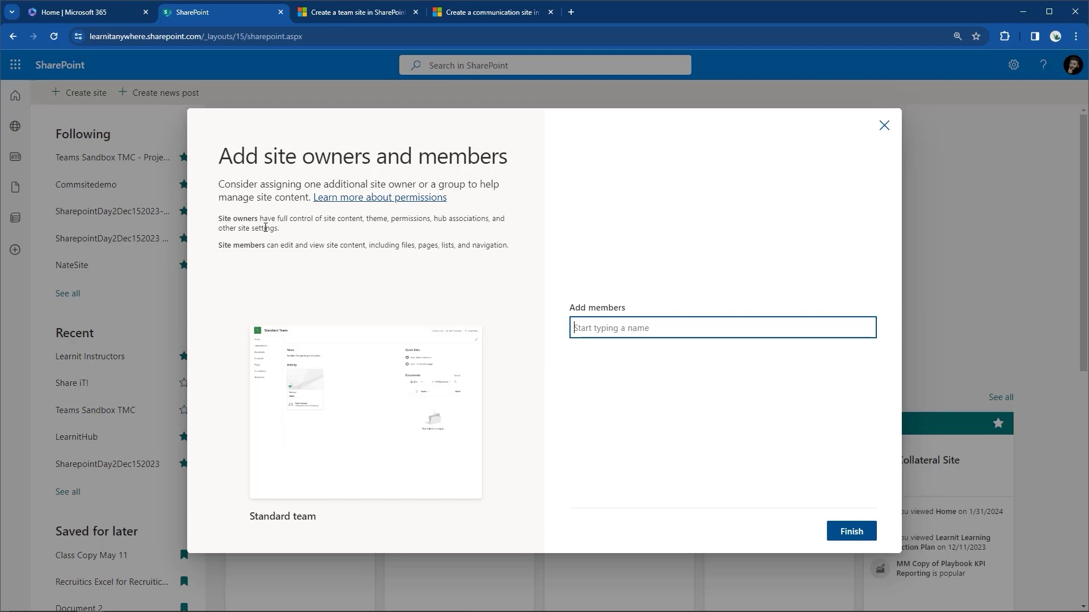
type("jo")
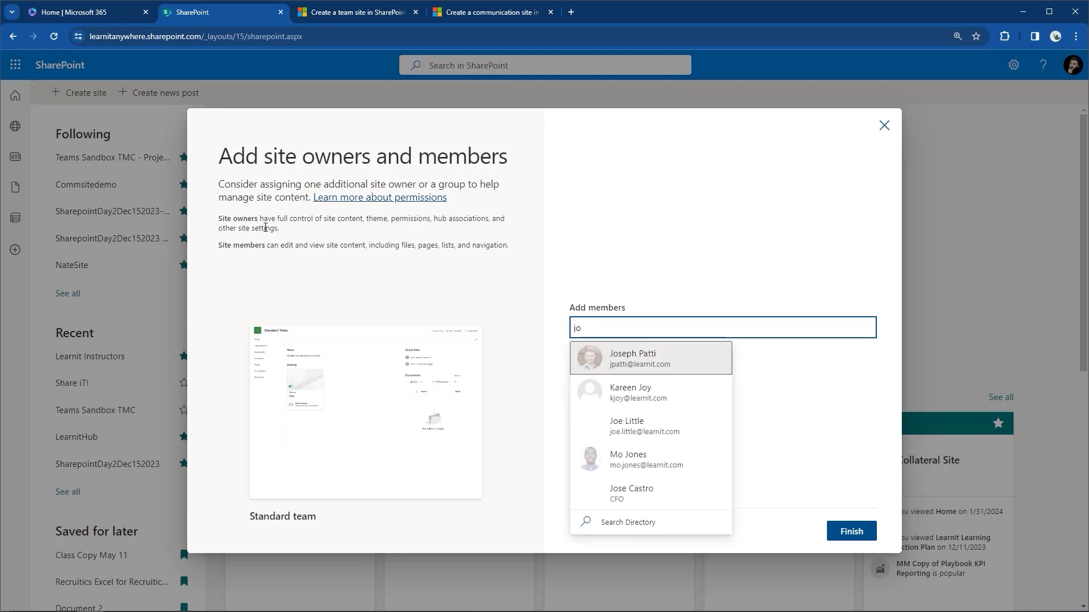
left_click(580, 368)
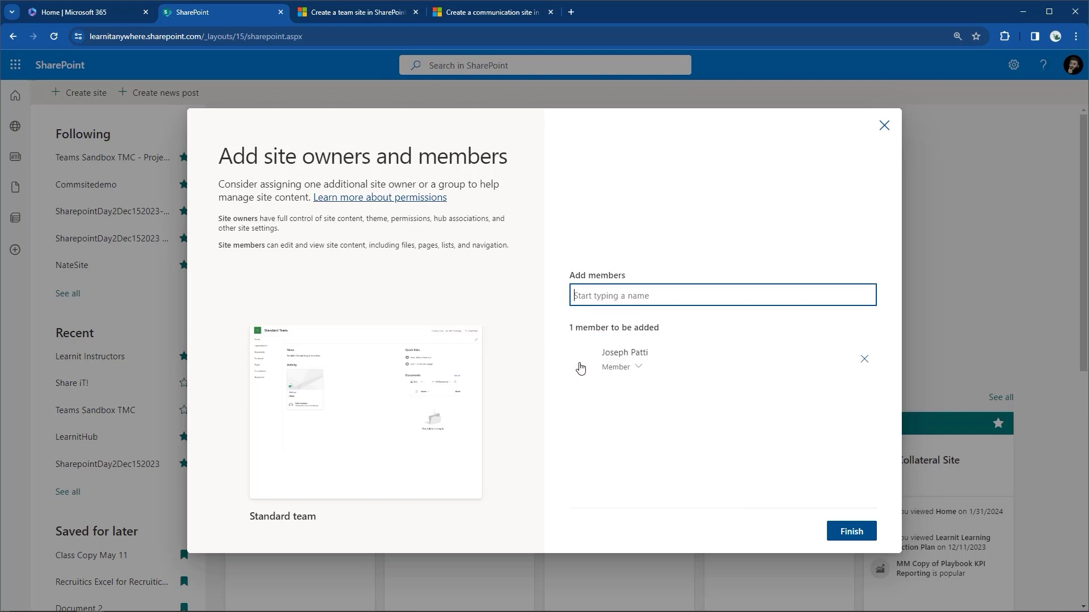
left_click(642, 370)
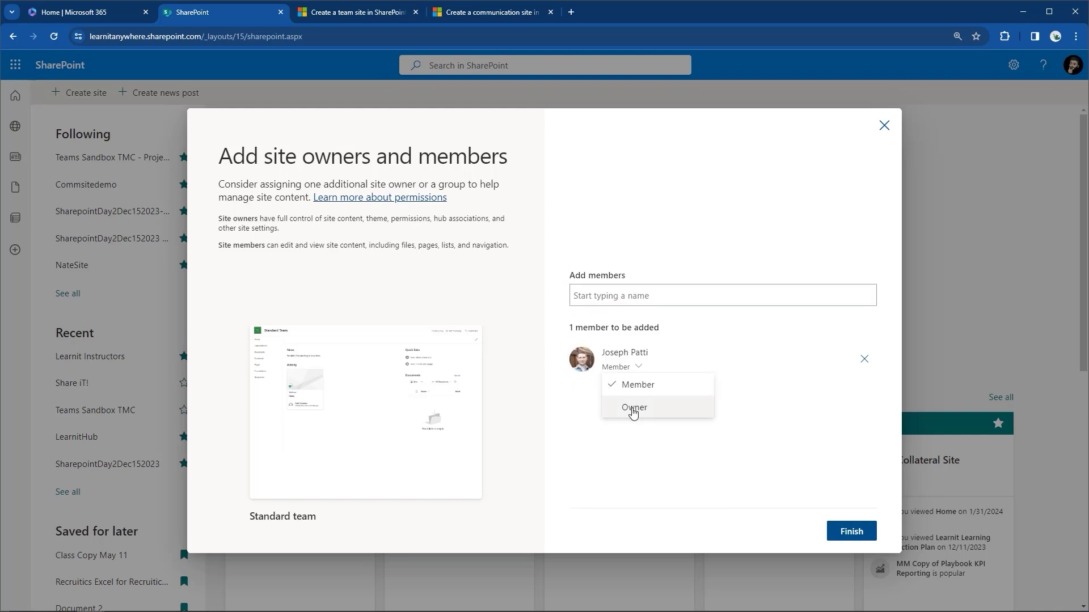
left_click(633, 409)
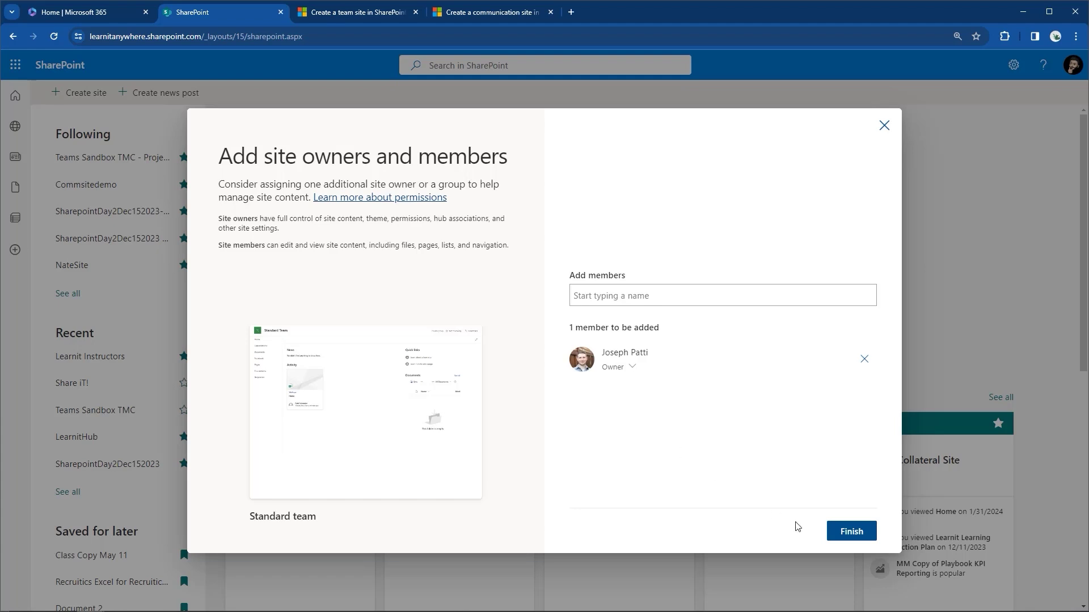
left_click(853, 536)
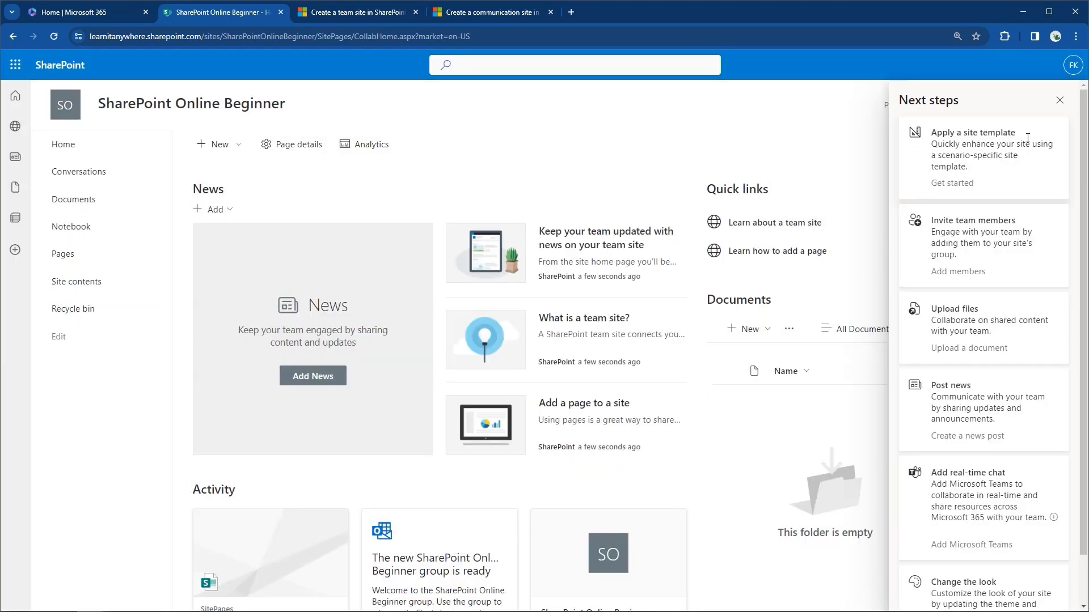
Close the Next steps pane and bring up the site Settings panel.
left_click(1060, 101)
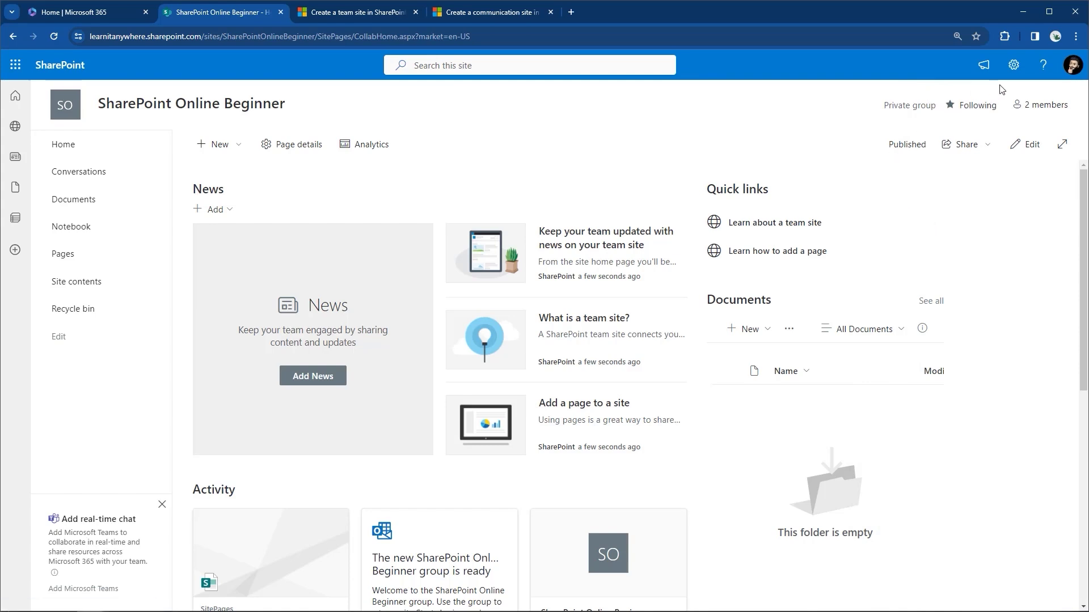
left_click(1021, 78)
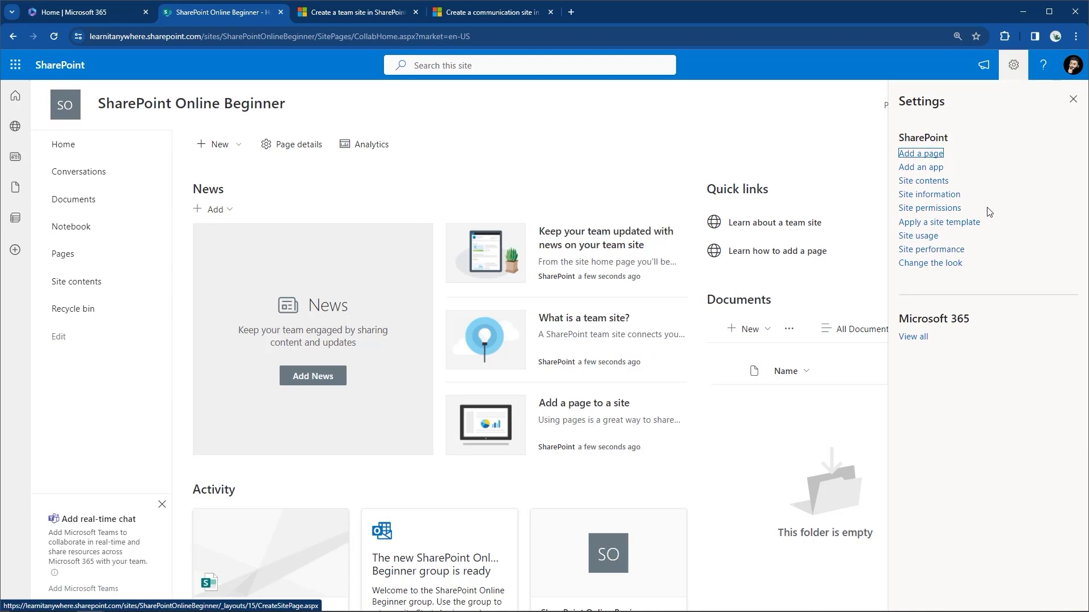
left_click(952, 264)
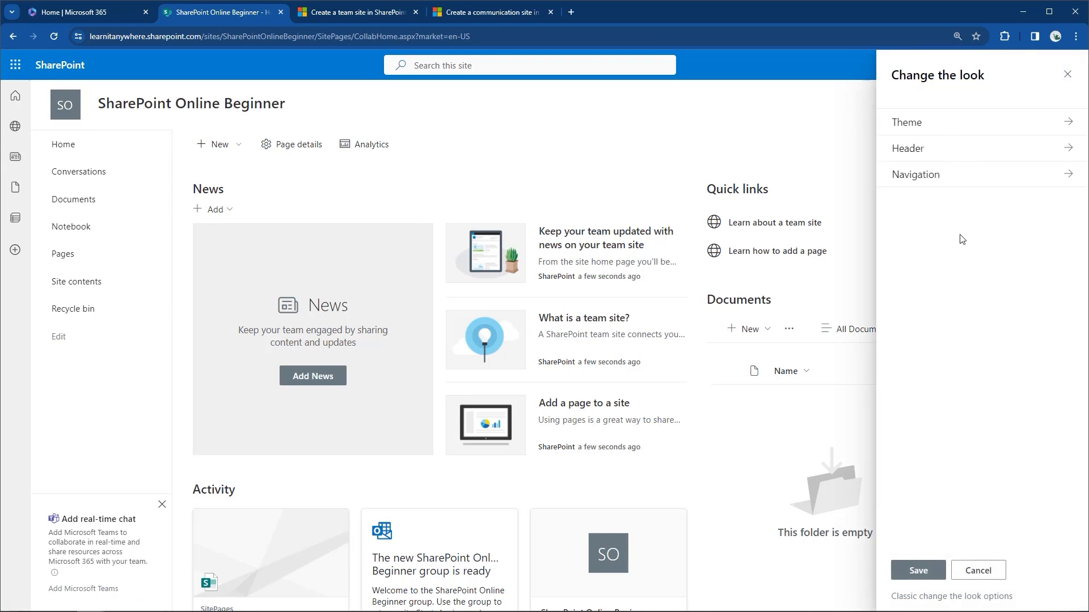
left_click(1002, 572)
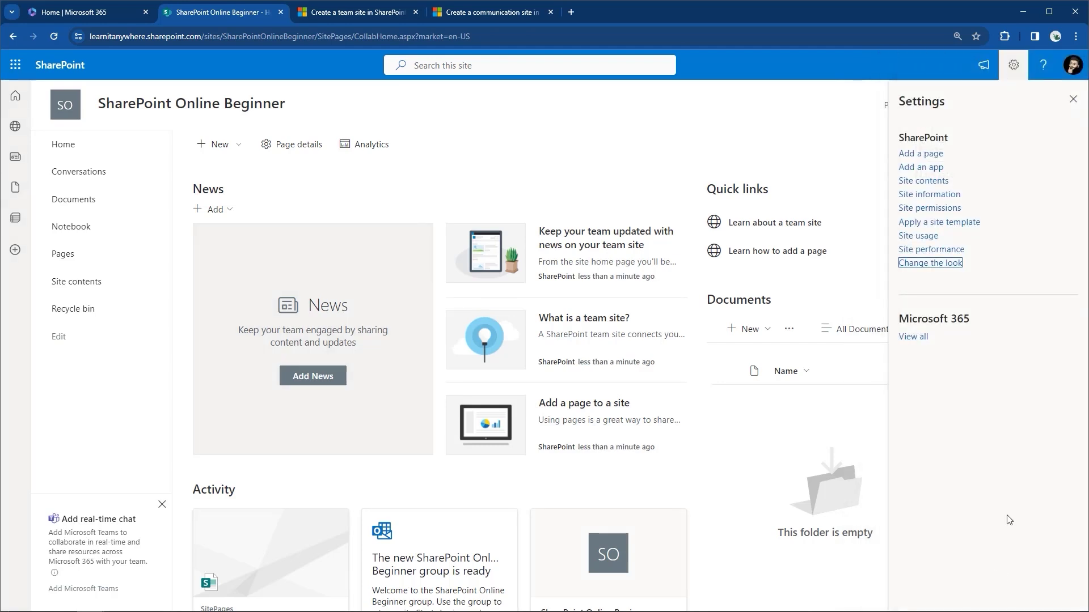
left_click(977, 225)
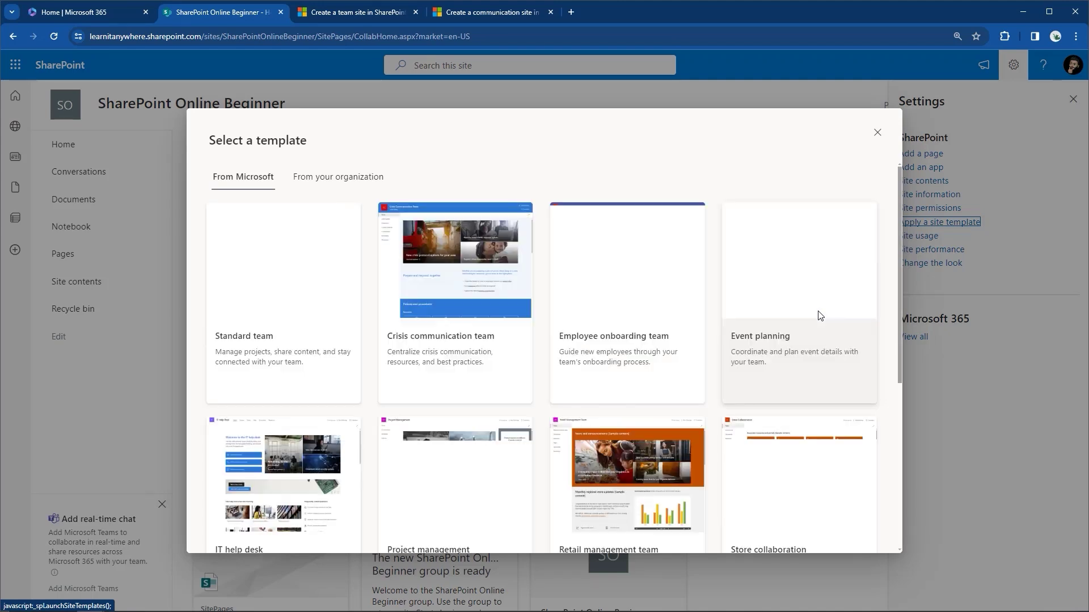
left_click(878, 134)
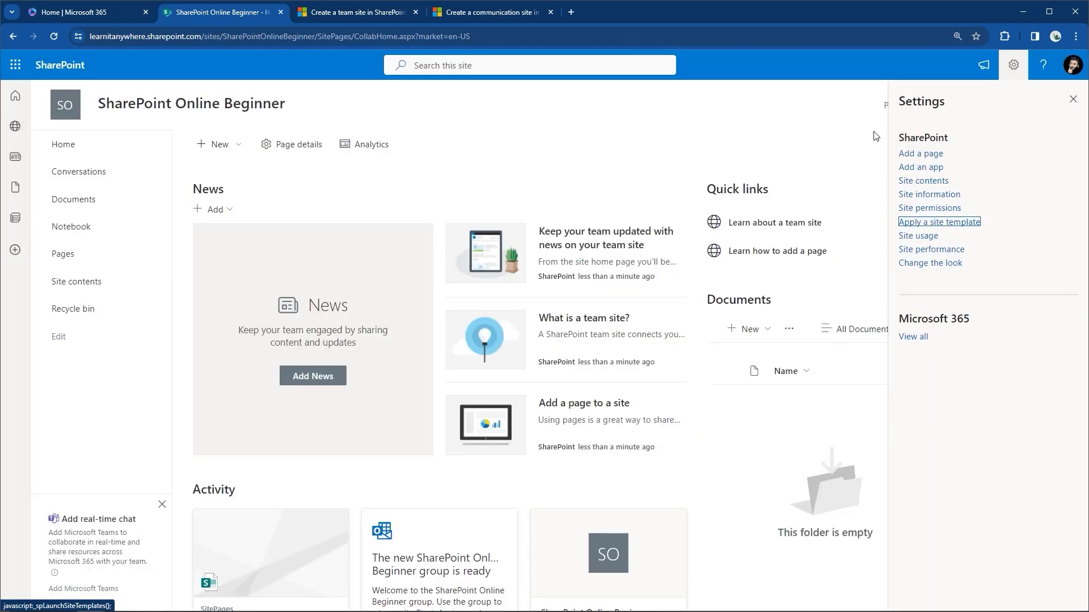
left_click(930, 195)
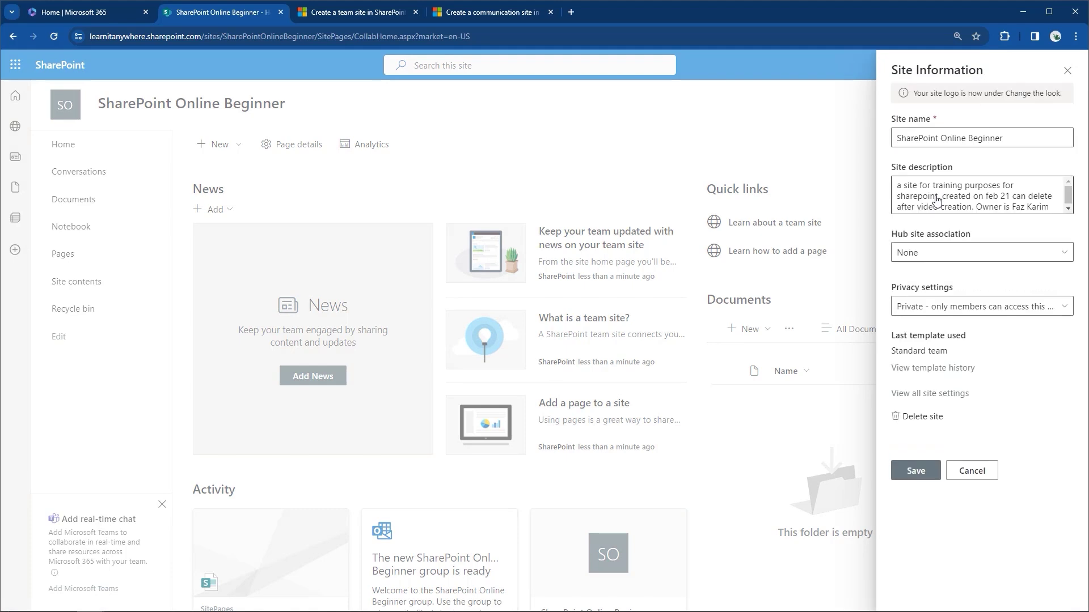
left_click(991, 308)
left_click(991, 308)
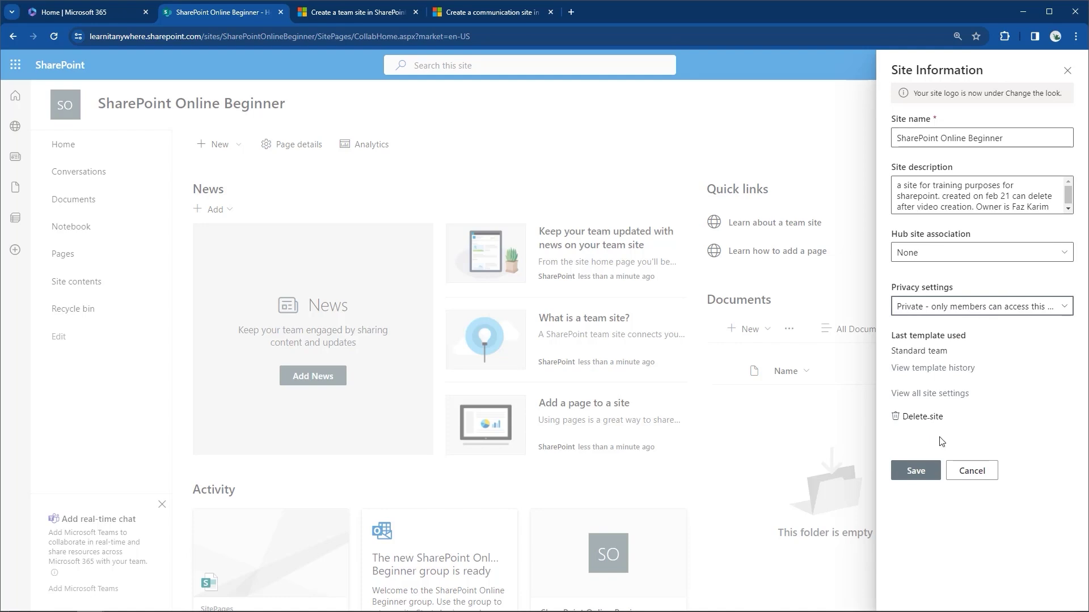
left_click(990, 470)
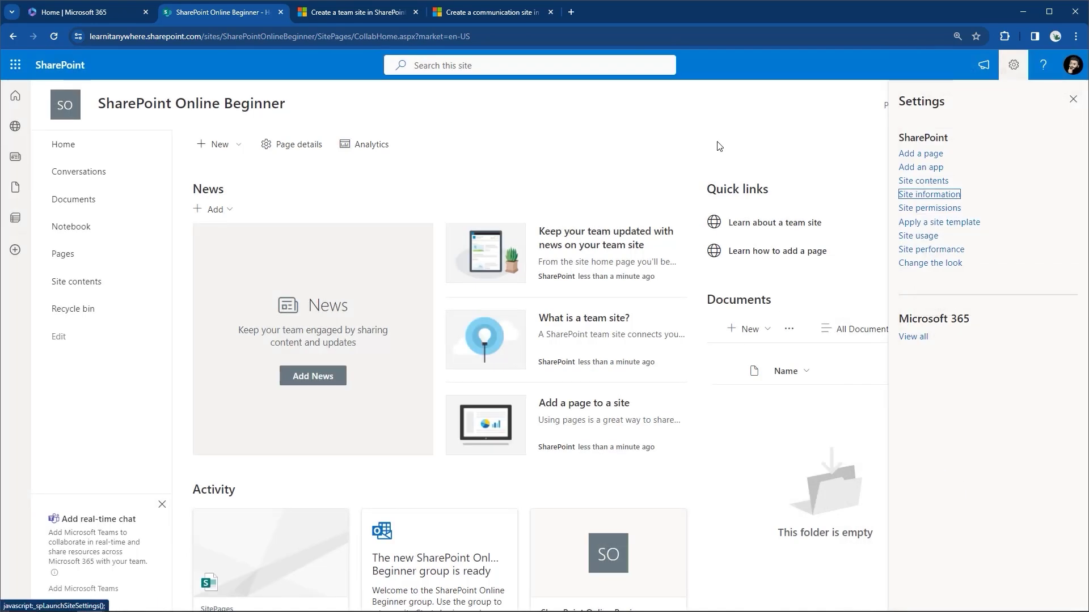
left_click(1072, 100)
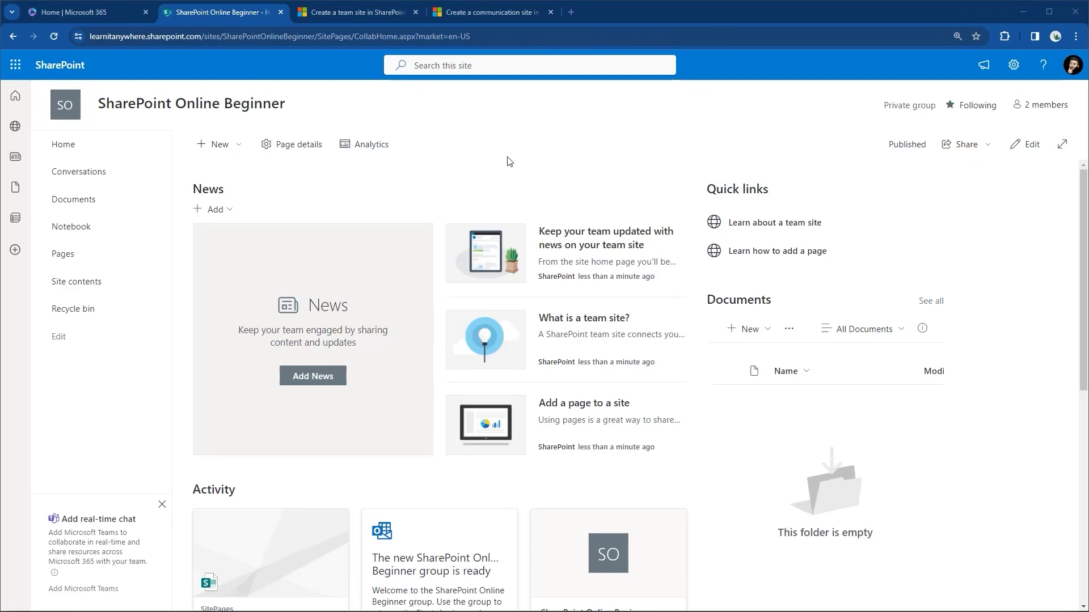
left_click(360, 62)
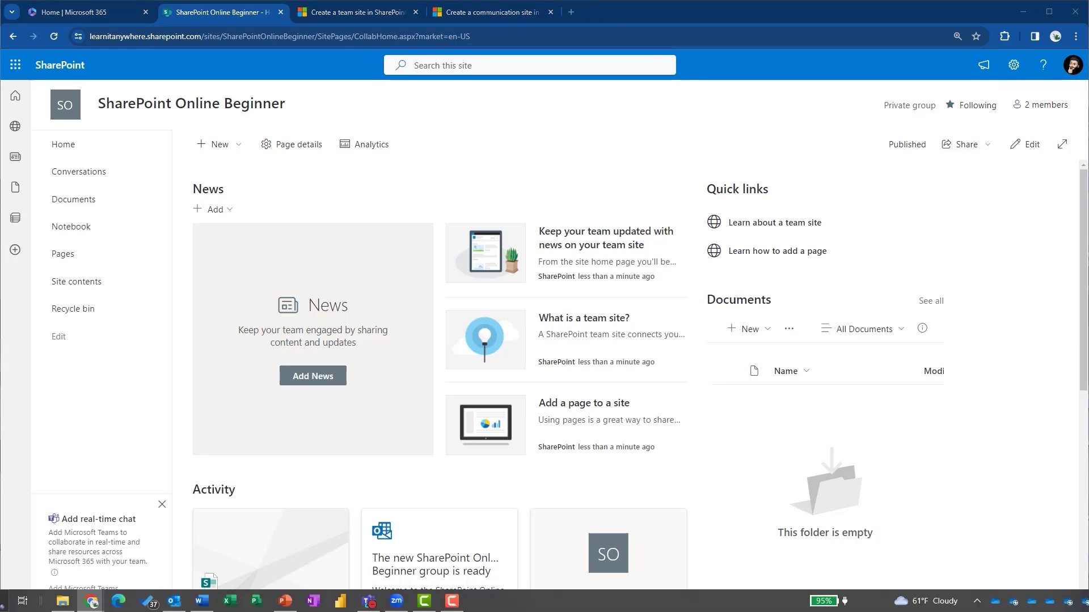
left_click(379, 186)
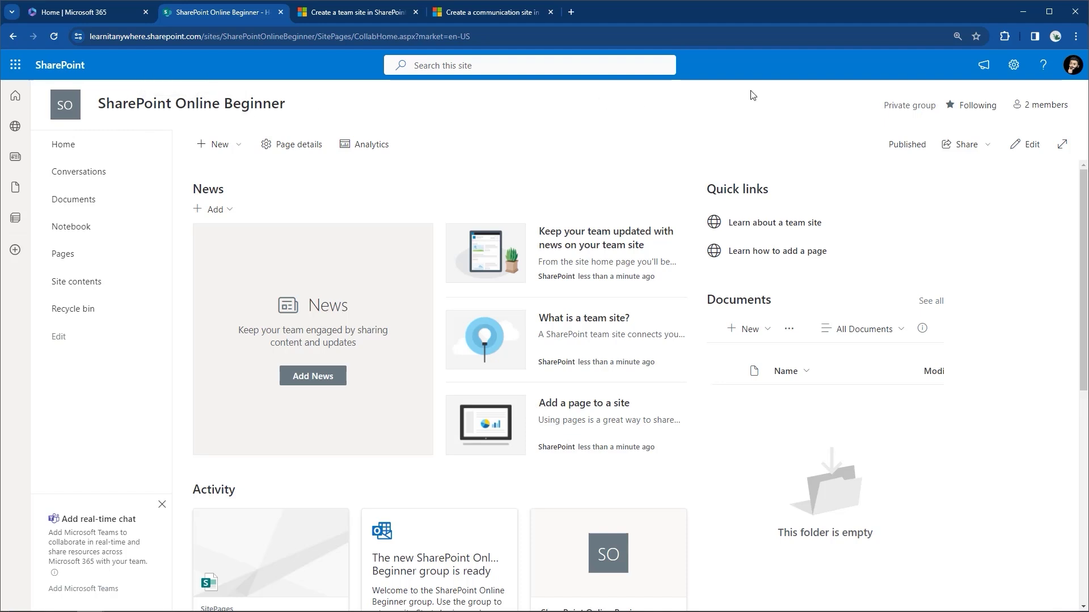
left_click(1013, 65)
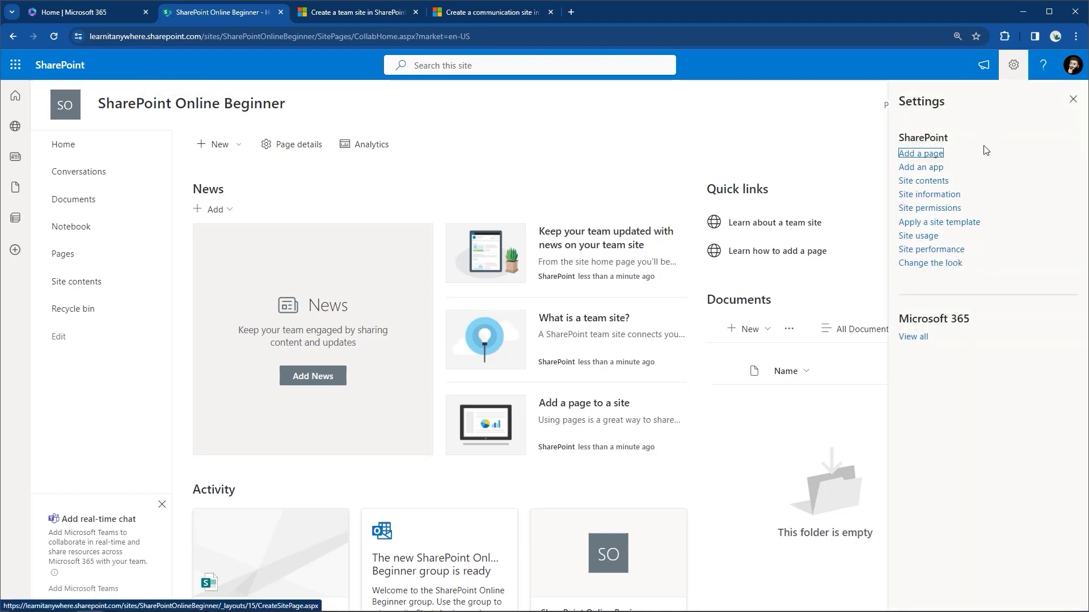
Try Horizontal site navigation under Change the look, revert to Vertical, and close the settings panels.
left_click(914, 263)
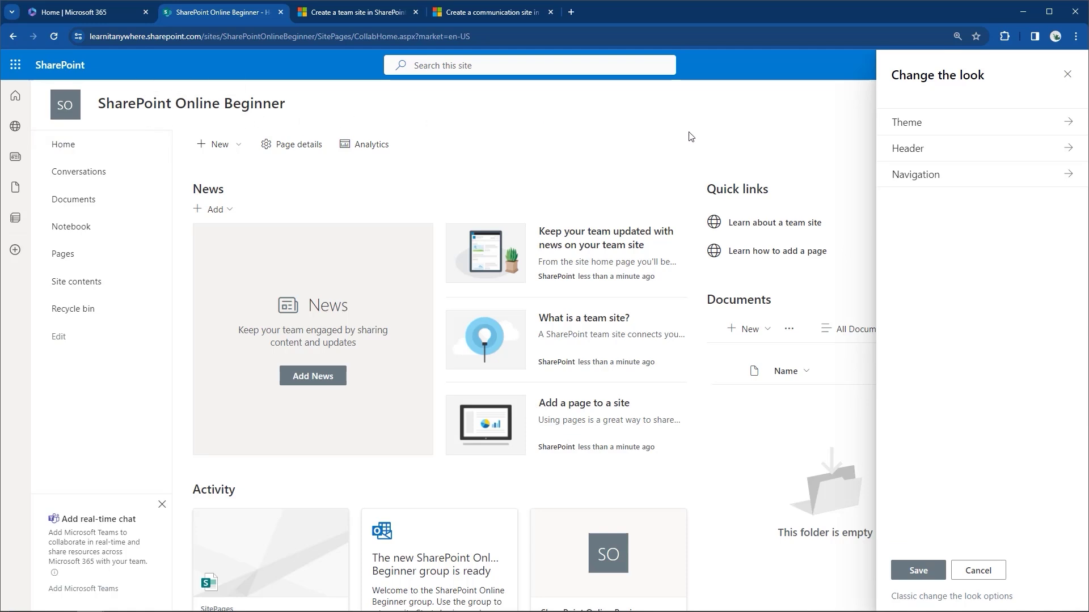
left_click(917, 177)
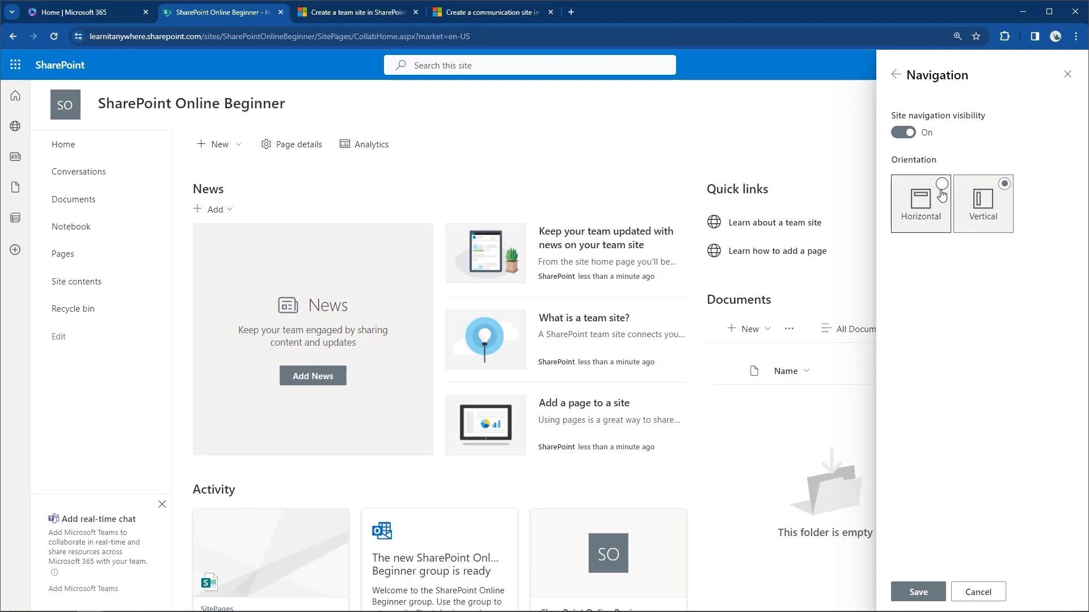
left_click(941, 184)
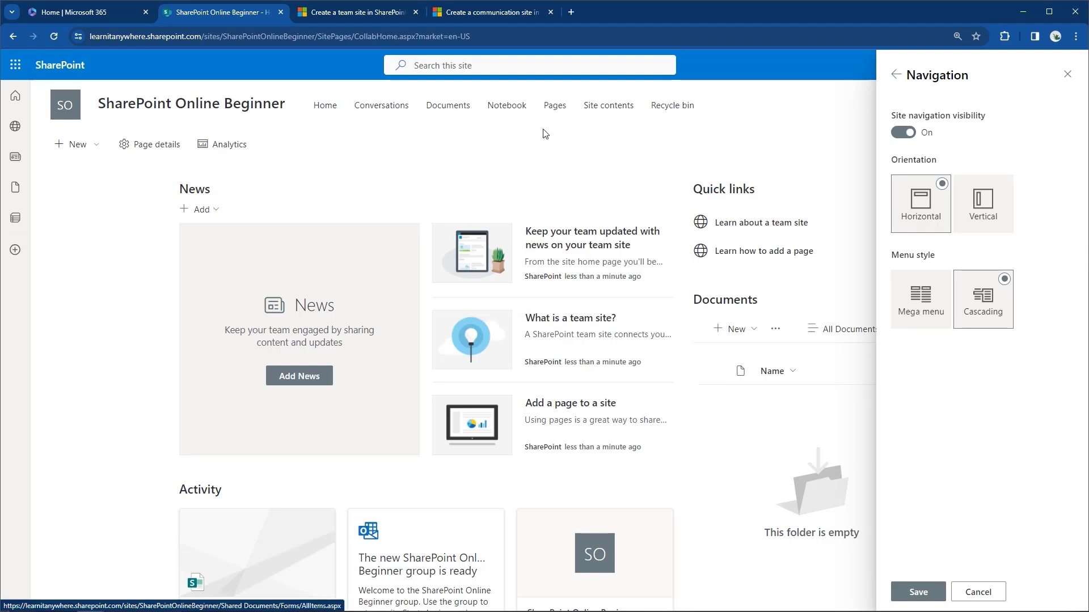
left_click(1002, 190)
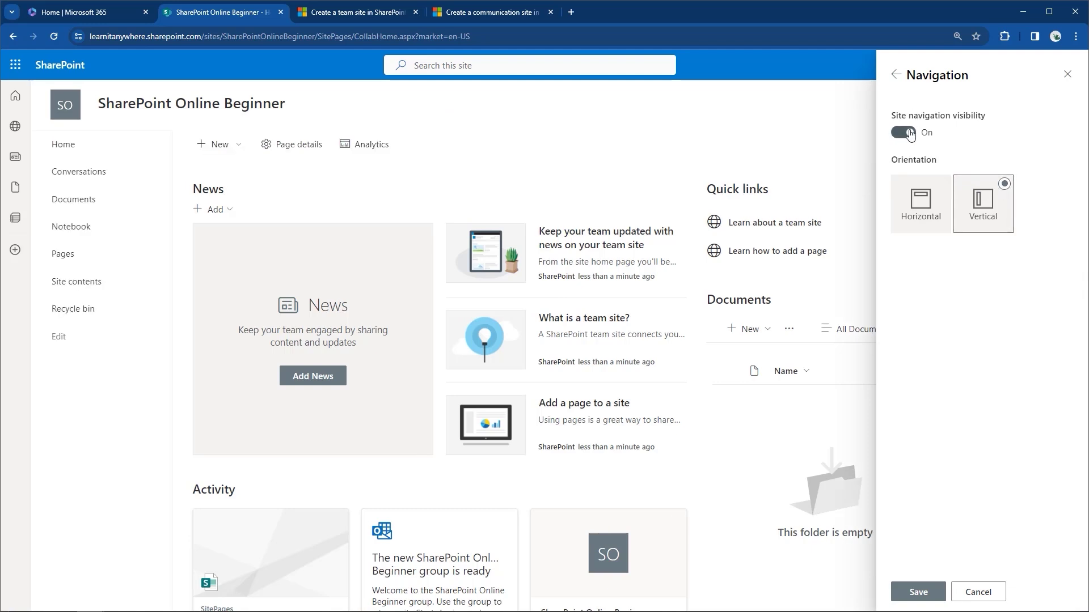
left_click(896, 75)
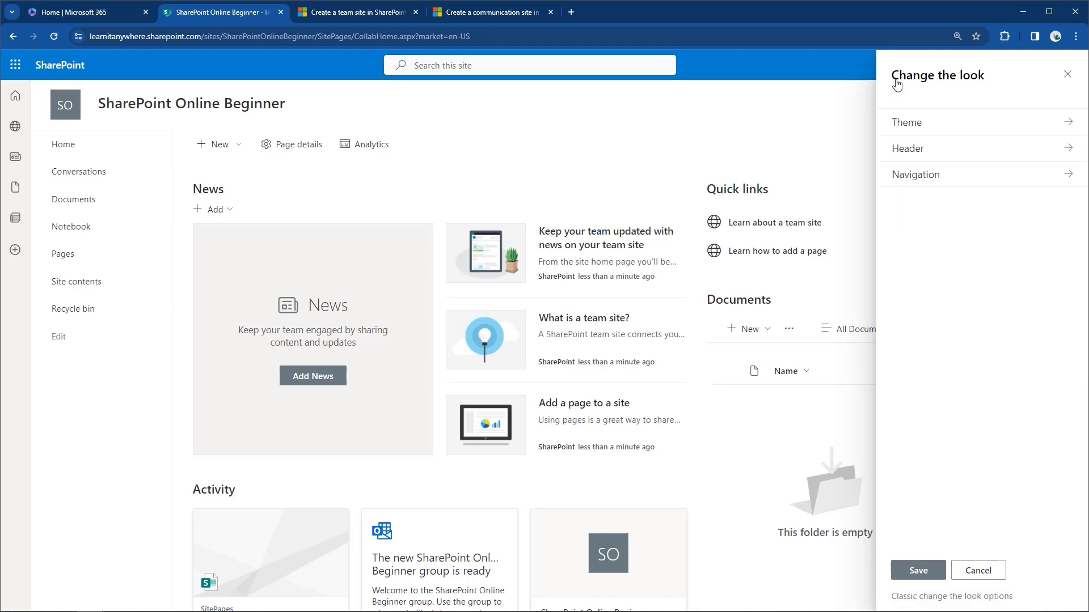
left_click(1068, 75)
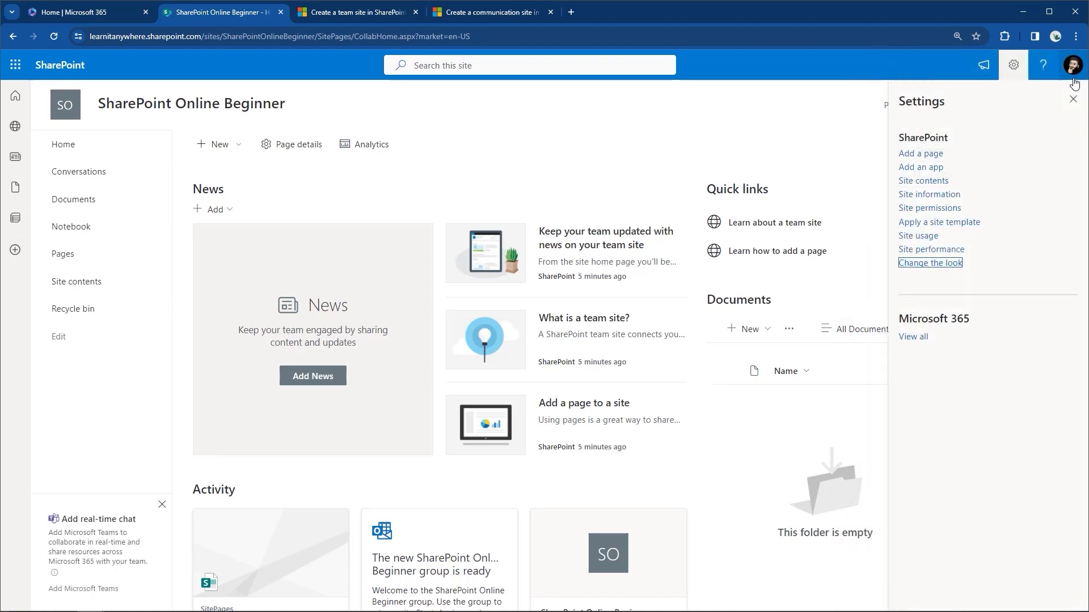
left_click(1073, 99)
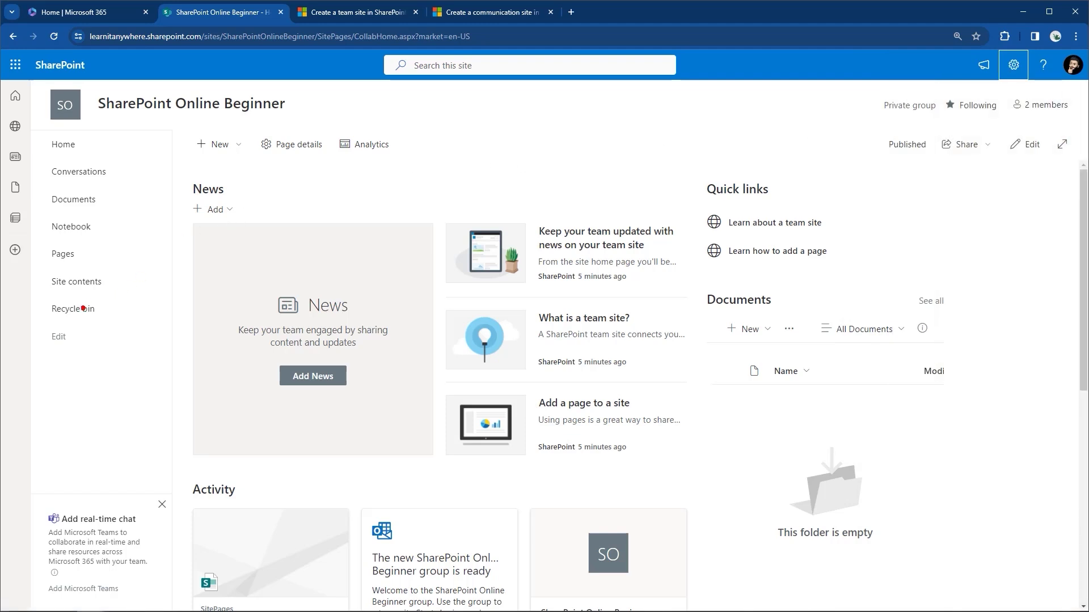
Put the left navigation in edit mode and inspect the Site contents link's actions without changing it.
left_click_drag(41, 319, 87, 351)
left_click(67, 347)
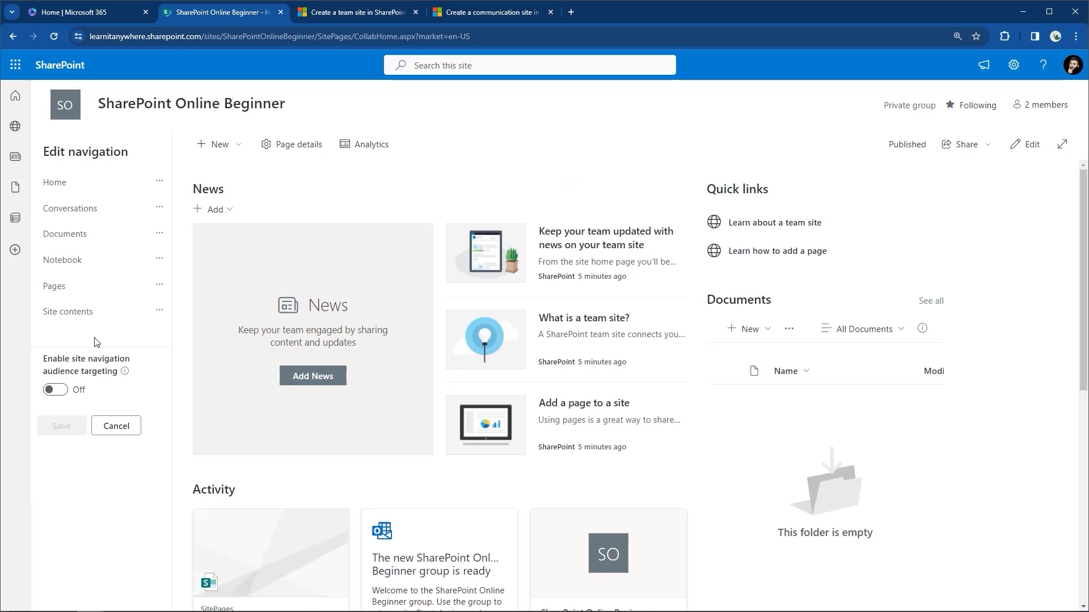
mouse_move(157, 324)
left_click(159, 314)
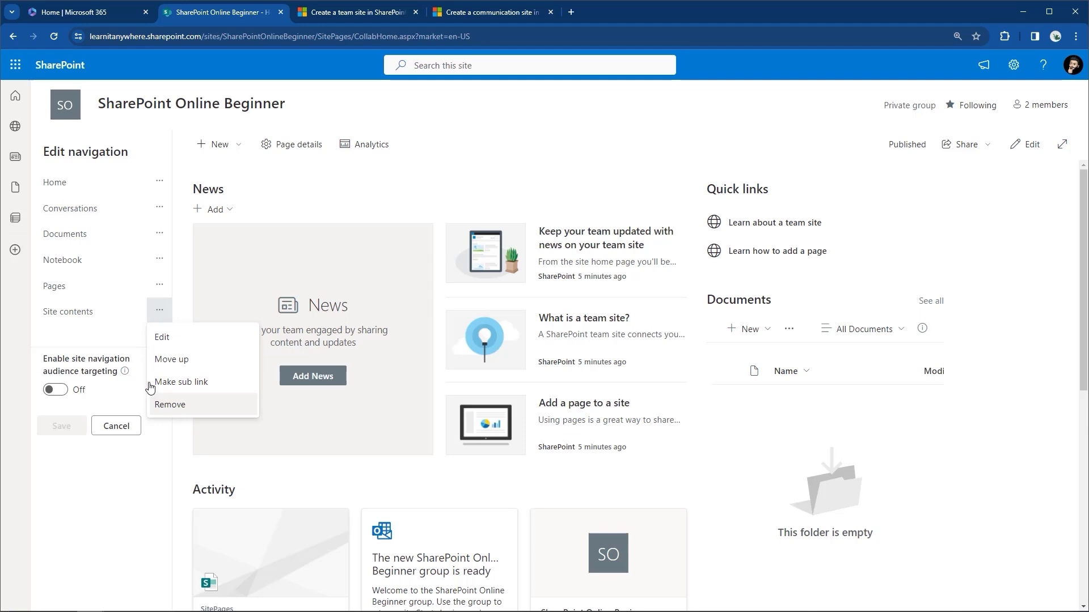
left_click(119, 349)
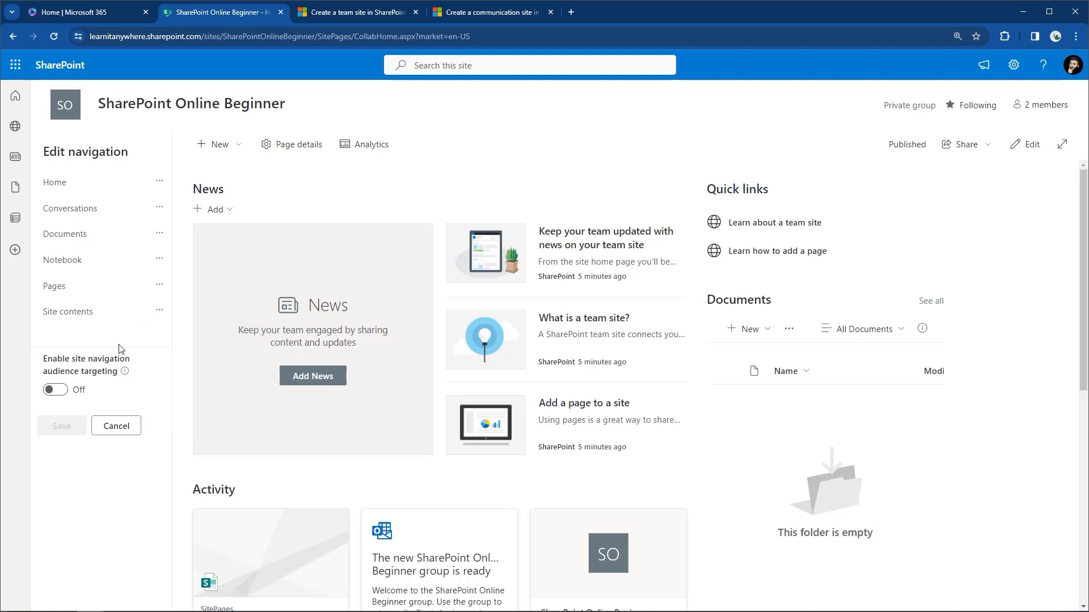
Remove the Notebook and Pages links from the left navigation and save it.
mouse_move(111, 331)
left_click(160, 259)
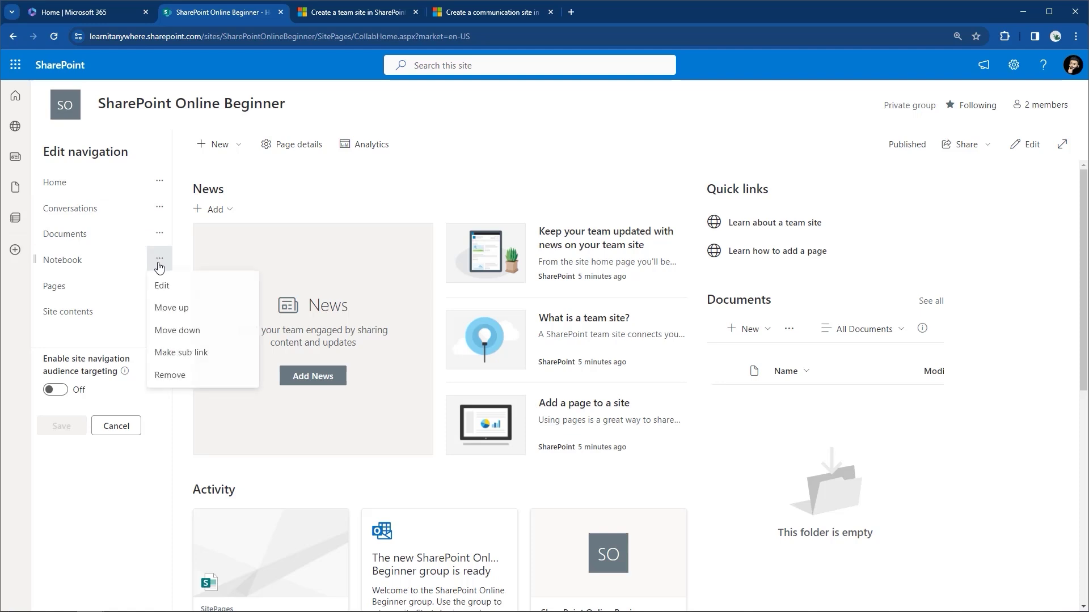
left_click(158, 375)
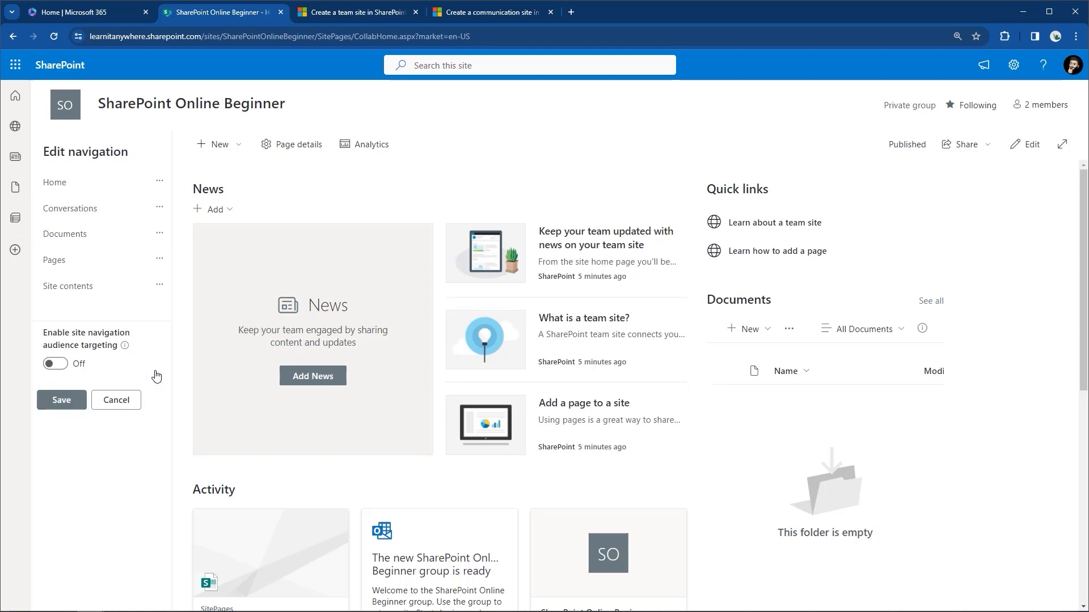
left_click(158, 260)
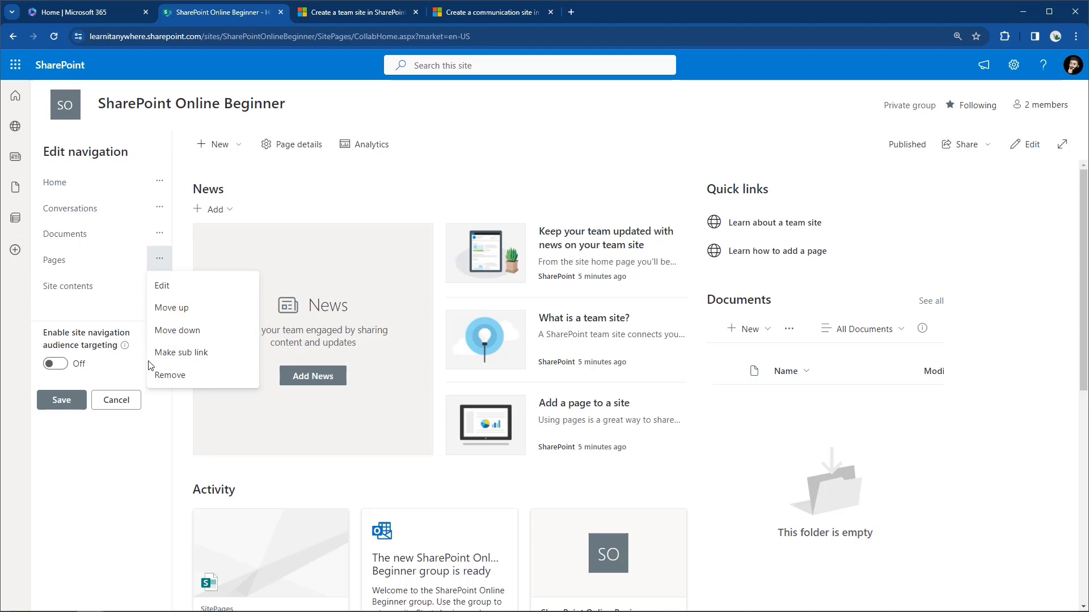
left_click(159, 375)
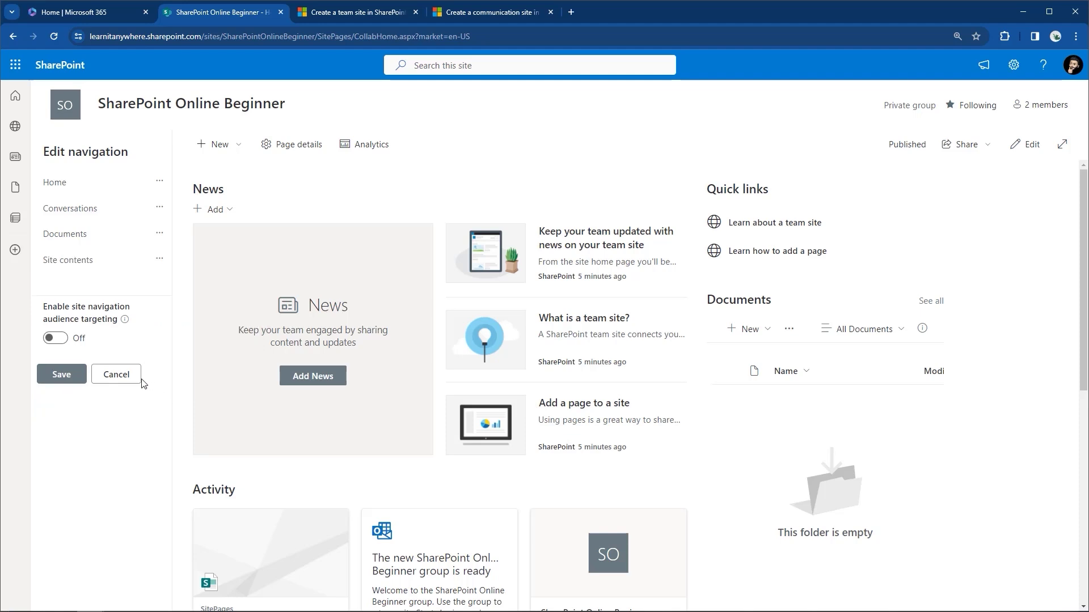
left_click(78, 376)
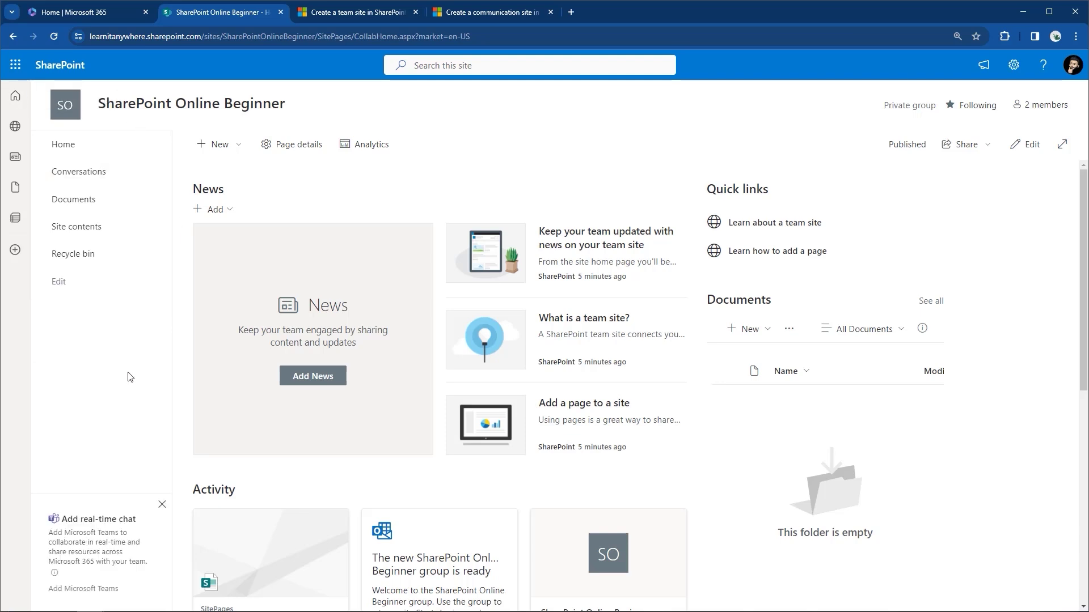
Add a Notebook link to the left navigation between Documents and Site contents.
left_click(63, 283)
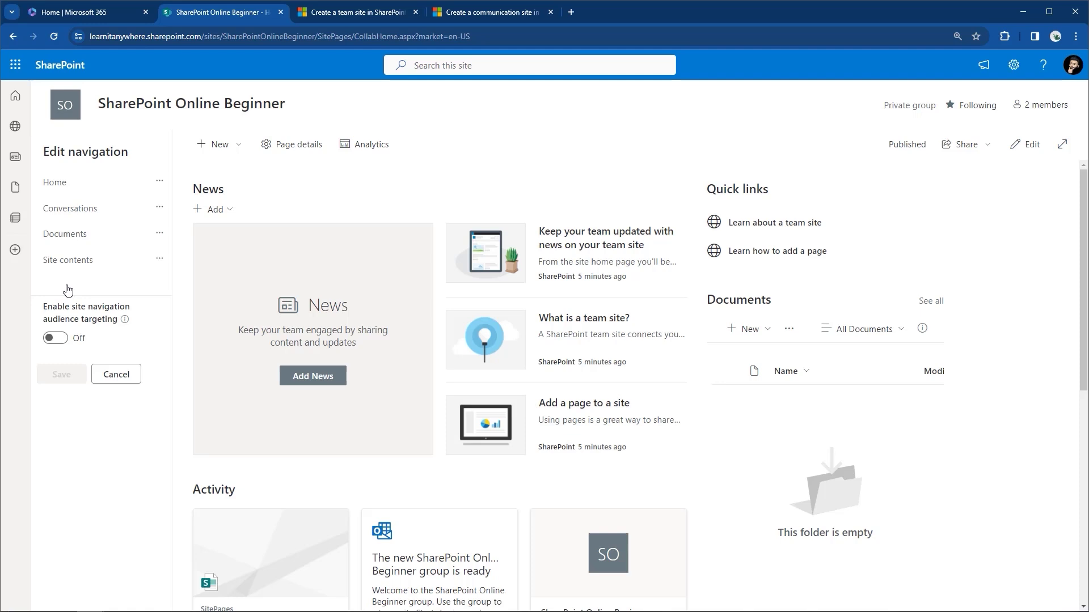
mouse_move(101, 249)
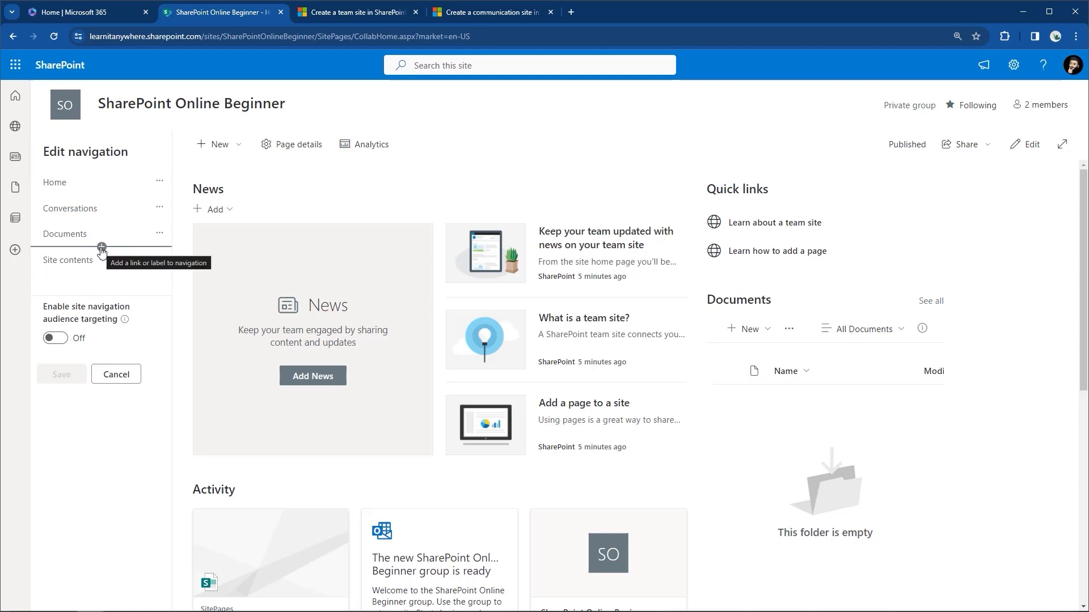
left_click(102, 248)
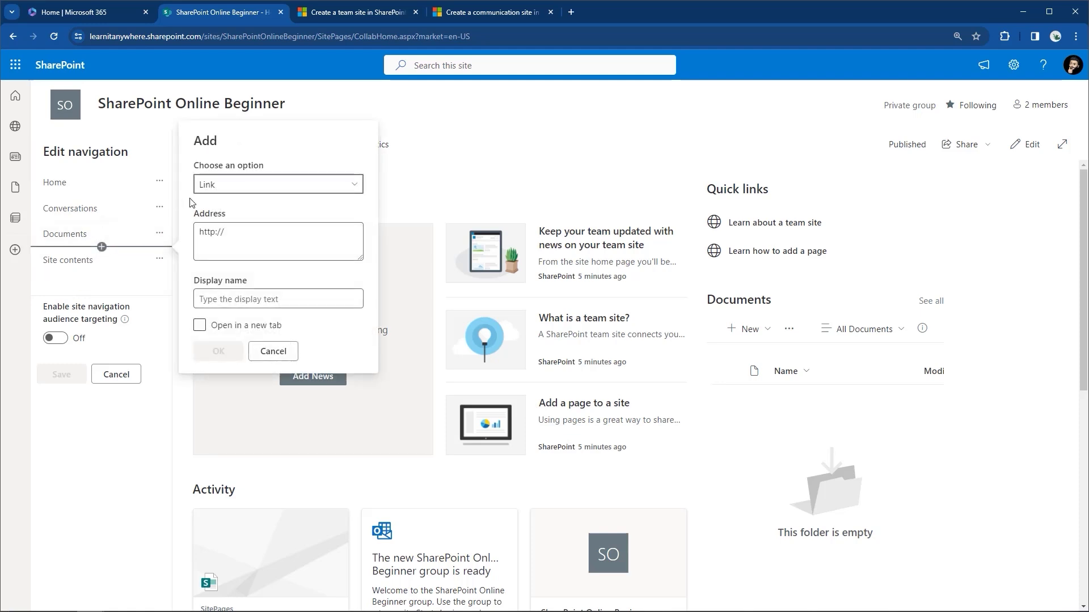
left_click(205, 192)
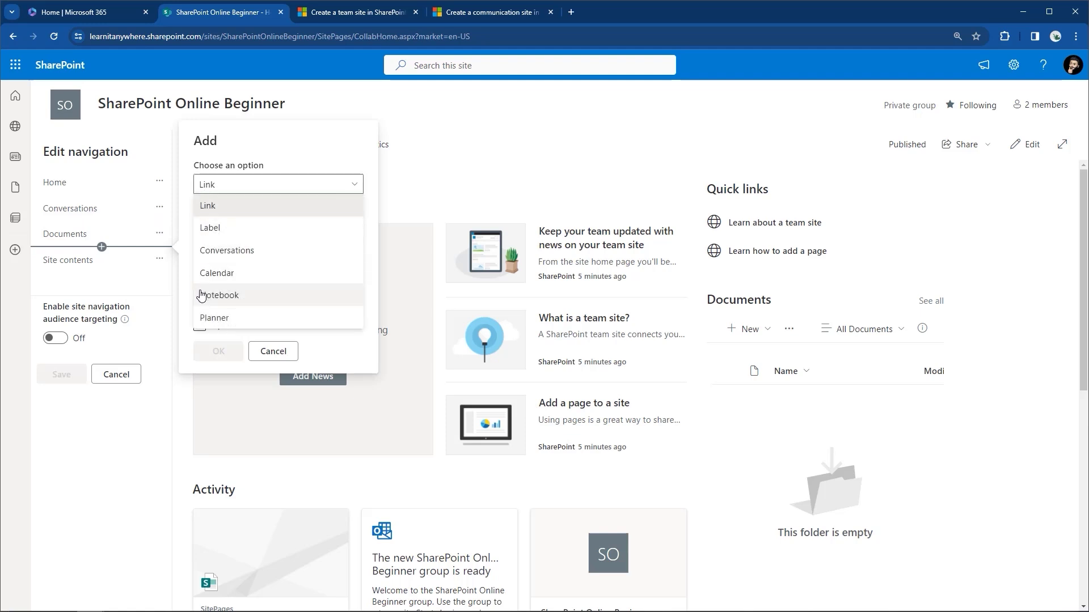
left_click(218, 295)
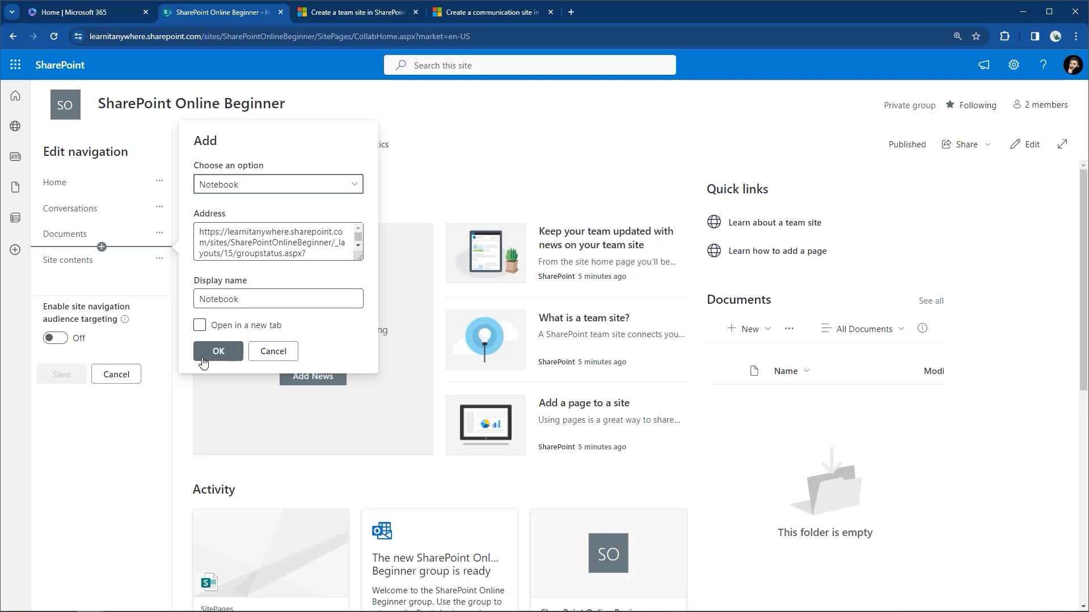
left_click(219, 352)
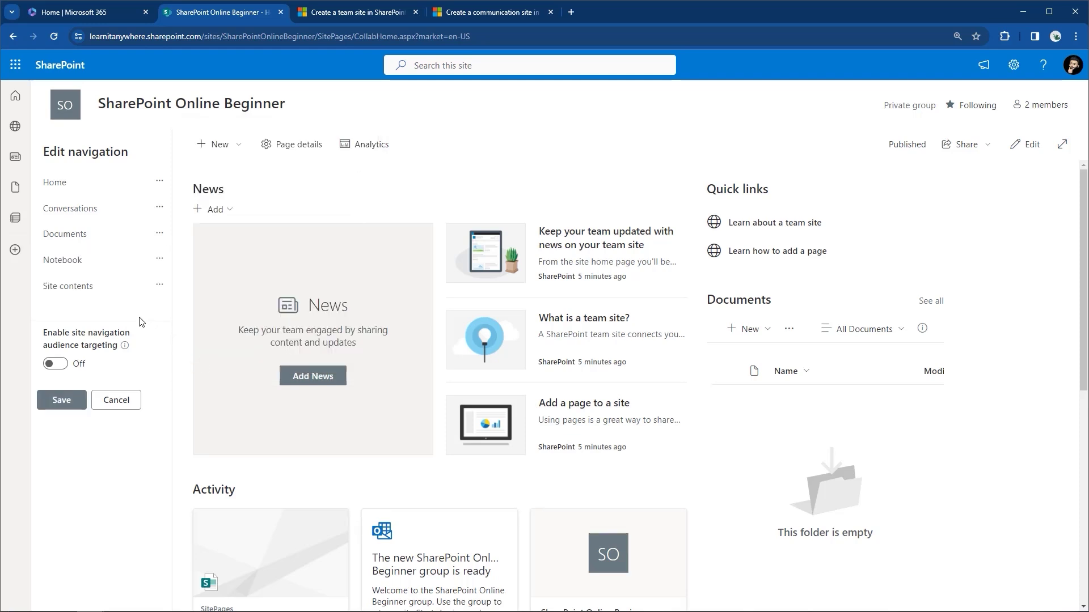
Abandon an extra link below Site contents and save the navigation with Notebook.
left_click(102, 299)
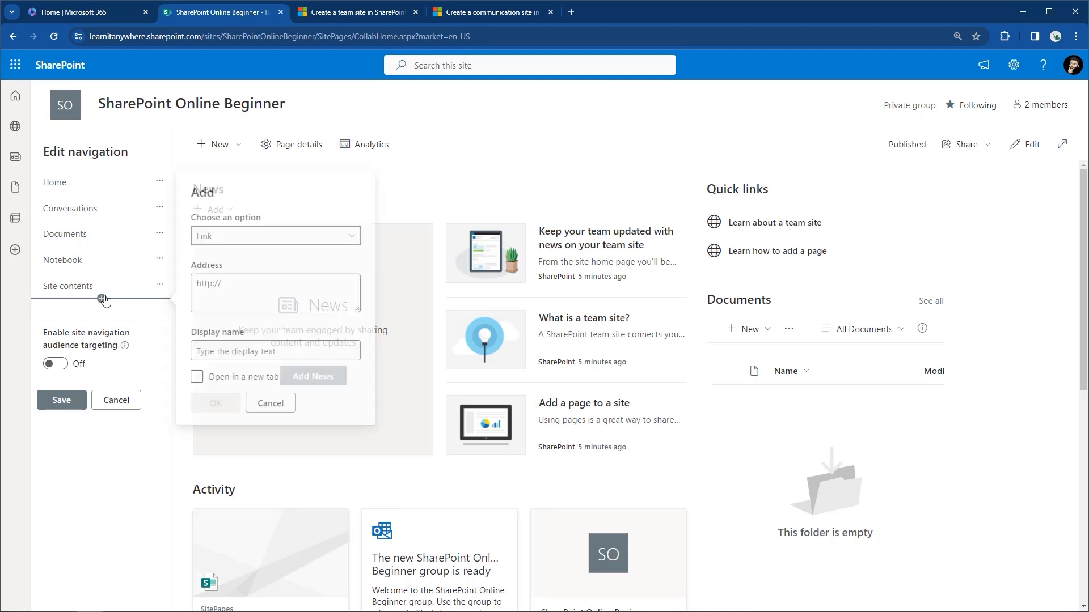
left_click(212, 242)
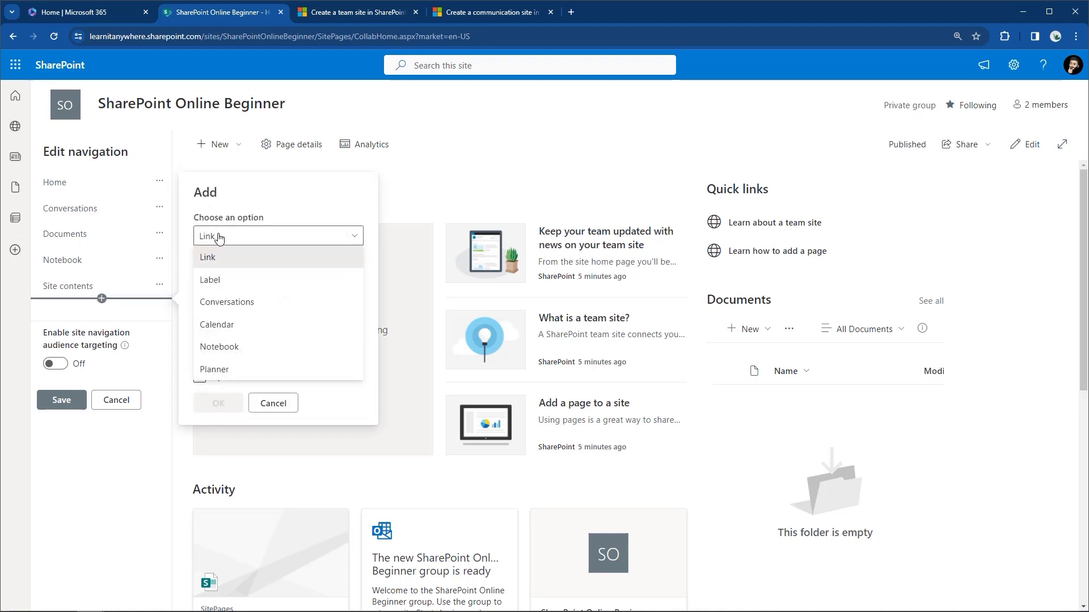
left_click(218, 239)
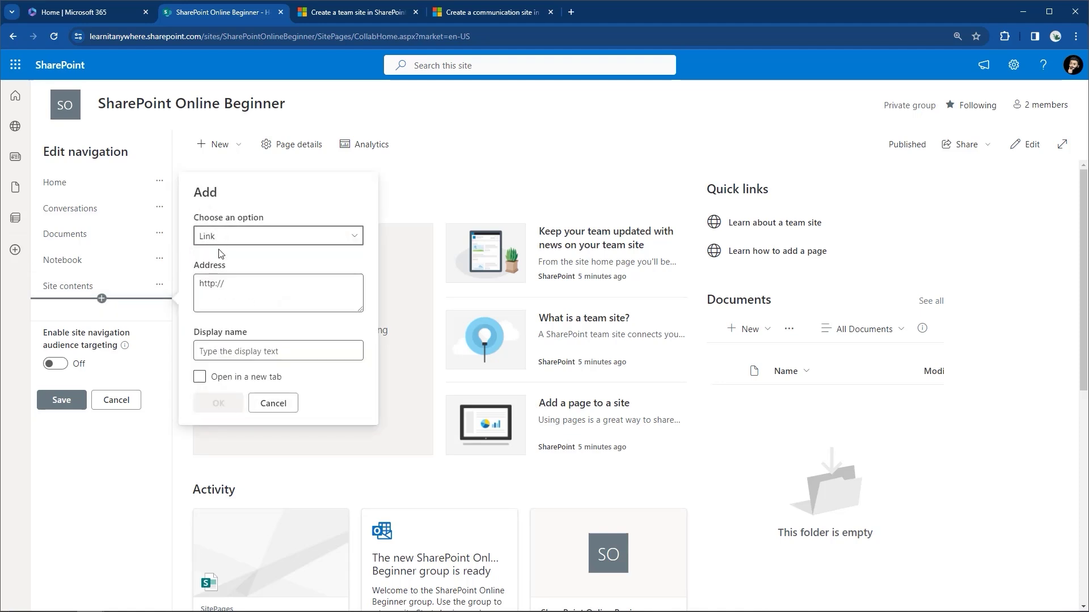
left_click(236, 357)
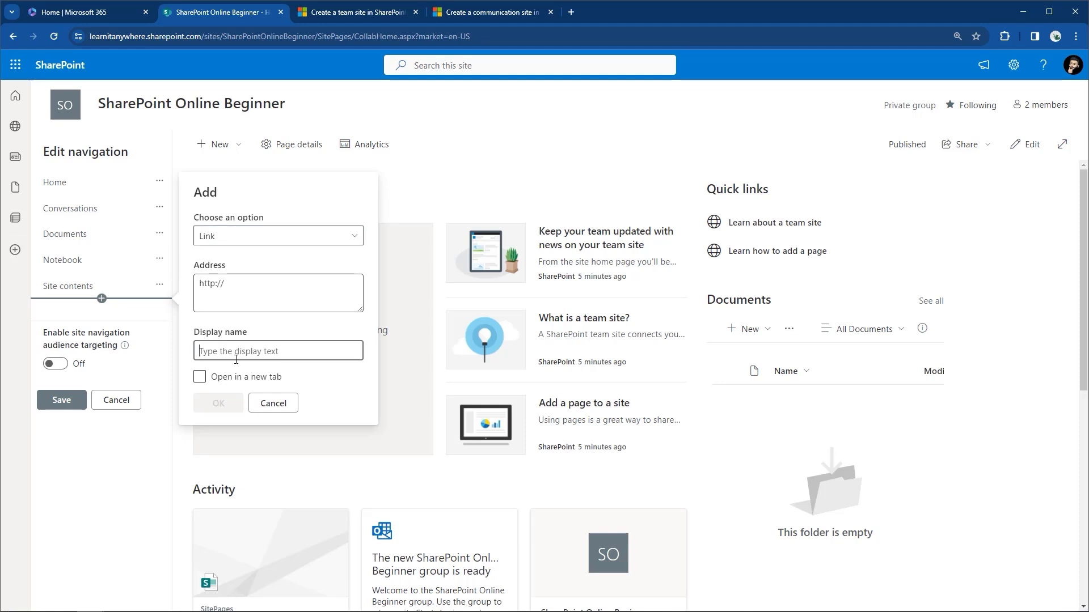
left_click(267, 402)
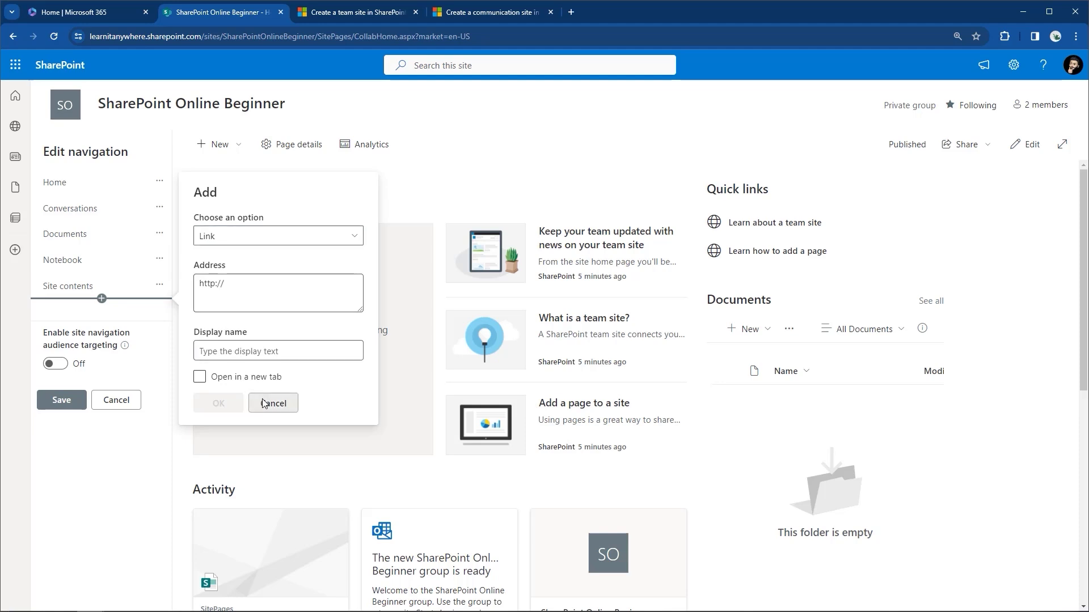
left_click(61, 402)
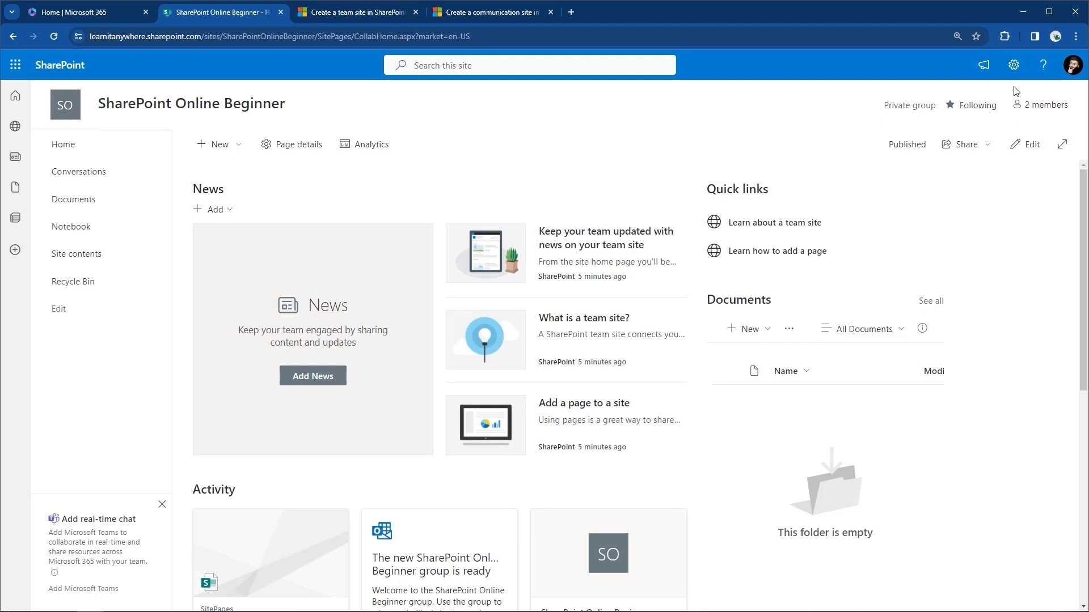
Copy the Site Pages library URL from Site contents, then return to the Home page.
left_click(1013, 67)
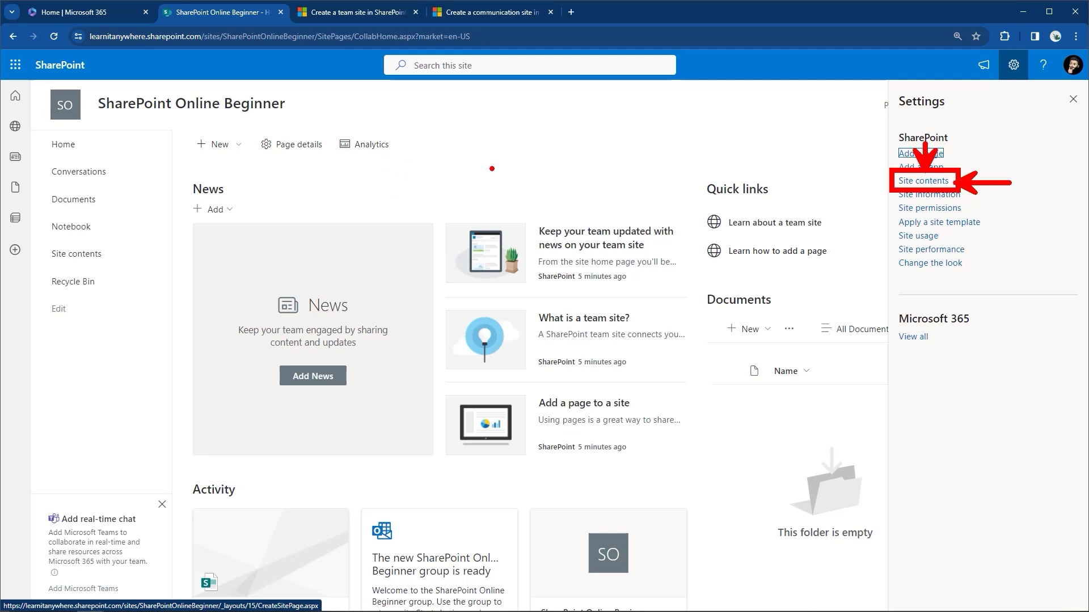
left_click(912, 181)
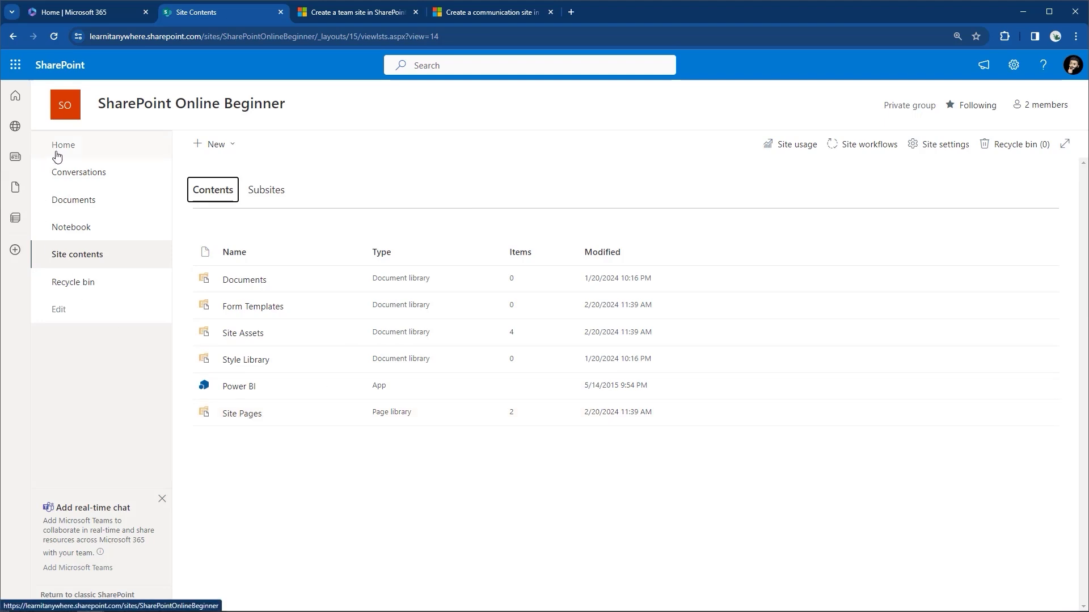
left_click(245, 416)
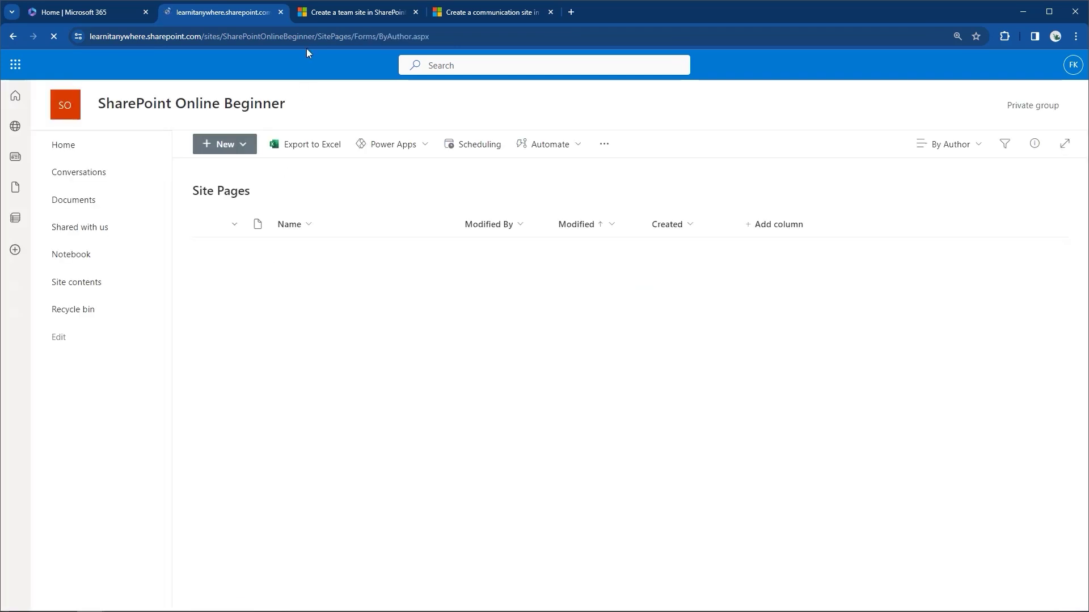
right_click(310, 34)
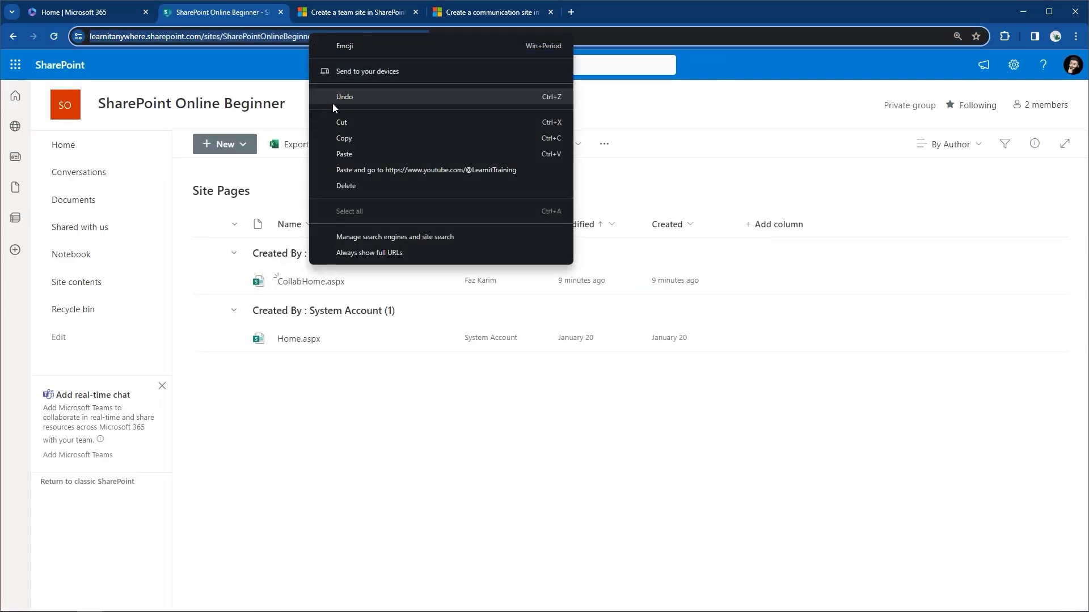
left_click(344, 138)
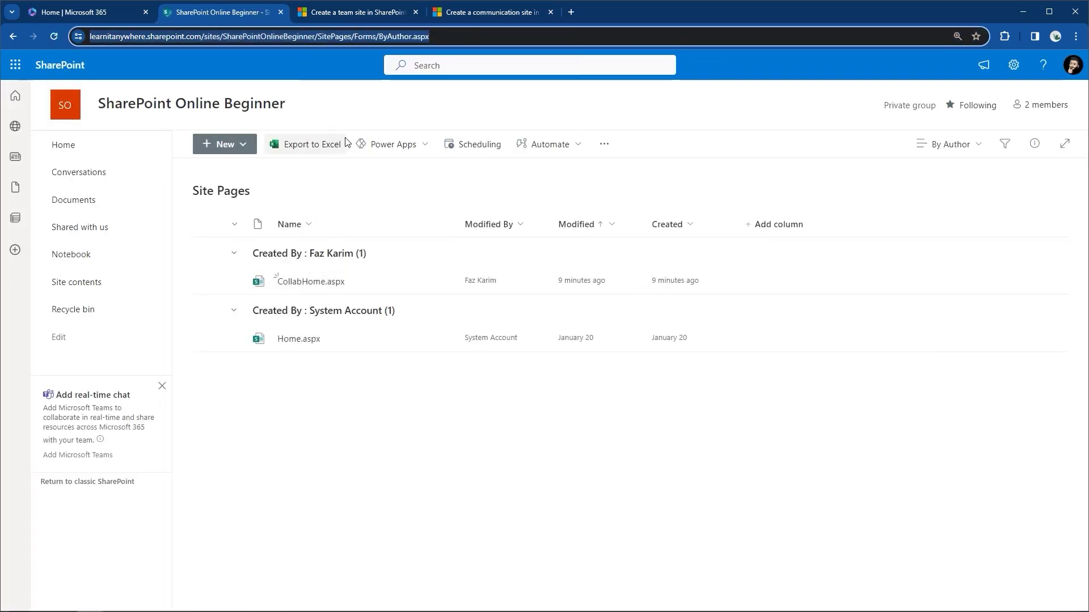
left_click(101, 157)
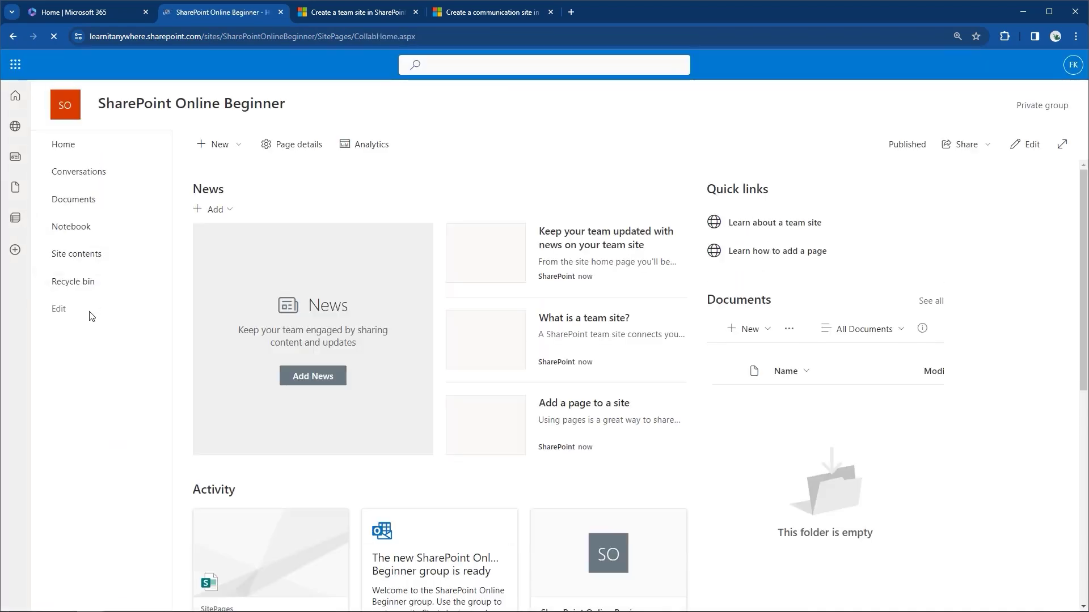
Add and save a 'Pages' link below Site contents using the copied Site Pages URL, then reopen editing.
left_click(58, 310)
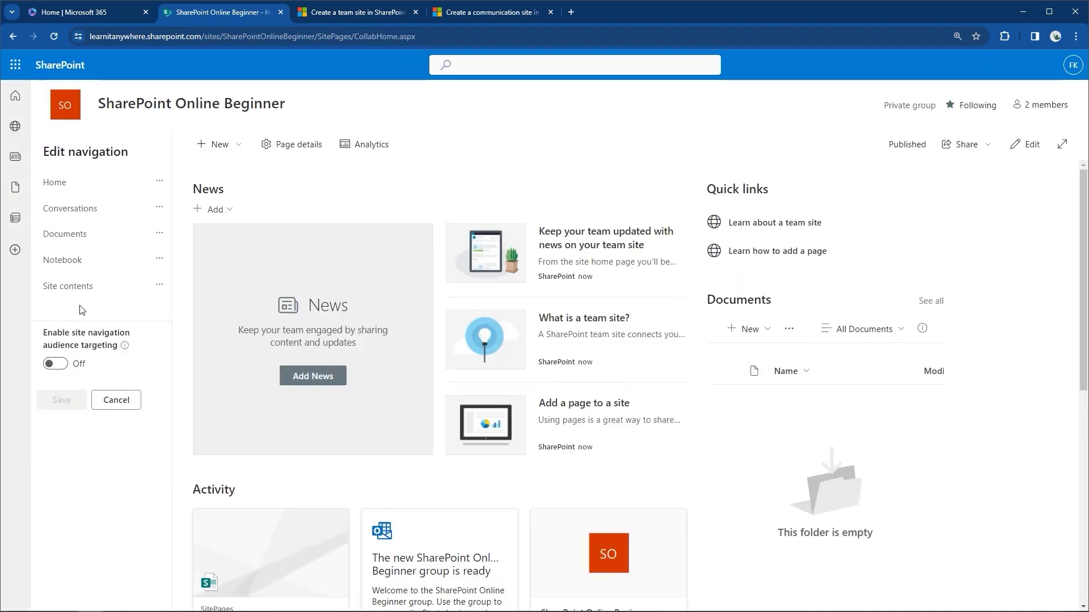
left_click(101, 299)
left_click(232, 284)
key("BackSpace")
key("BackSpace")
key("ctrl+v")
left_click(227, 354)
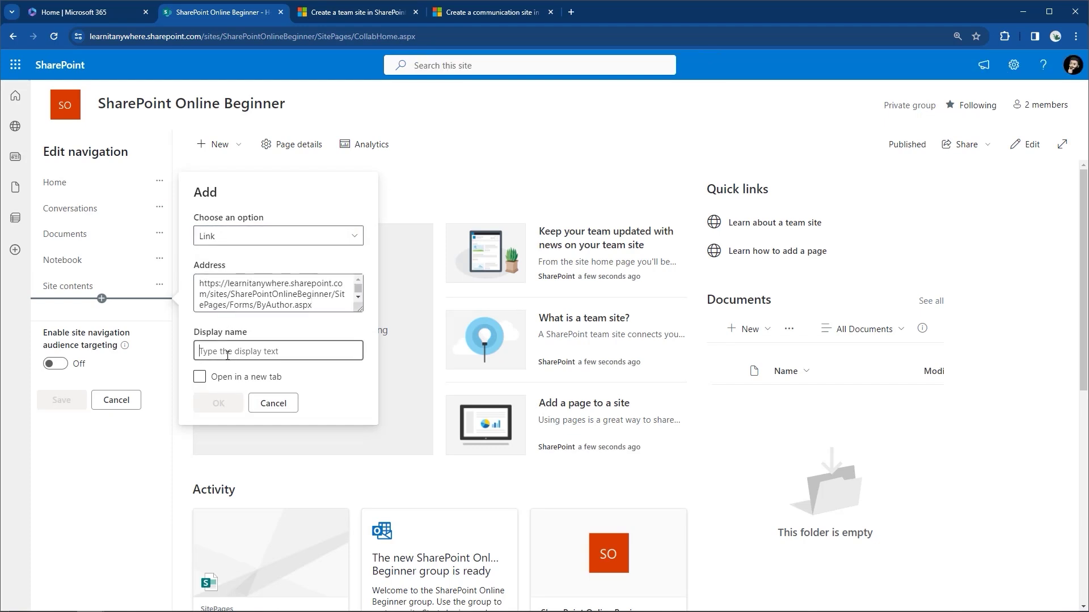
type("Pages")
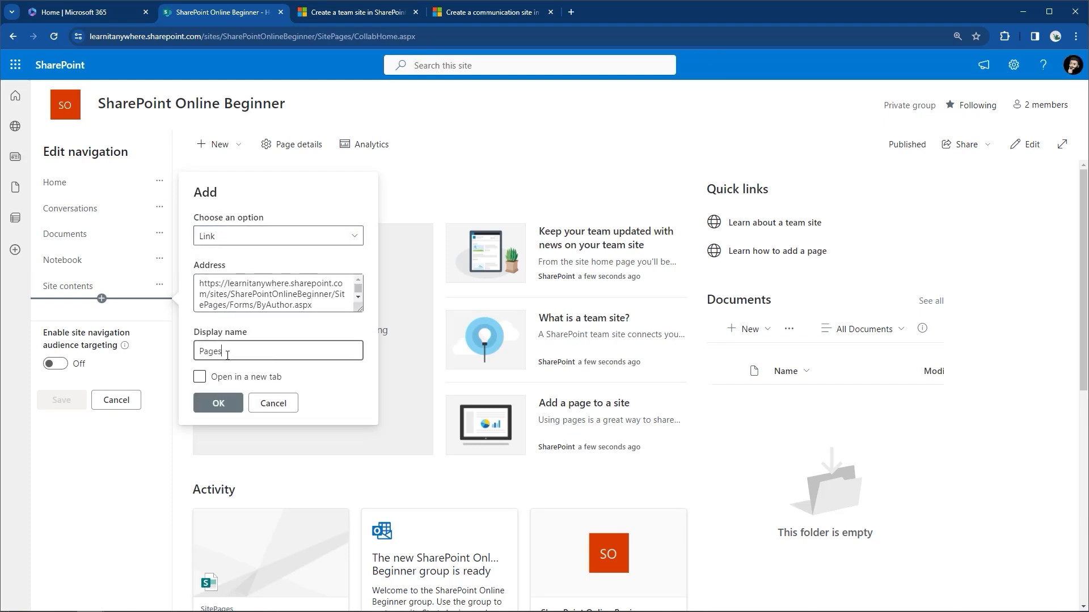
left_click(222, 393)
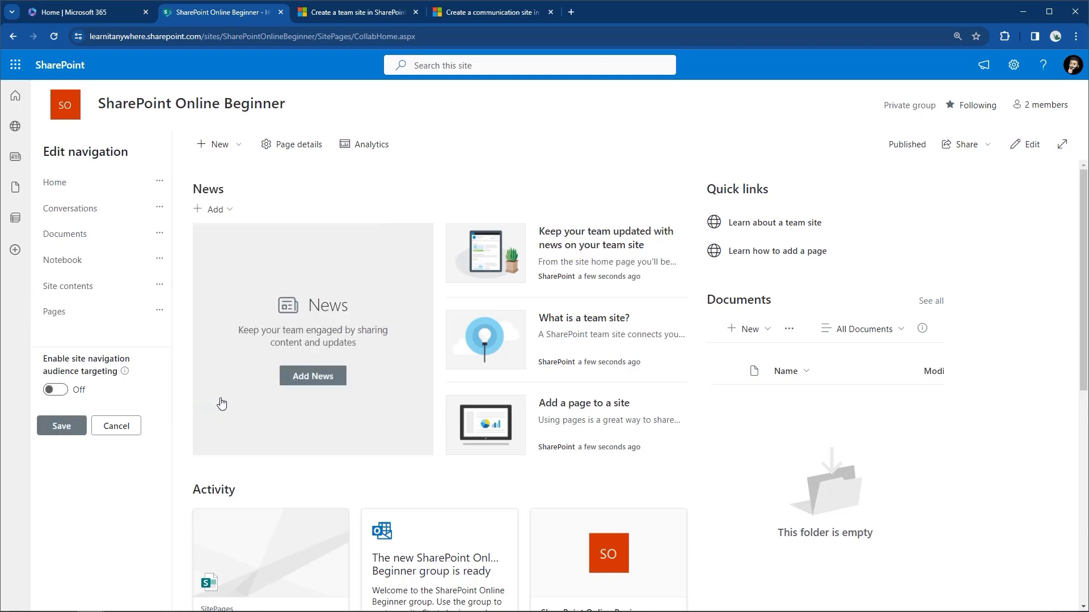
left_click(60, 426)
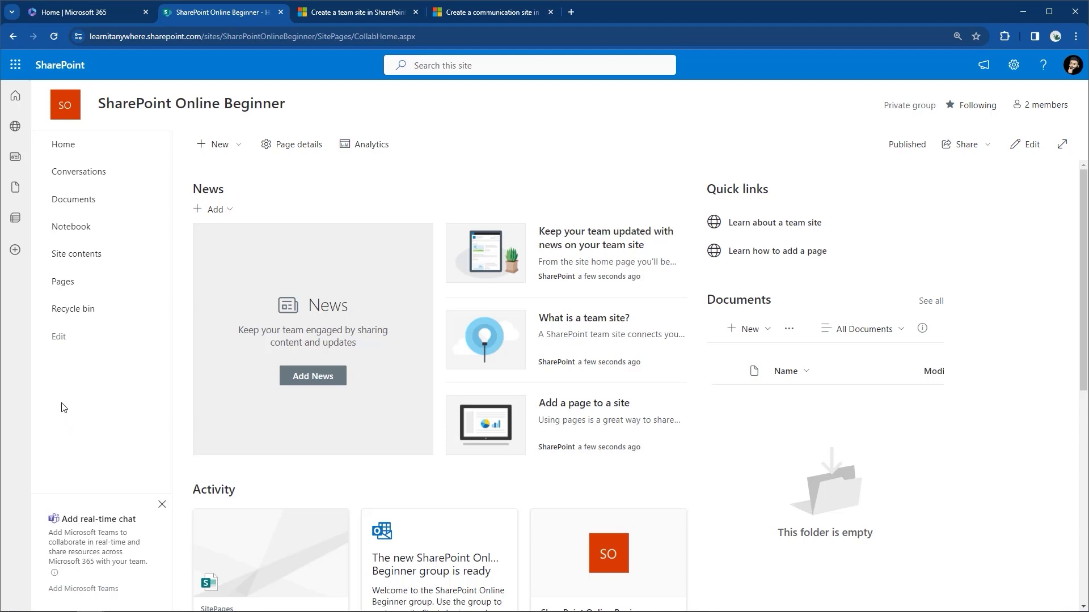
left_click(59, 337)
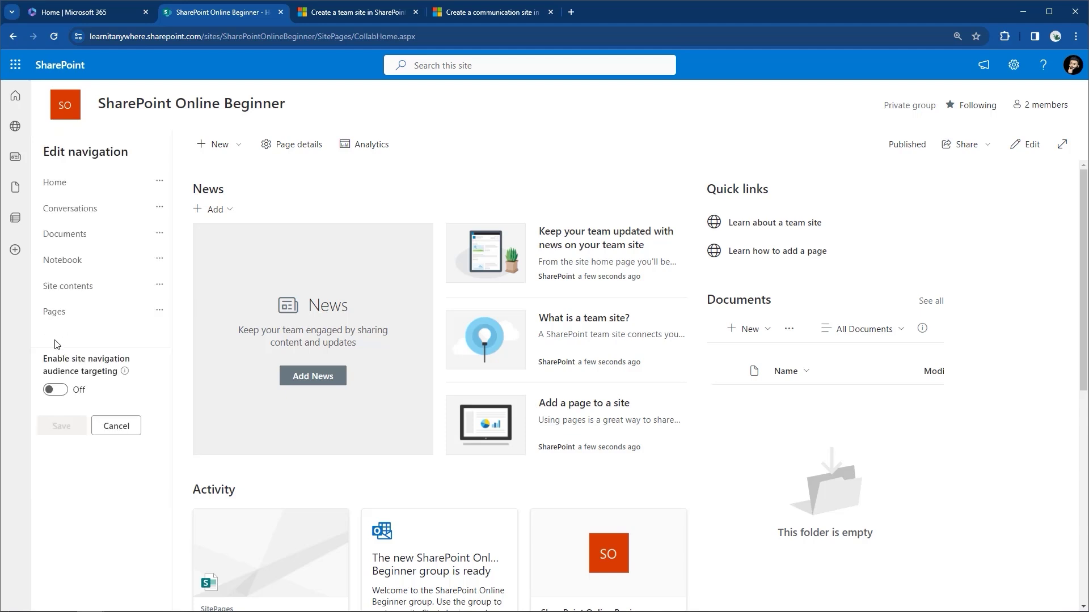
Add a 'Useful Links' label and move it to the top of the navigation.
left_click(101, 325)
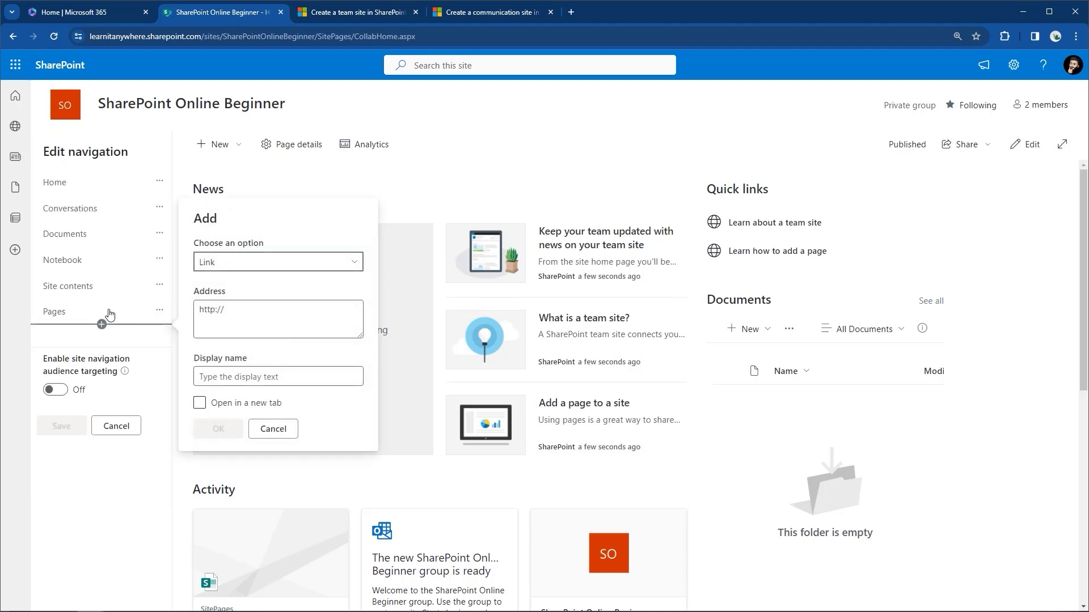
left_click(199, 267)
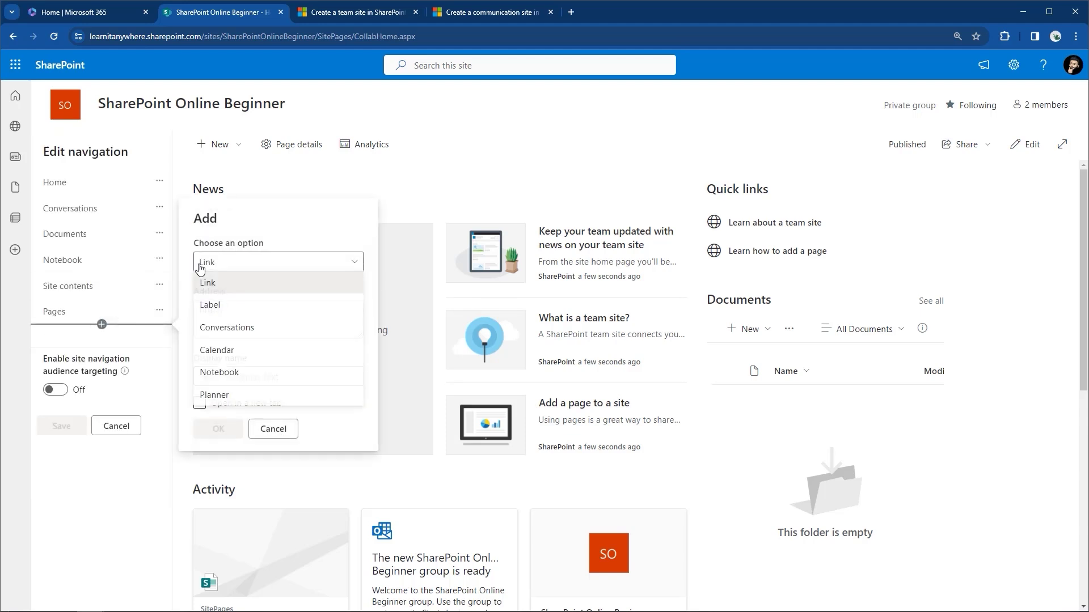
left_click(211, 306)
left_click(225, 377)
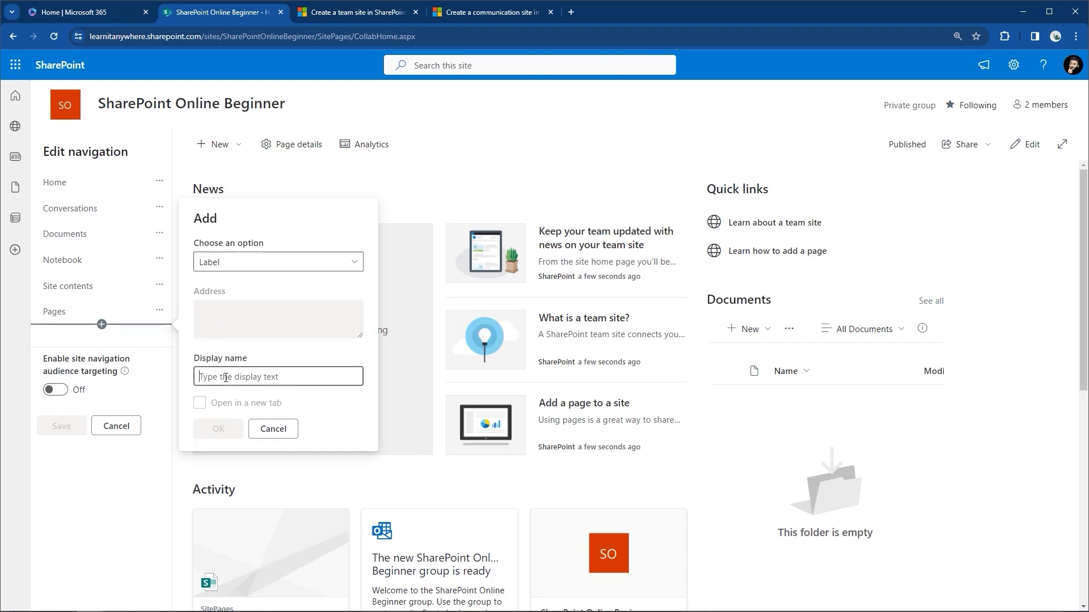
type("Useful Links")
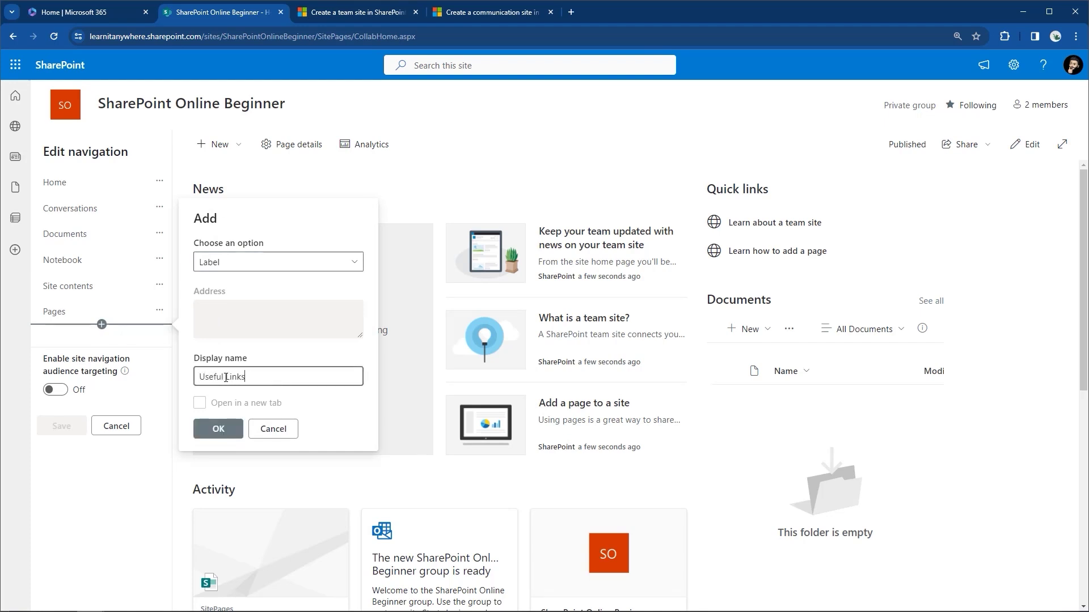
left_click(219, 429)
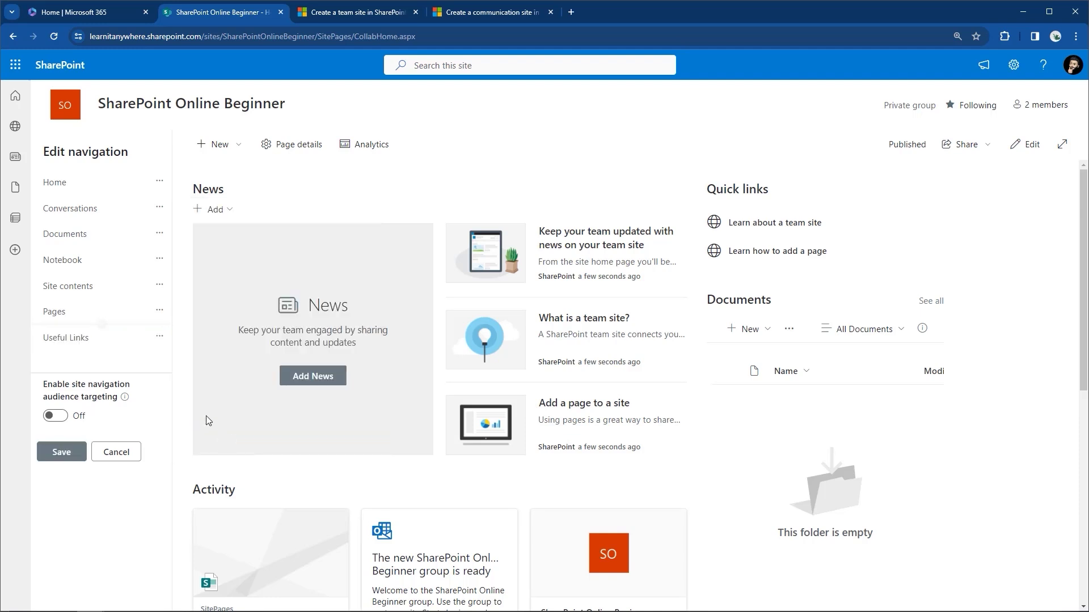
left_click_drag(83, 339, 81, 175)
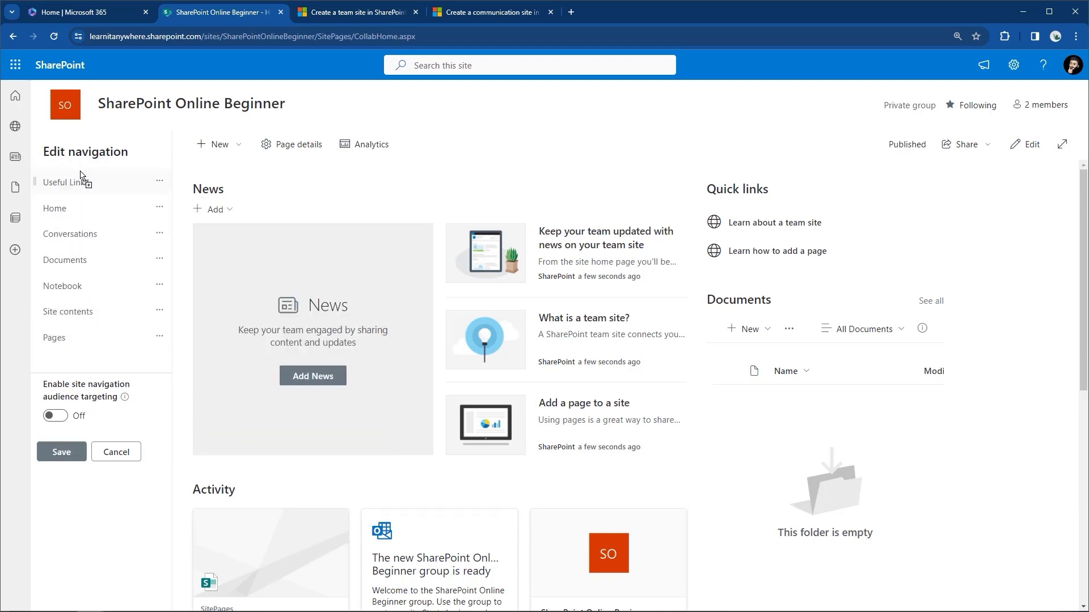
Make Home, Conversations, Documents, Notebook, Site contents and Pages sub links, then save.
left_click(159, 207)
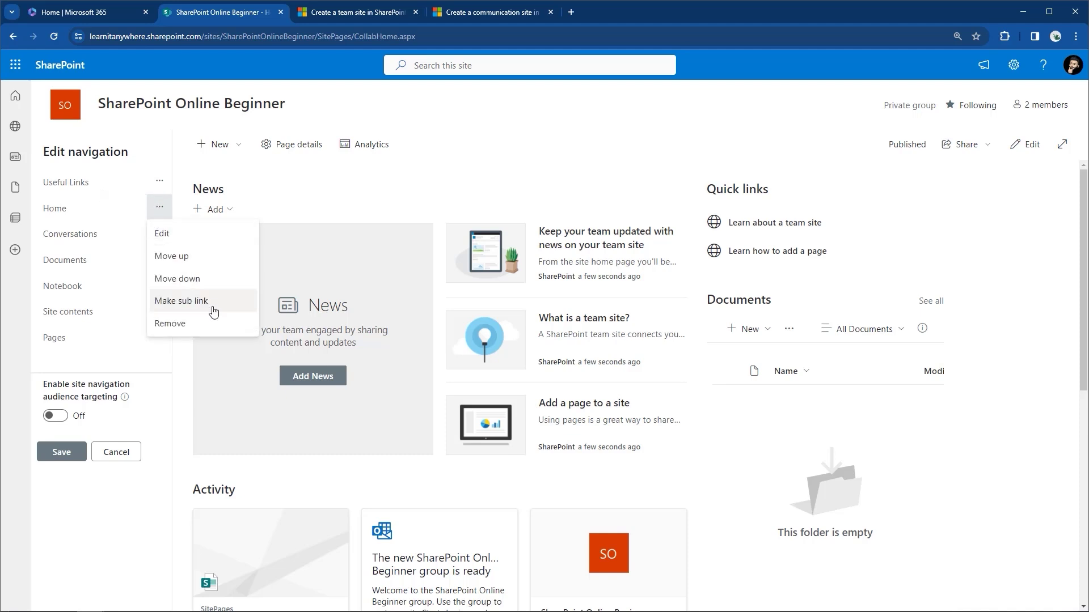
left_click(212, 311)
left_click(159, 232)
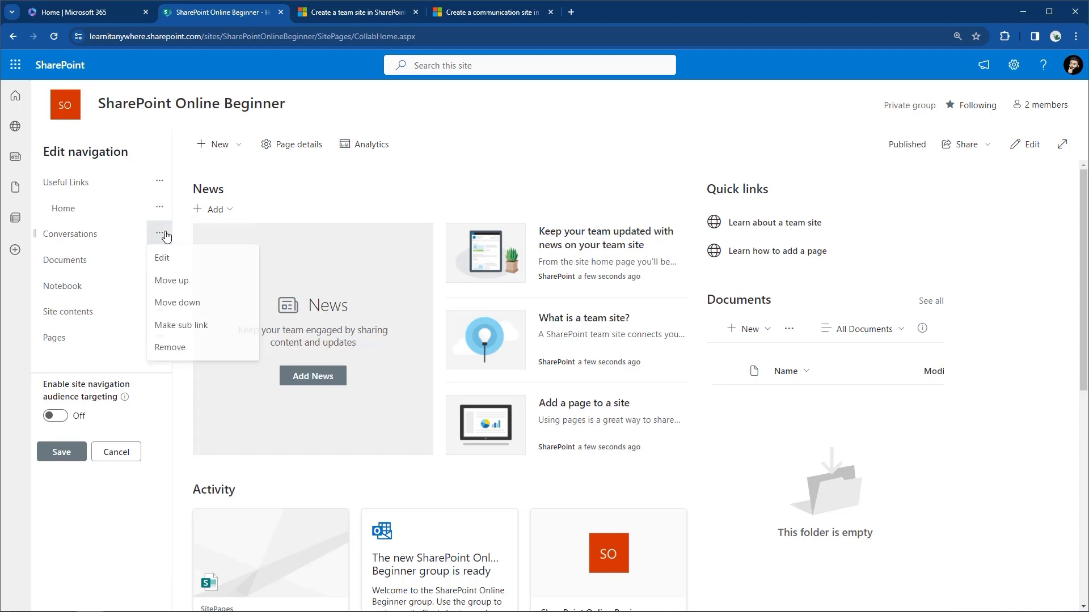
left_click(184, 327)
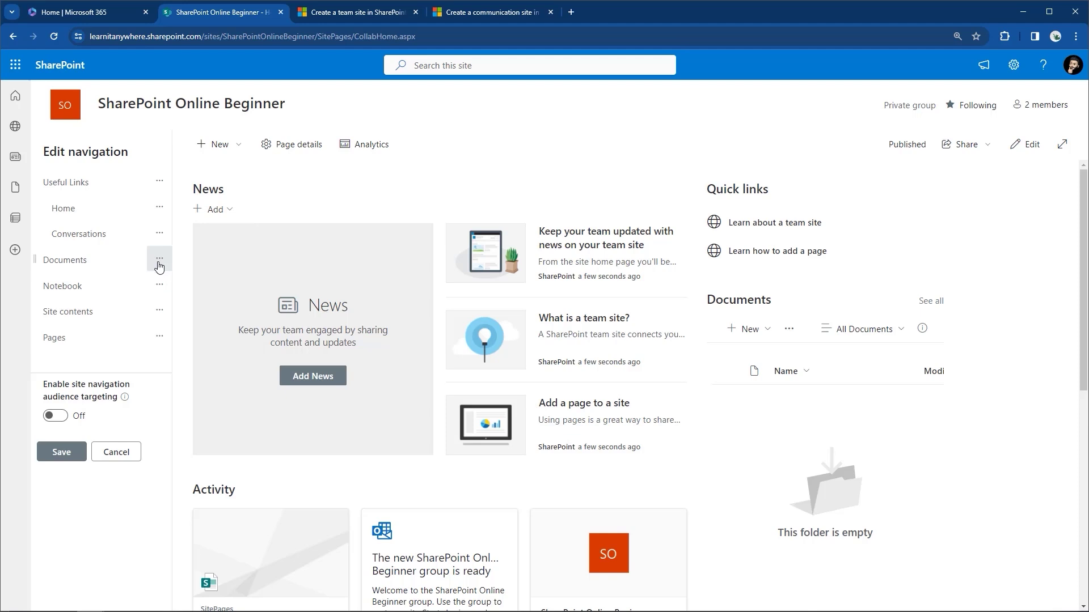
left_click(159, 259)
left_click(198, 352)
left_click(159, 284)
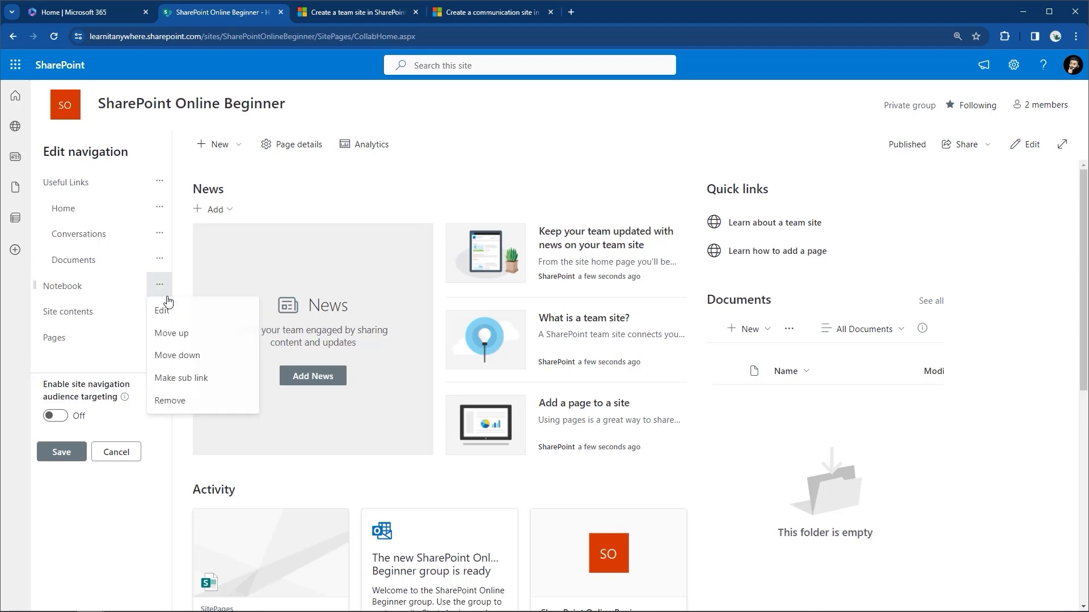
left_click(204, 380)
left_click(159, 310)
left_click(207, 404)
left_click(159, 337)
left_click(204, 408)
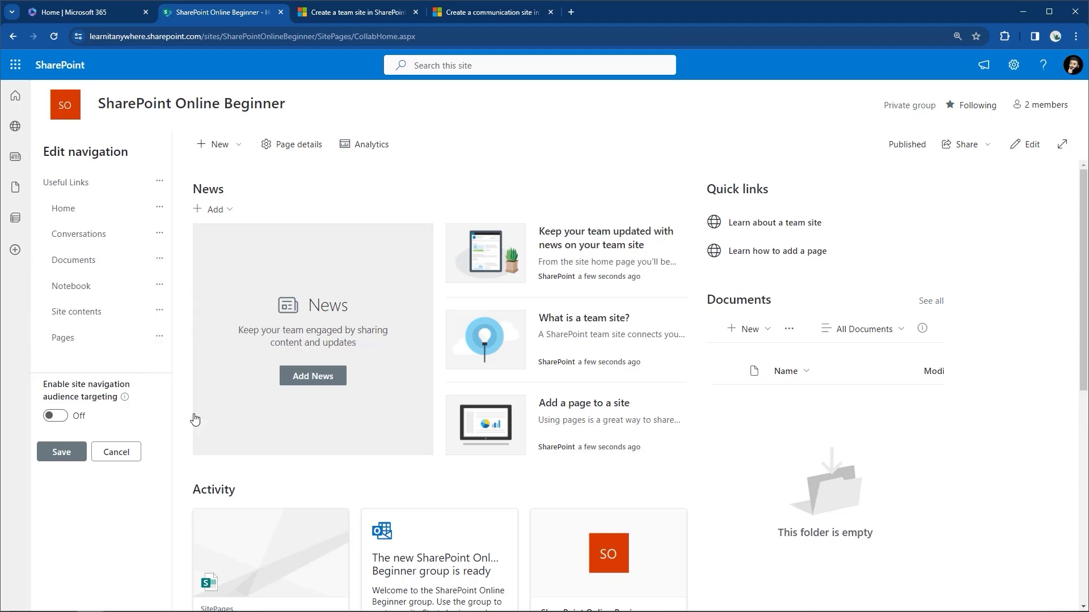
left_click(74, 457)
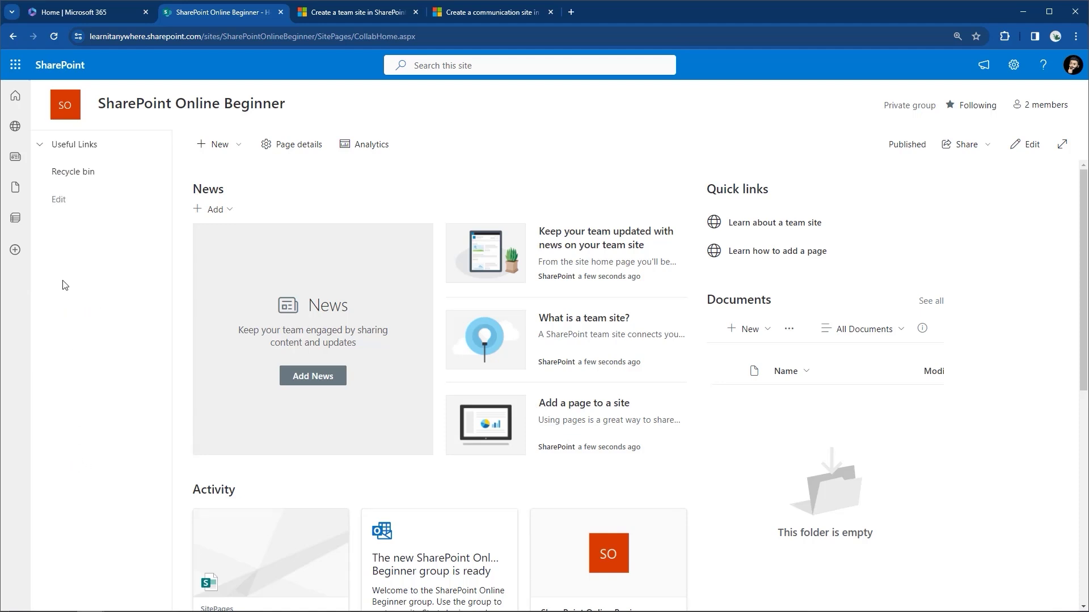
left_click(39, 147)
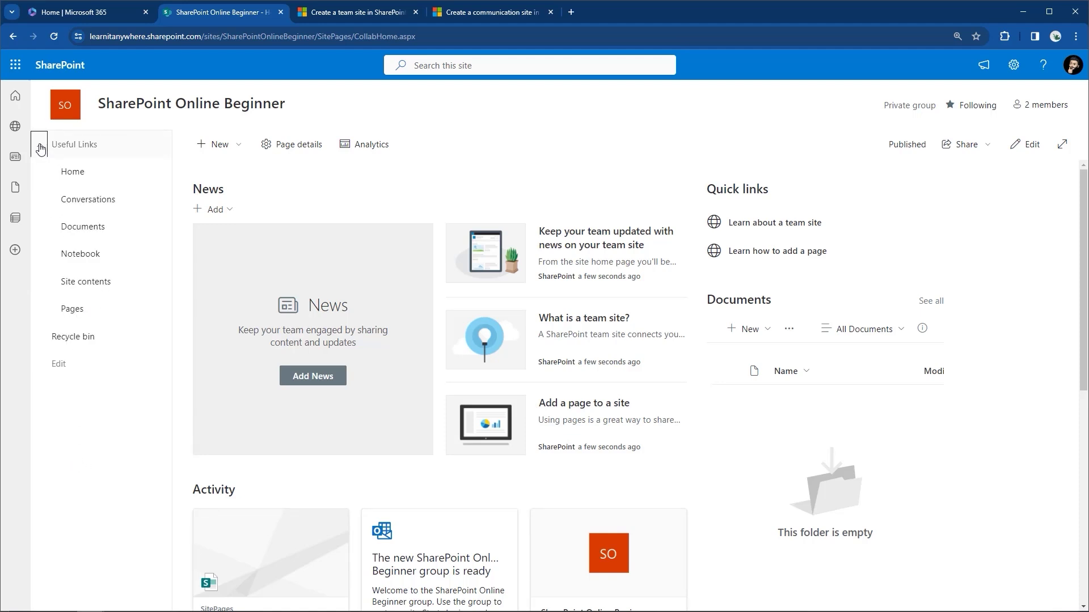
left_click(39, 146)
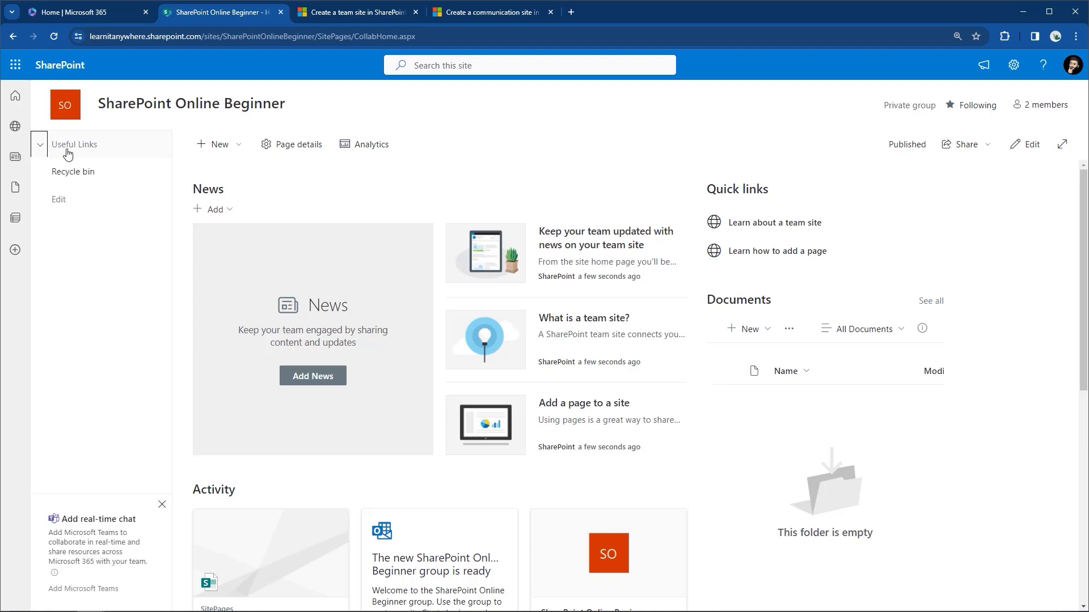
left_click(40, 148)
left_click(41, 147)
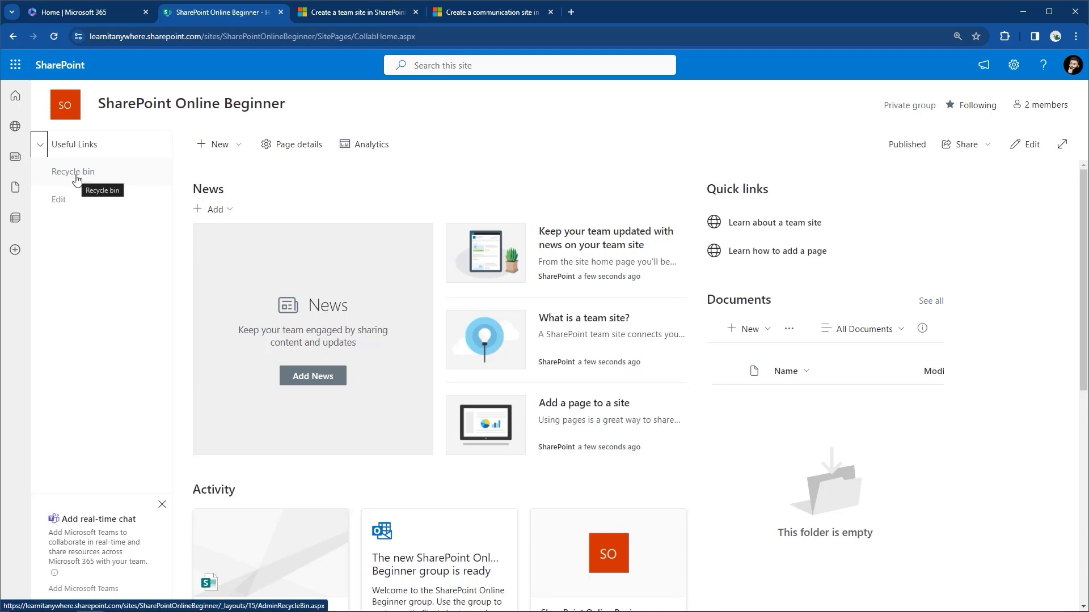
left_click(53, 202)
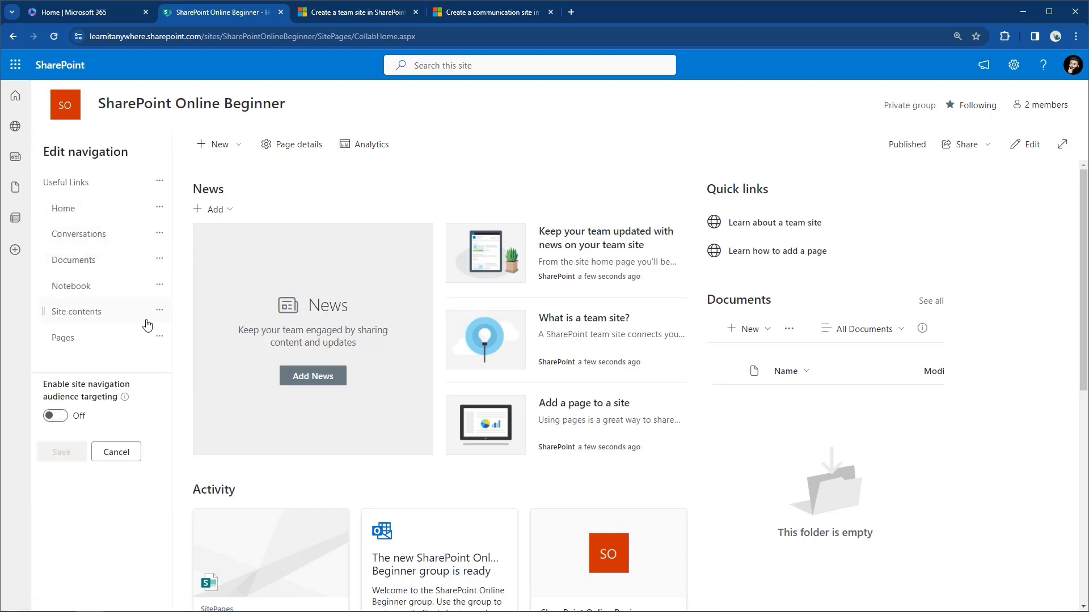
mouse_move(122, 355)
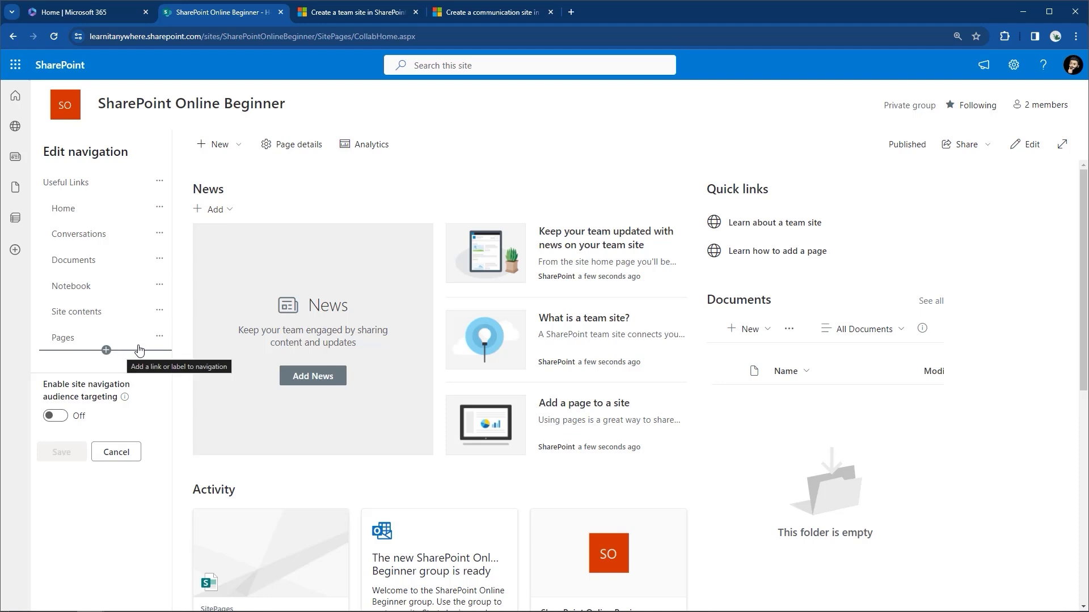
left_click(110, 453)
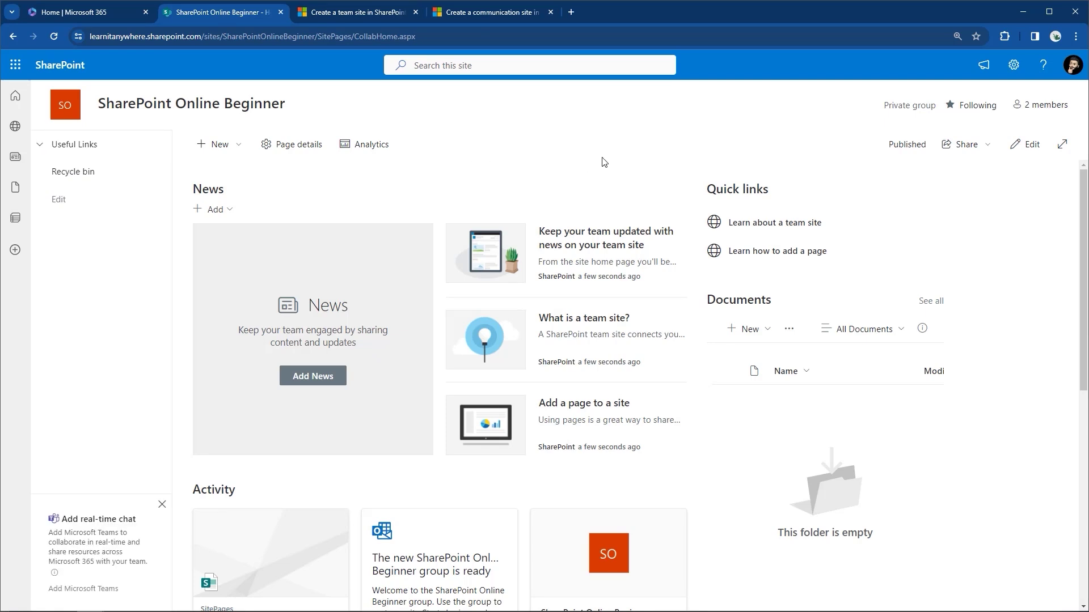
key("ctrl+minus")
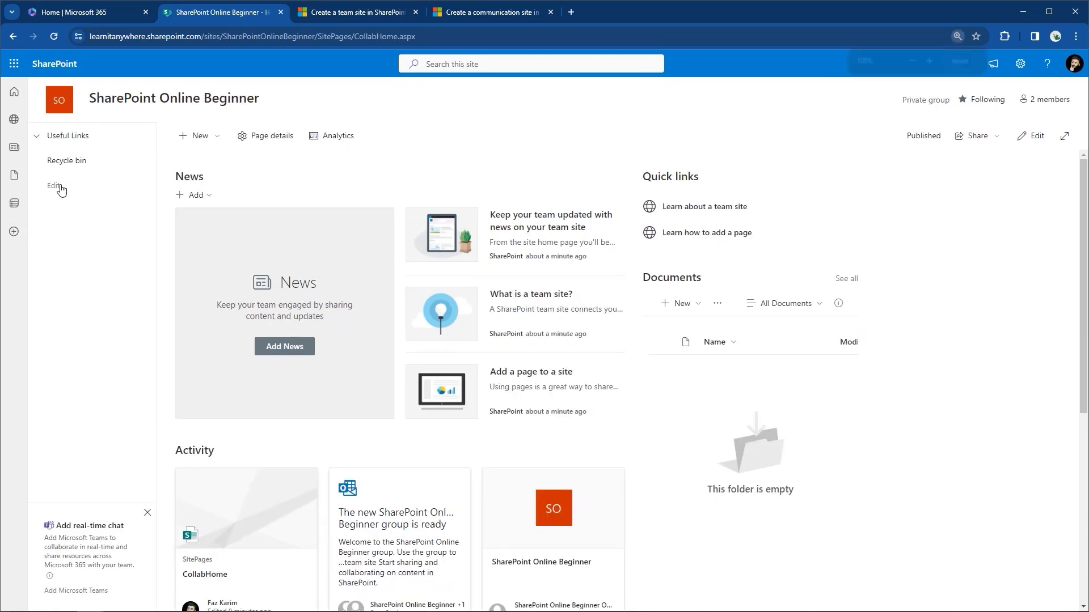
left_click(54, 185)
Promote Home, Conversations, Documents and Notebook back to top-level links.
left_click(145, 193)
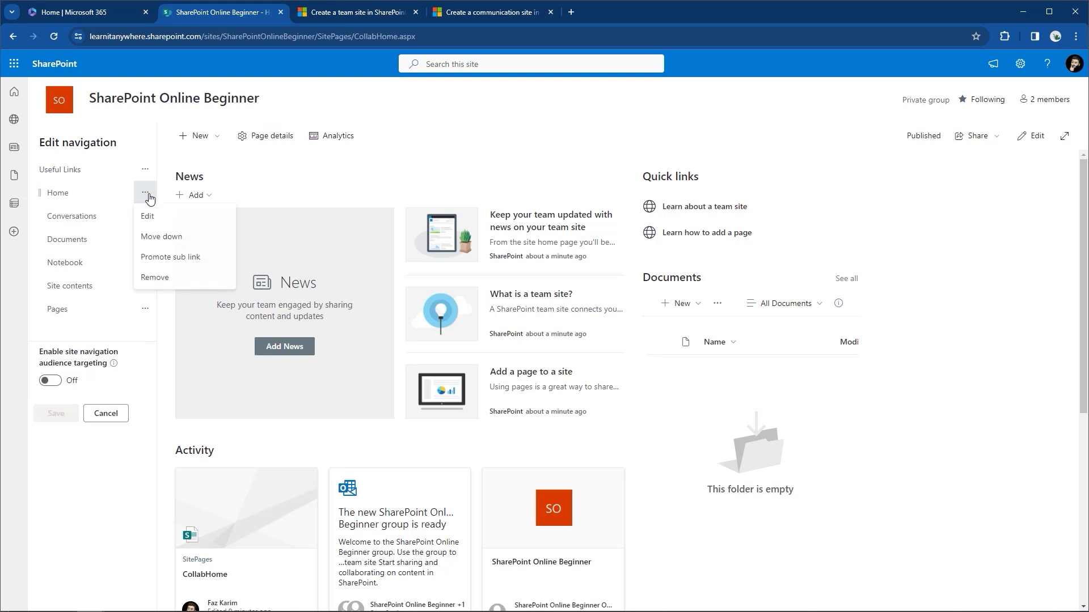
left_click(154, 256)
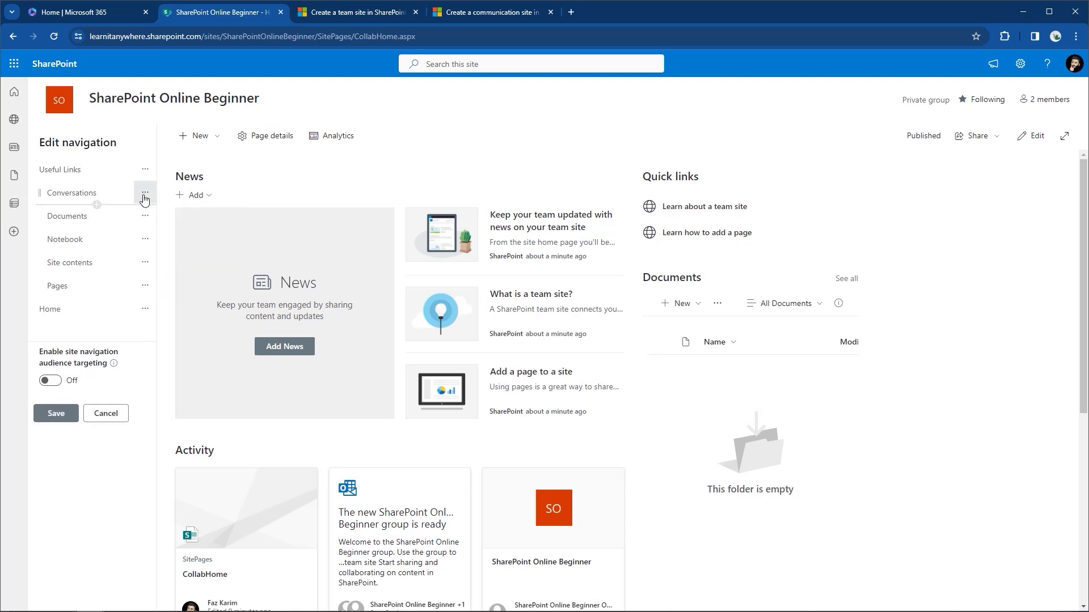
left_click(145, 193)
left_click(154, 254)
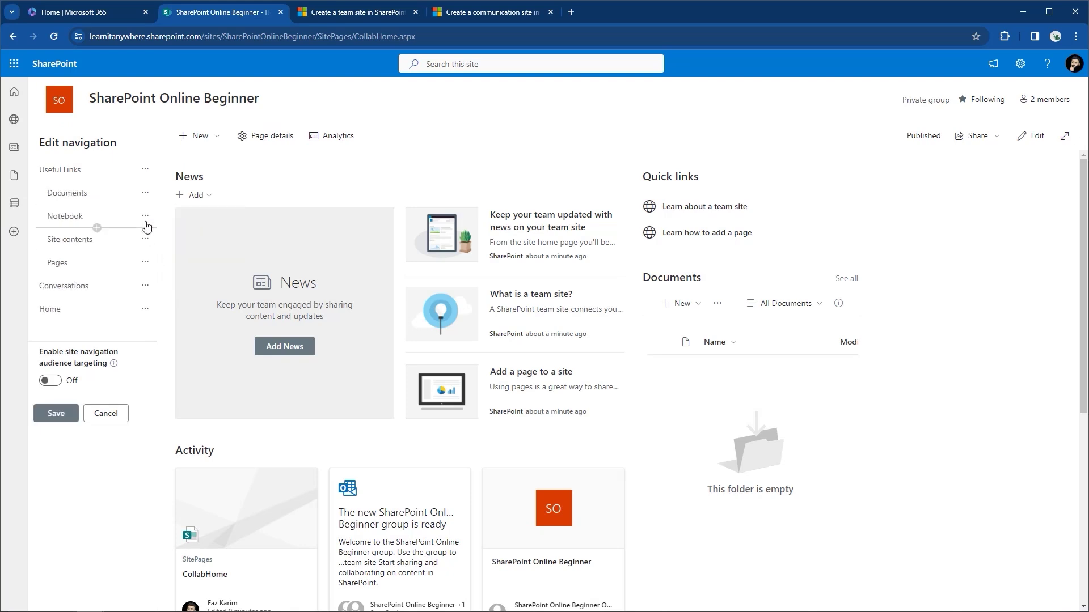
left_click(145, 192)
left_click(154, 256)
left_click(145, 193)
left_click(152, 255)
Promote Pages and Site contents to top-level links and save the navigation.
left_click(145, 207)
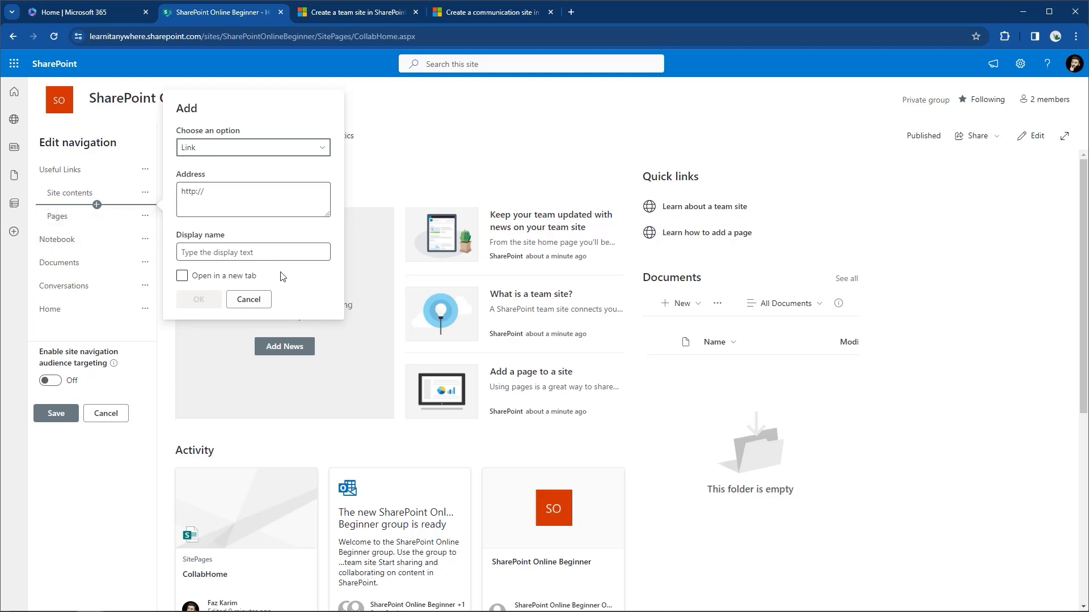
left_click(248, 299)
left_click(145, 216)
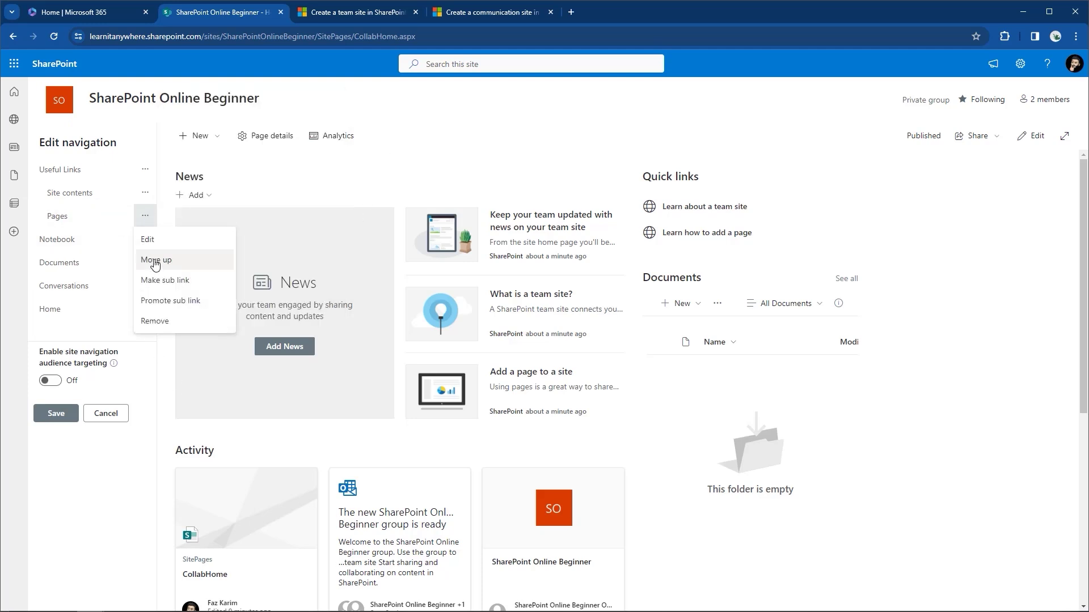
left_click(155, 300)
left_click(146, 193)
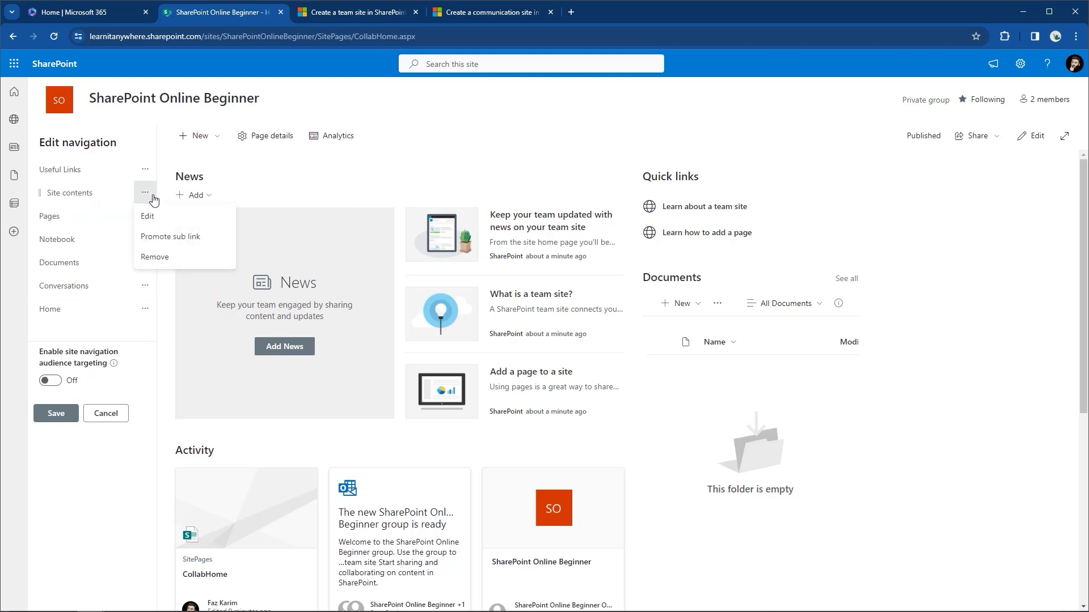
left_click(164, 236)
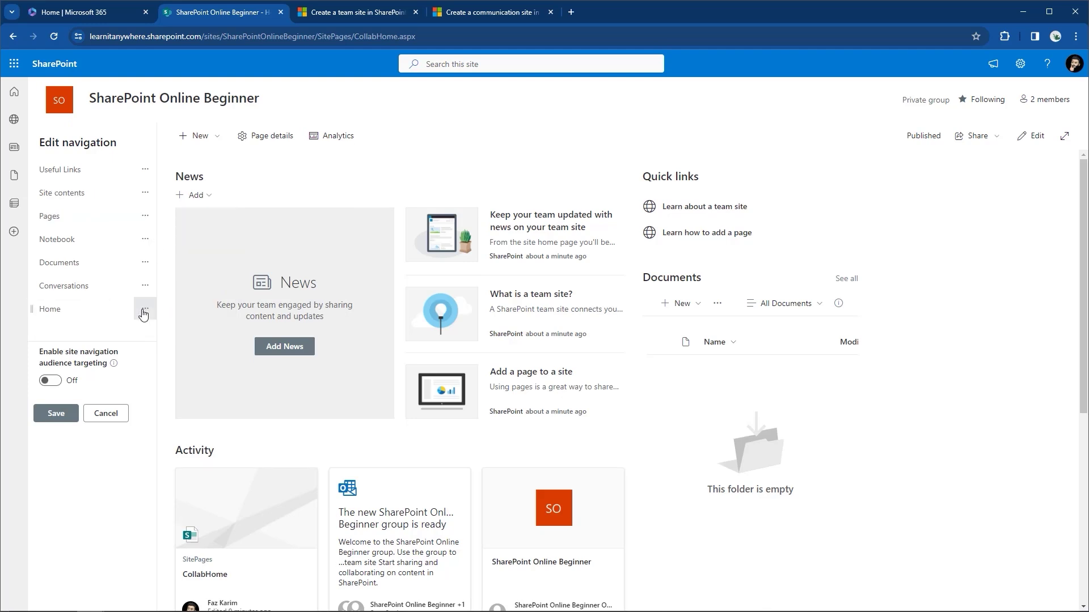
left_click(55, 414)
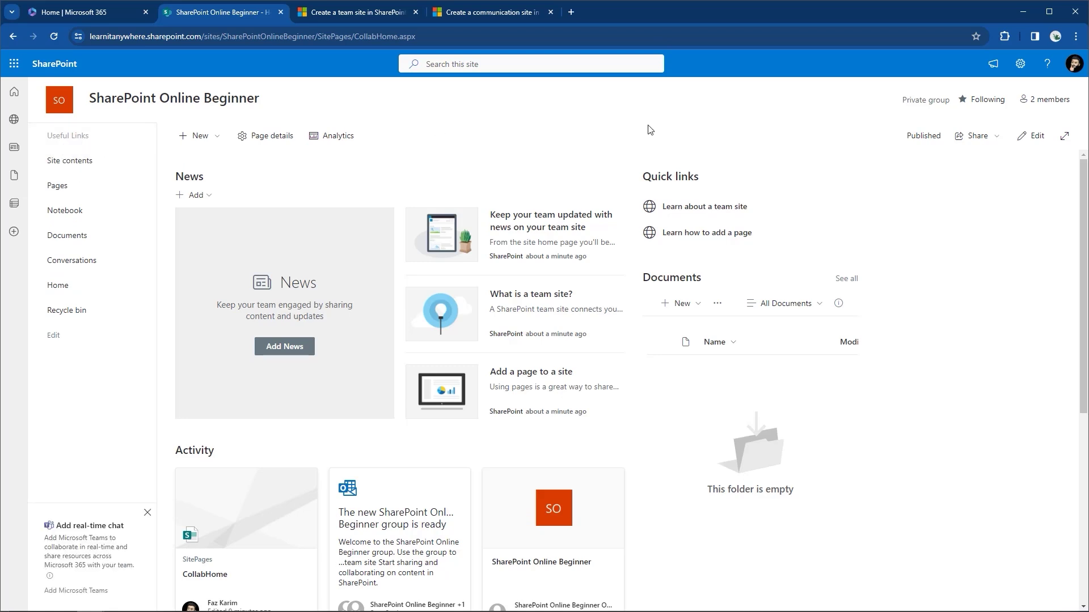
Open the site Settings gear panel from the SharePoint header.
left_click(1020, 64)
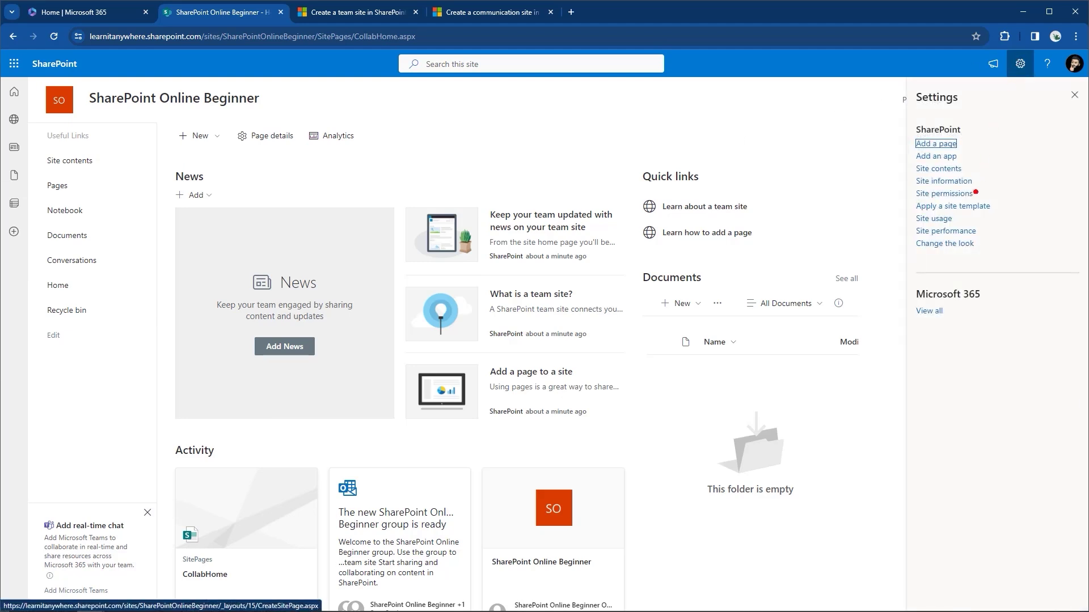
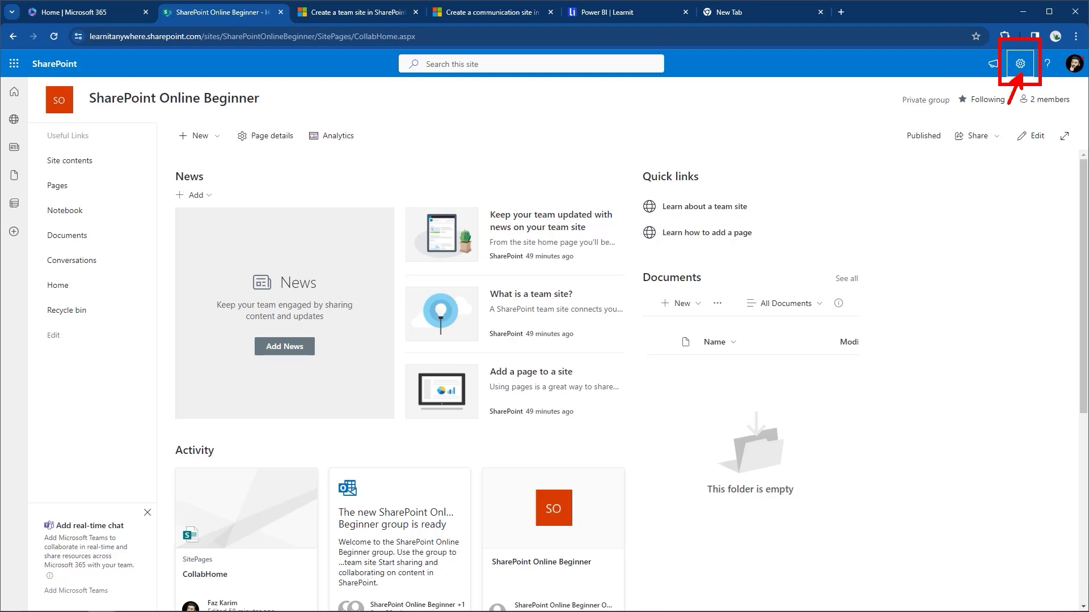
Open the Site contents page from the Settings gear to list the site's libraries.
left_click(1021, 66)
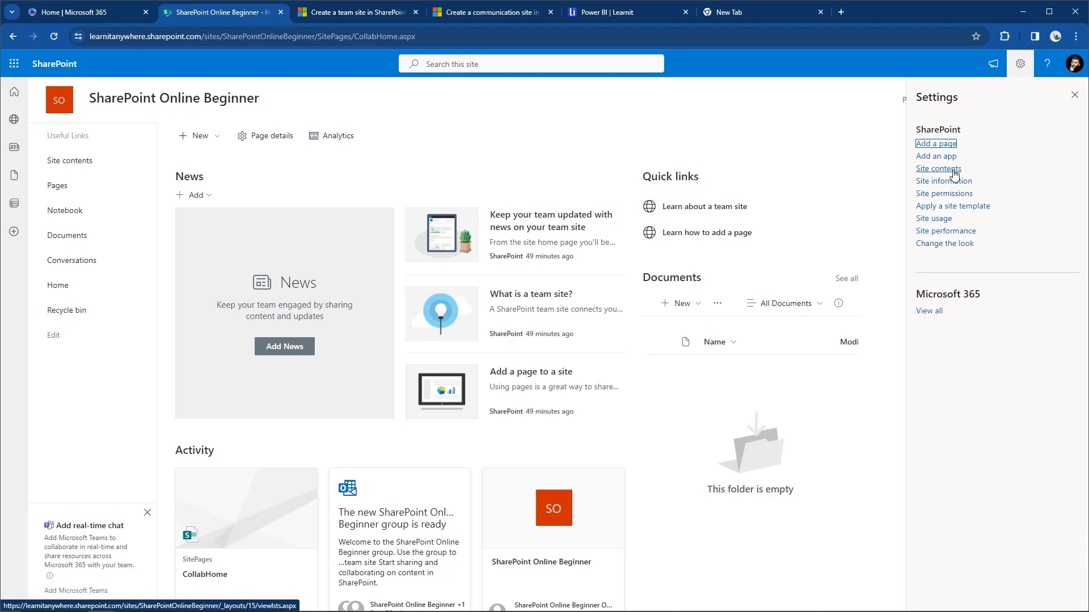
left_click(929, 169)
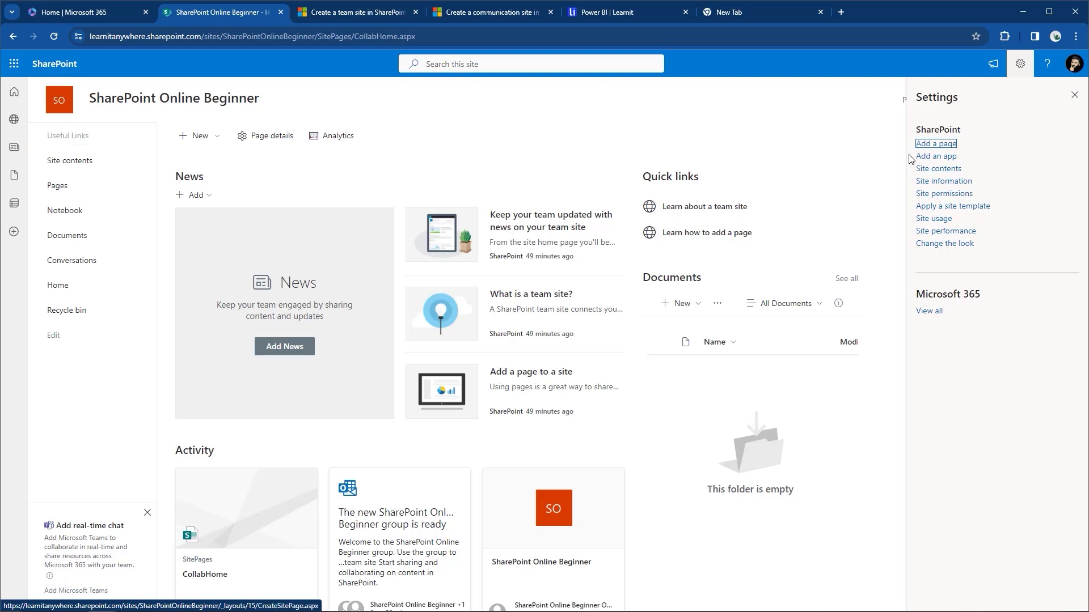
left_click(936, 169)
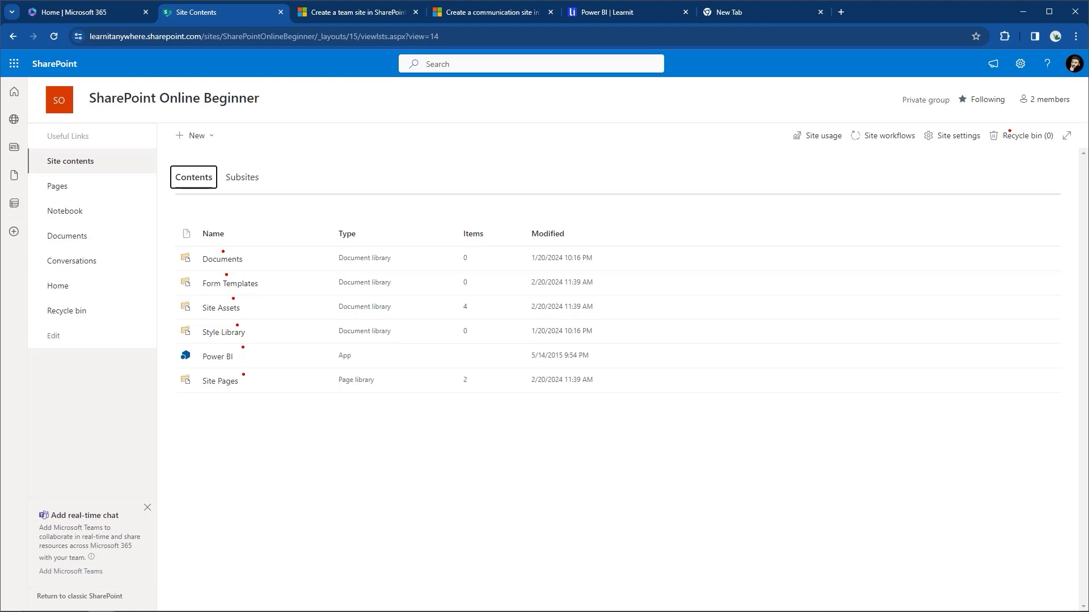
mouse_move(987, 121)
left_mouse_down()
mouse_move(1026, 148)
mouse_move(1058, 152)
mouse_move(1042, 164)
mouse_move(1045, 179)
left_mouse_up()
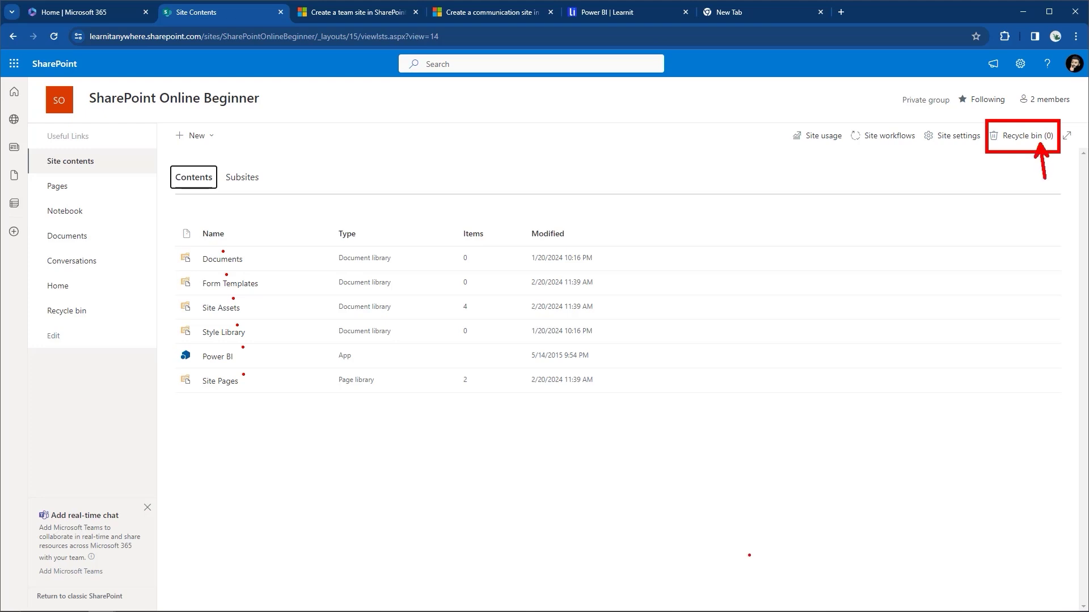
key("Escape")
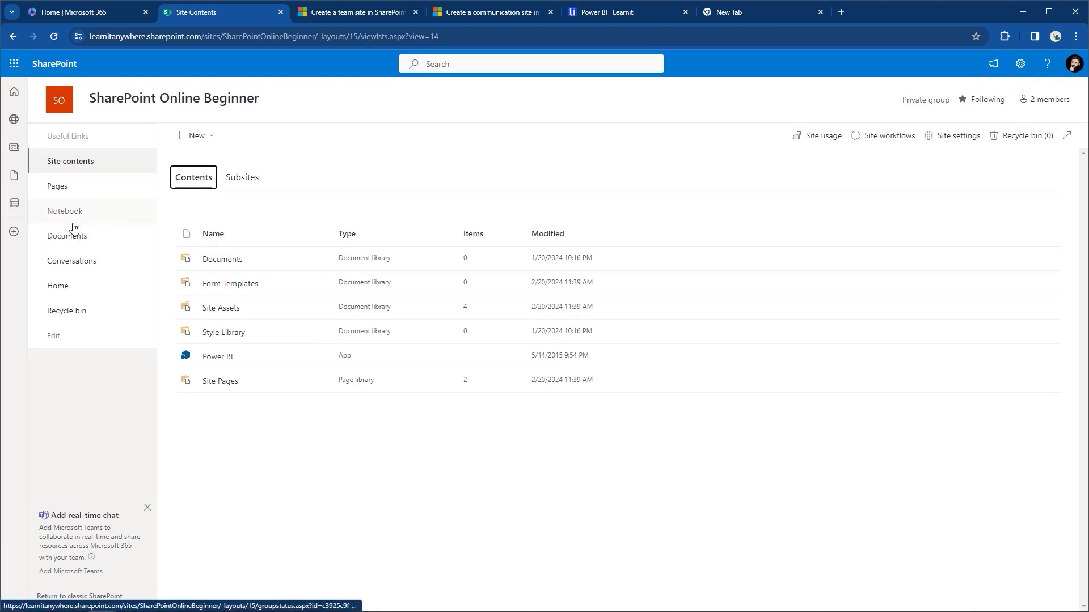
left_click(314, 260)
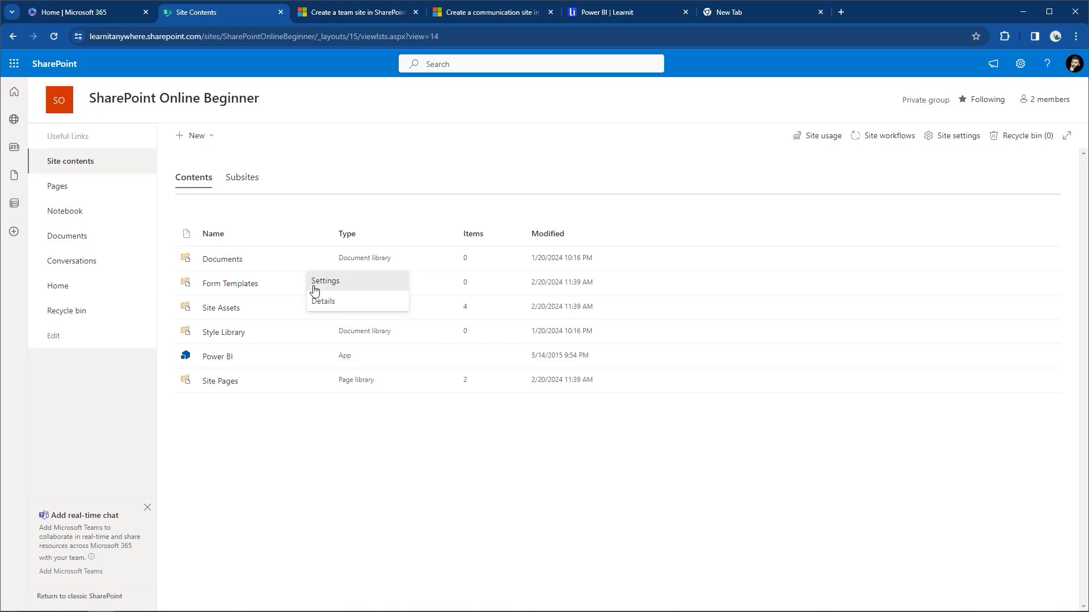
left_click(315, 289)
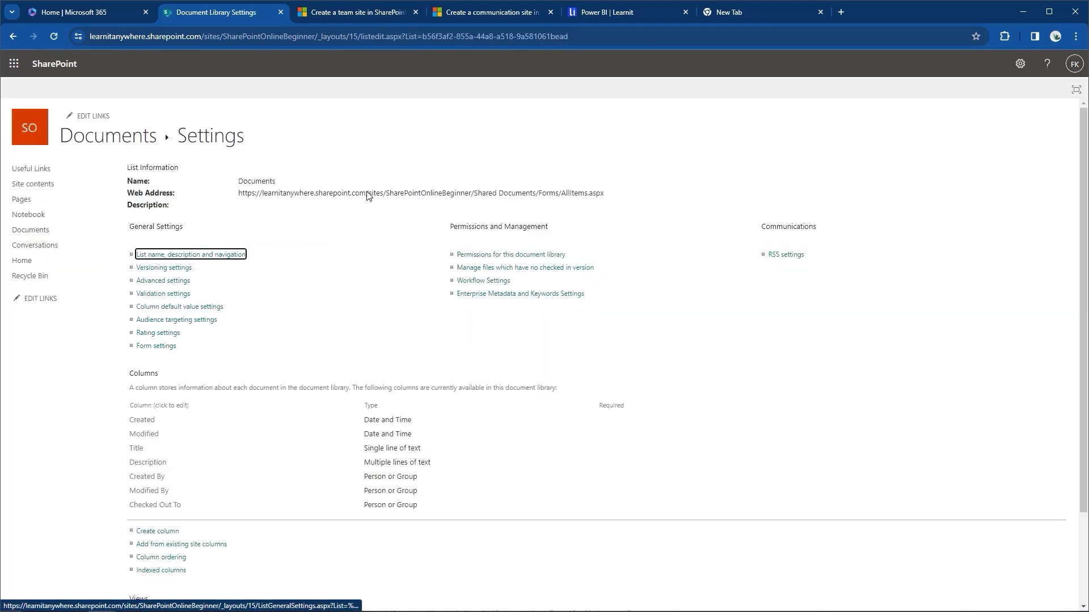
left_click_drag(239, 194, 610, 196)
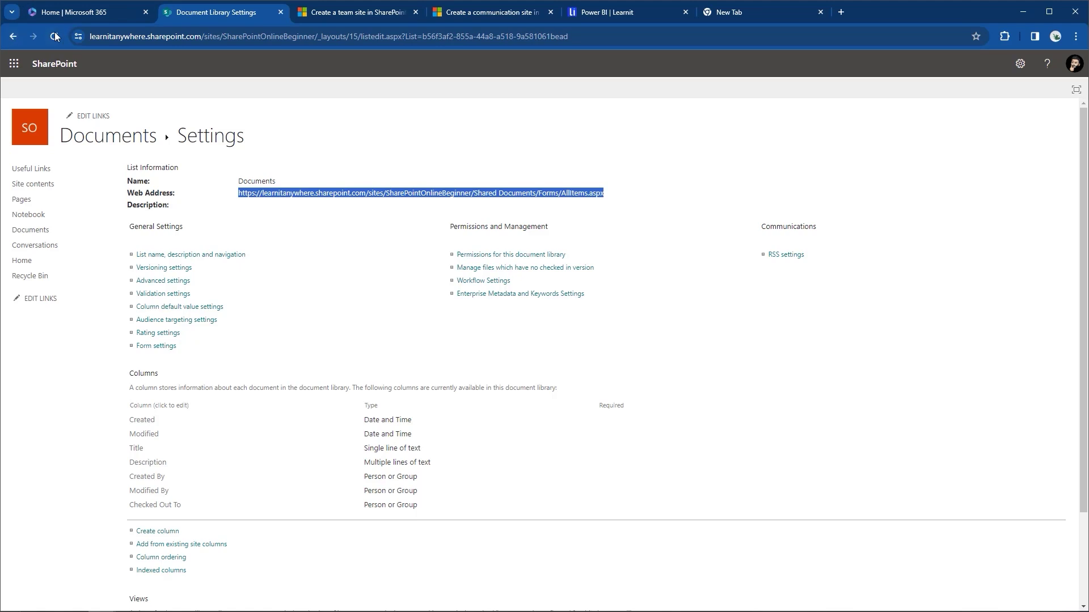
left_click(19, 40)
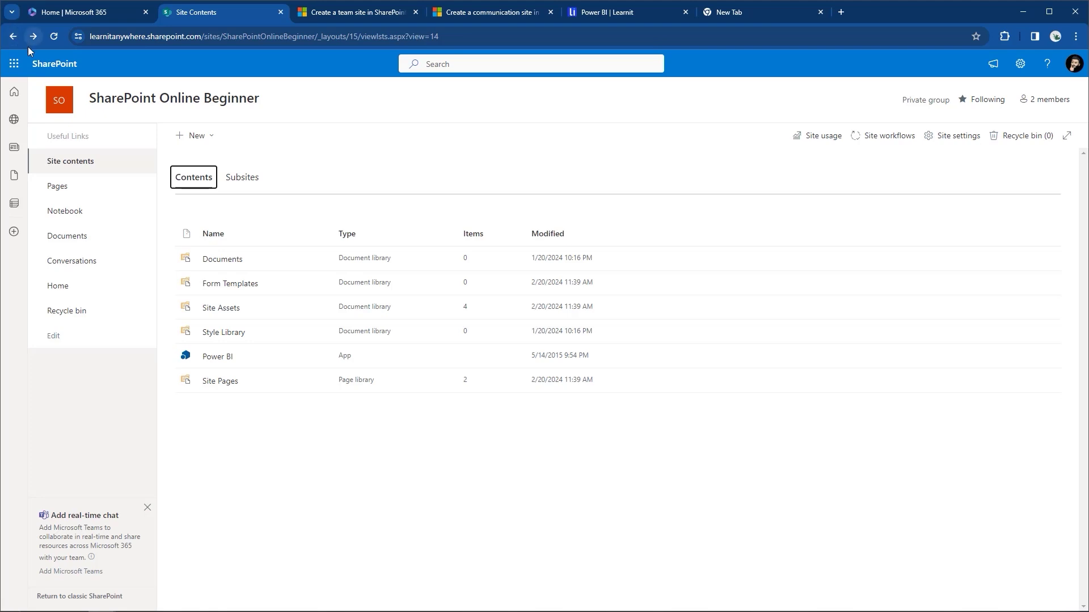
mouse_move(112, 100)
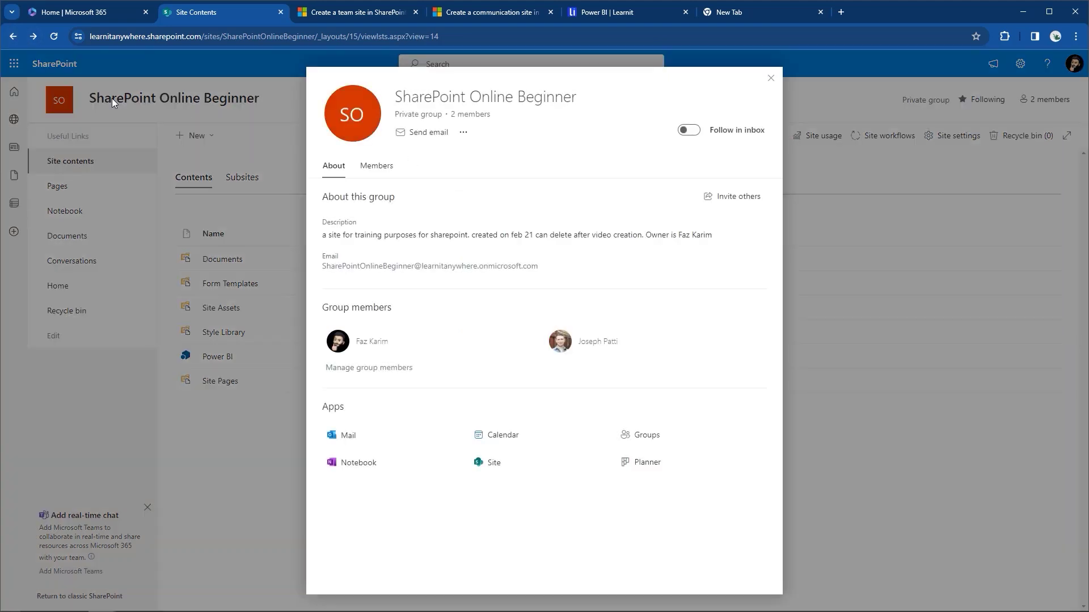
Return to the SharePoint Online Beginner home page via the site title.
left_click(85, 99)
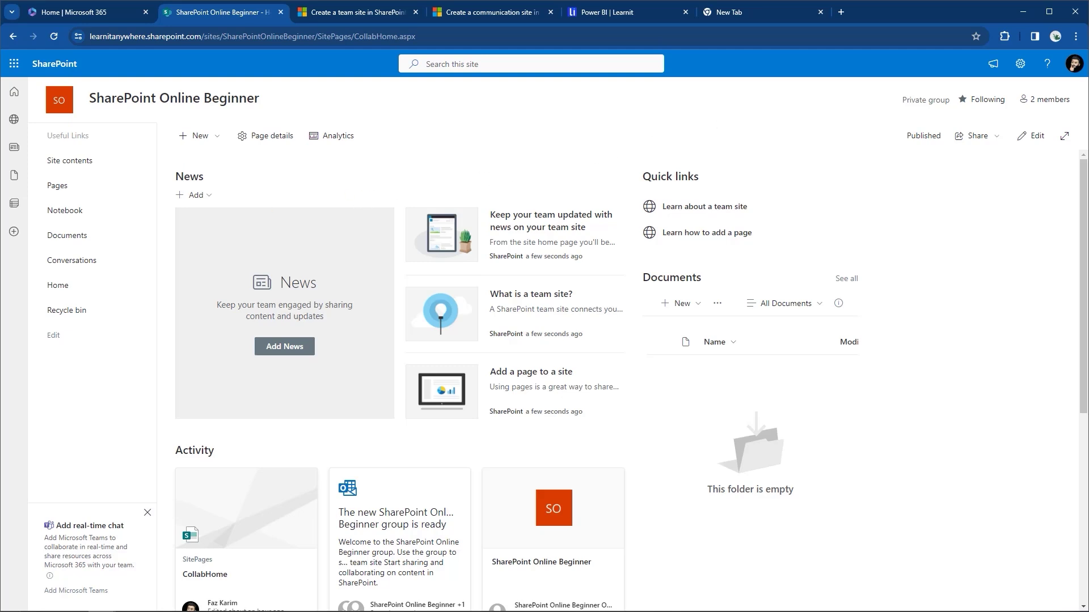
Open the empty Documents library from the Site contents page.
left_click_drag(39, 227, 96, 247)
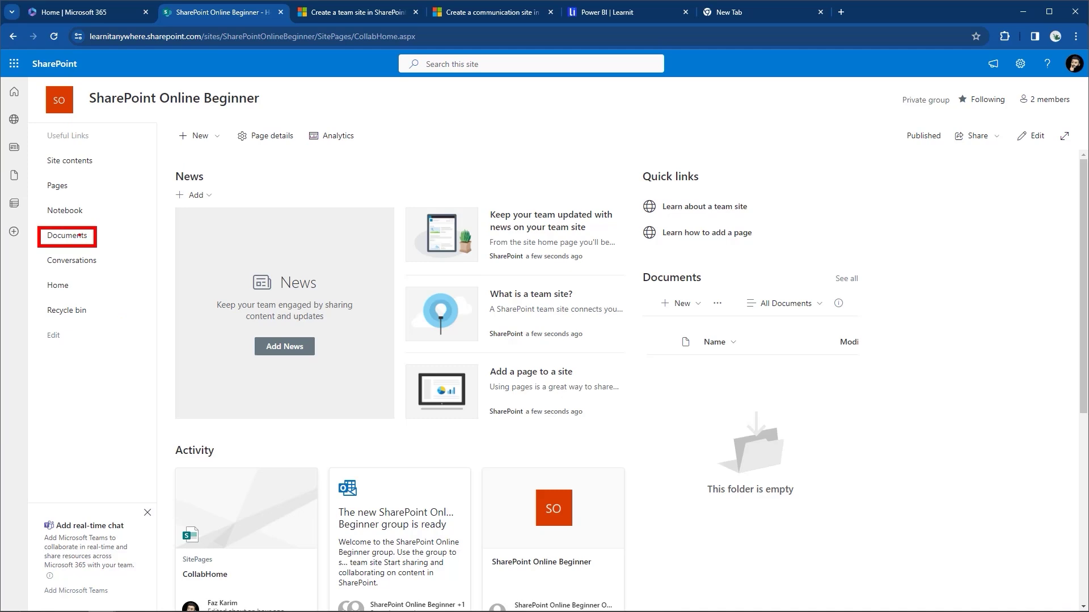
left_click_drag(630, 252, 907, 554)
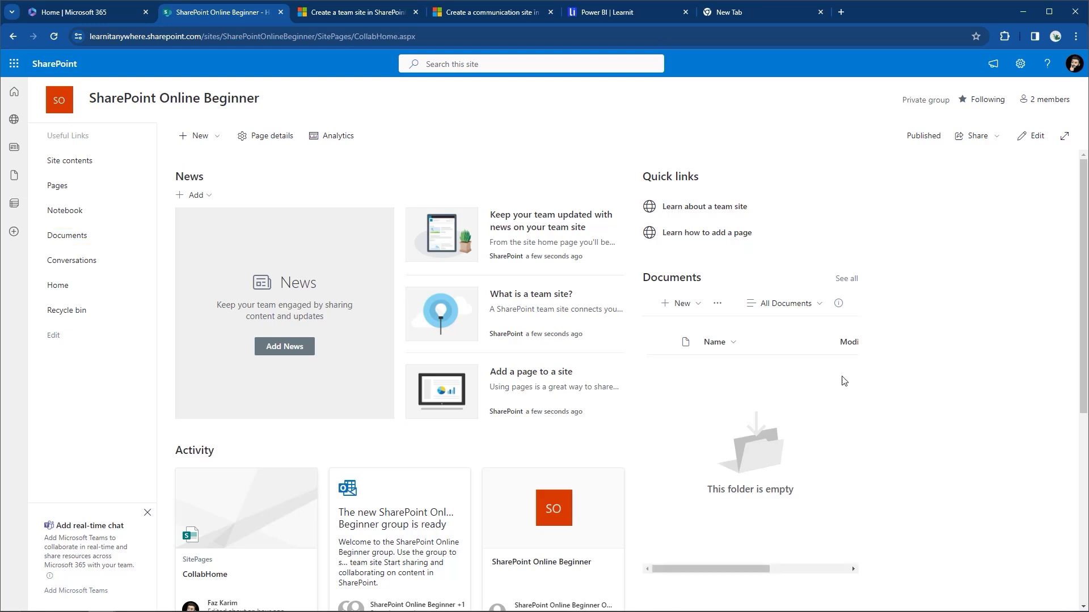
left_click(1011, 64)
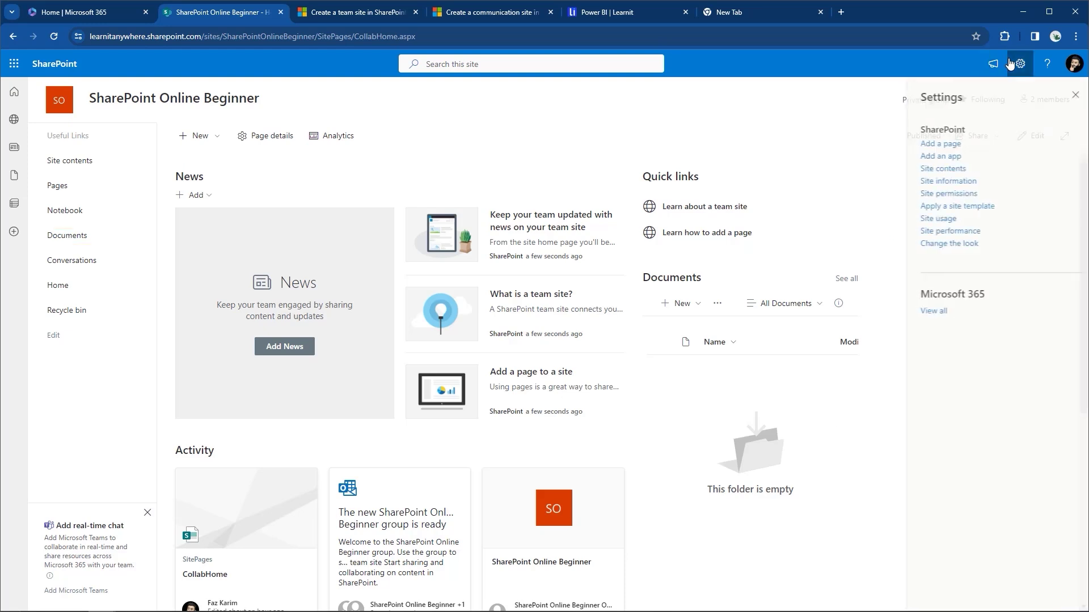
left_click(957, 172)
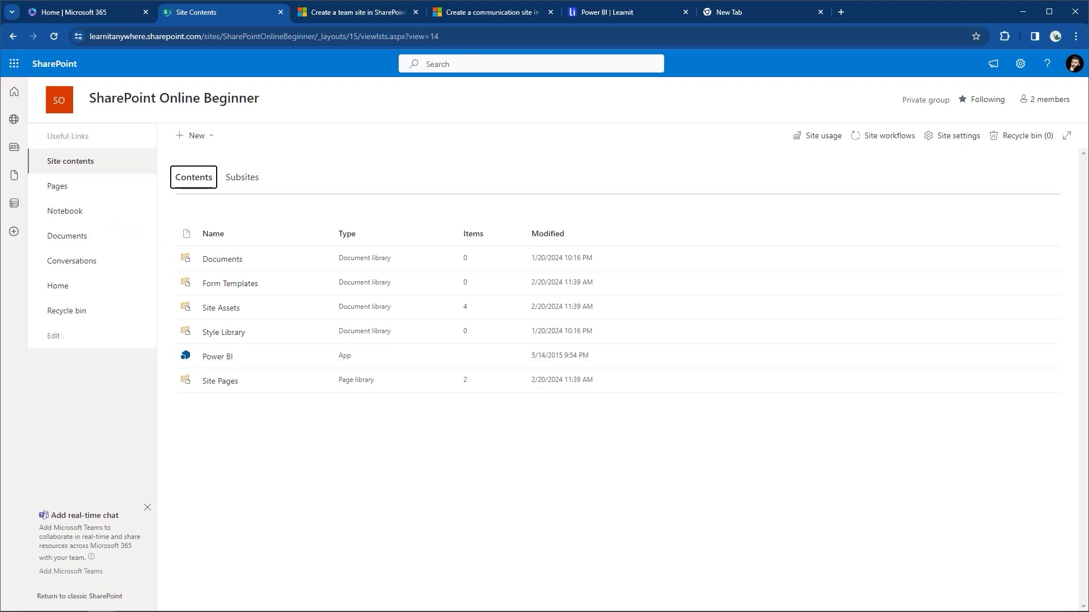
left_click(230, 267)
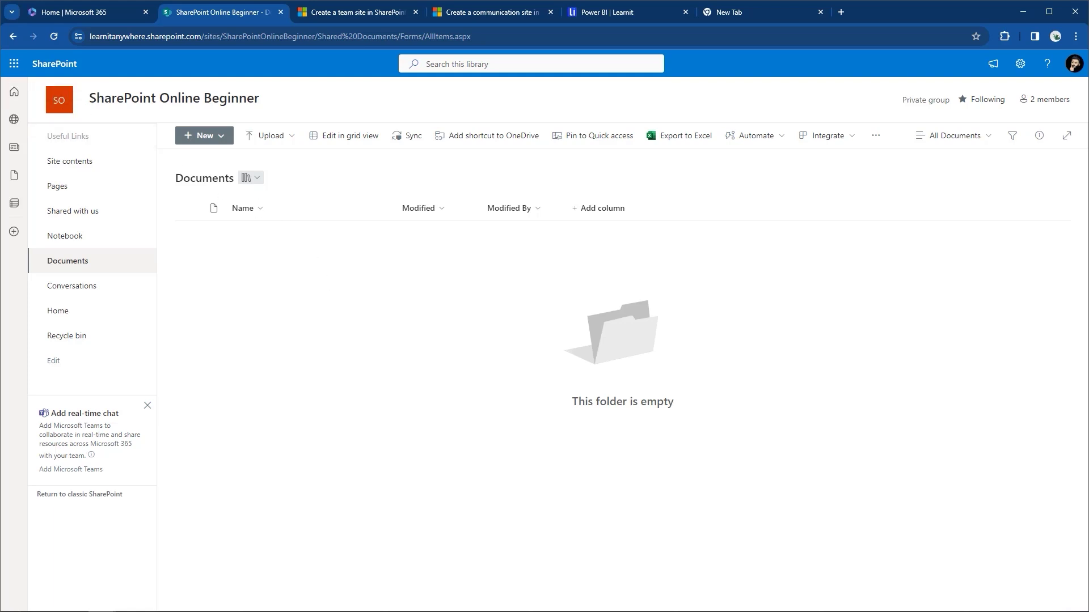
Drag-and-drop upload Do you enjoy using teams.docx into the Documents library.
left_click_drag(1, 209, 281, 296)
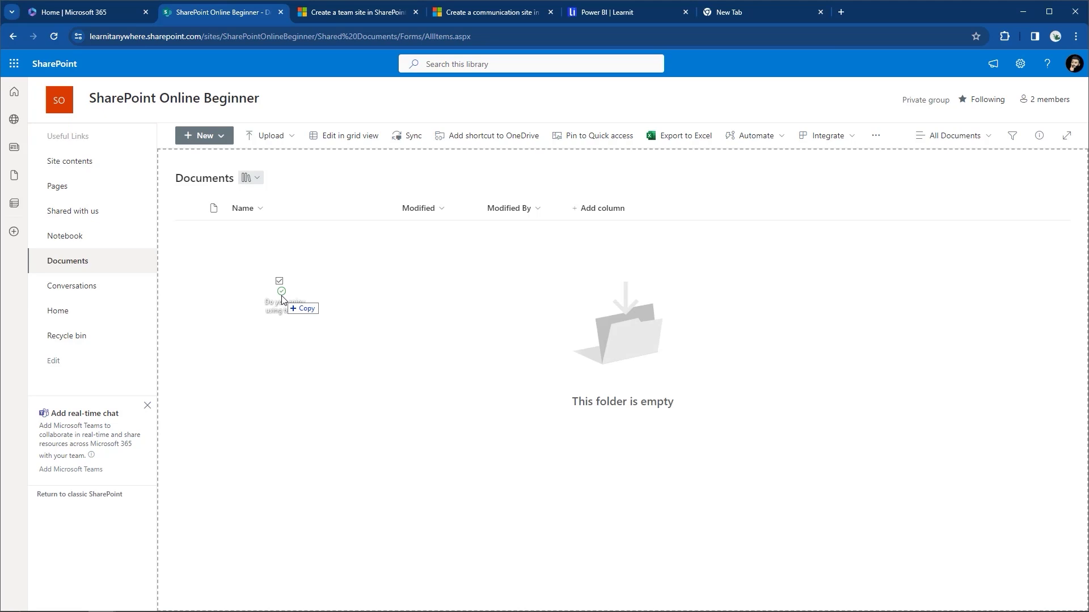
left_click_drag(282, 296, 282, 297)
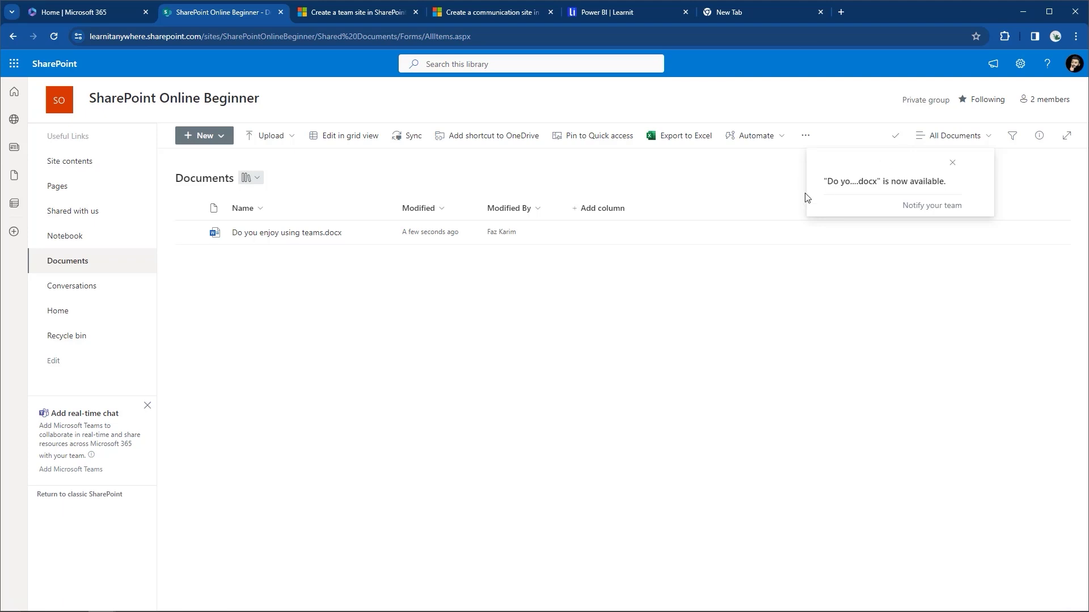
left_click(231, 135)
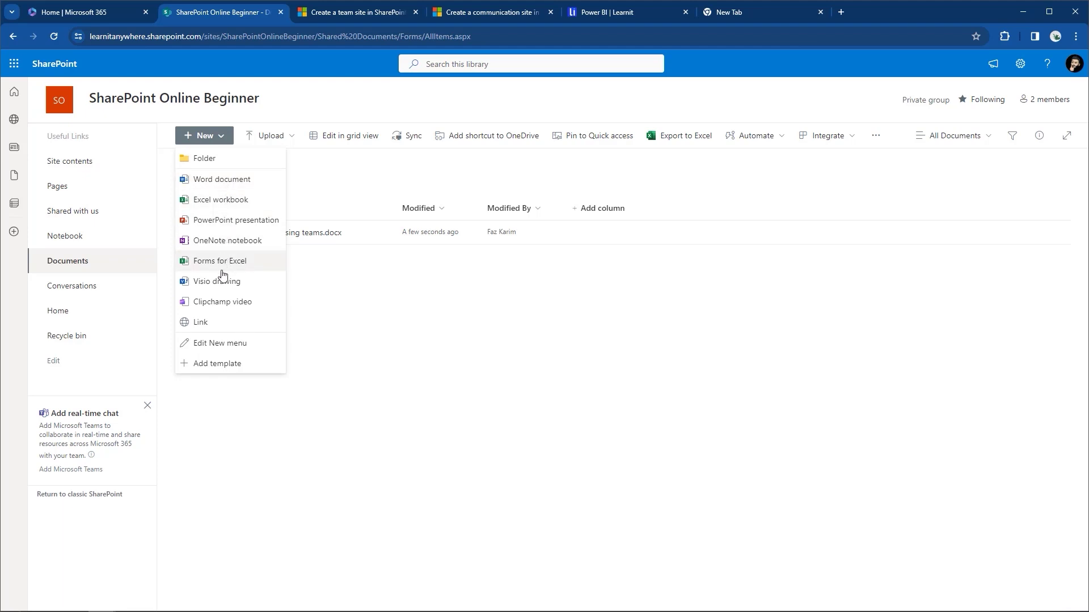
Create a new Word document named 'Word File From Word Online' and close its tab.
left_click(240, 187)
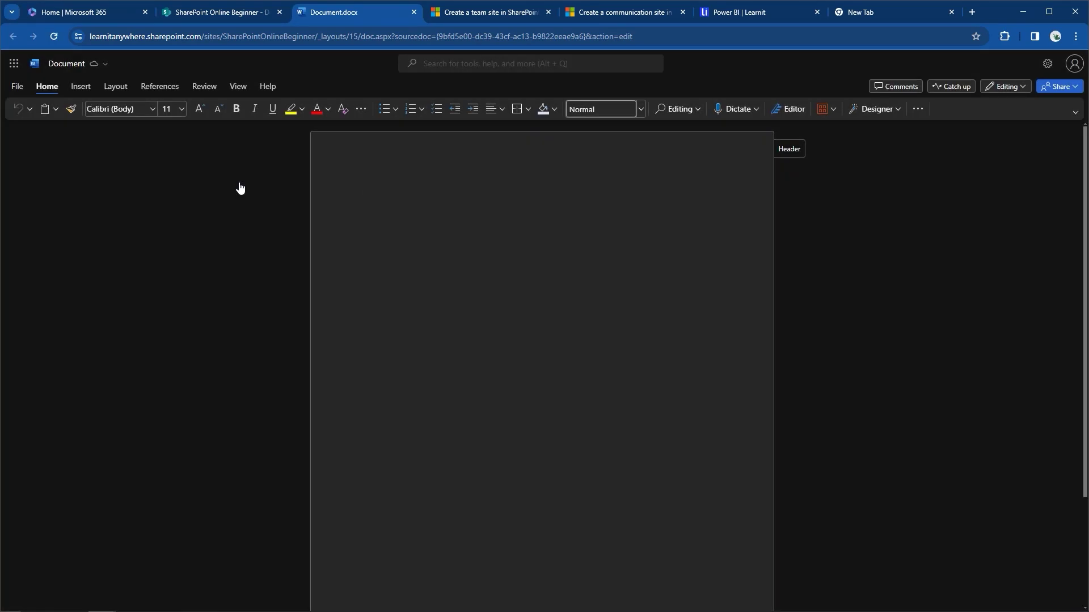
left_click(104, 65)
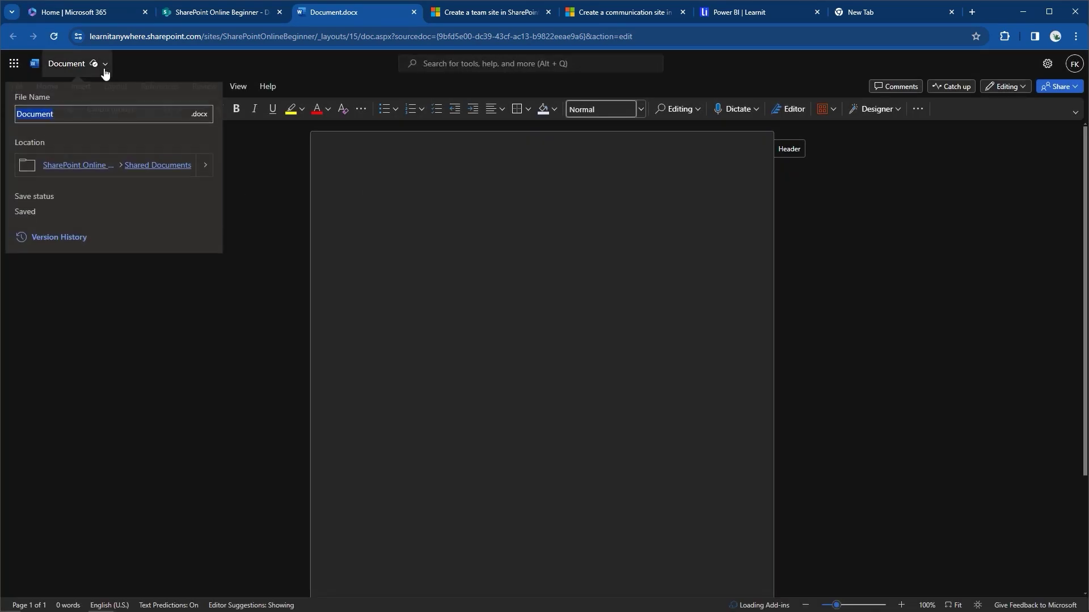
type("Word File From Word Online")
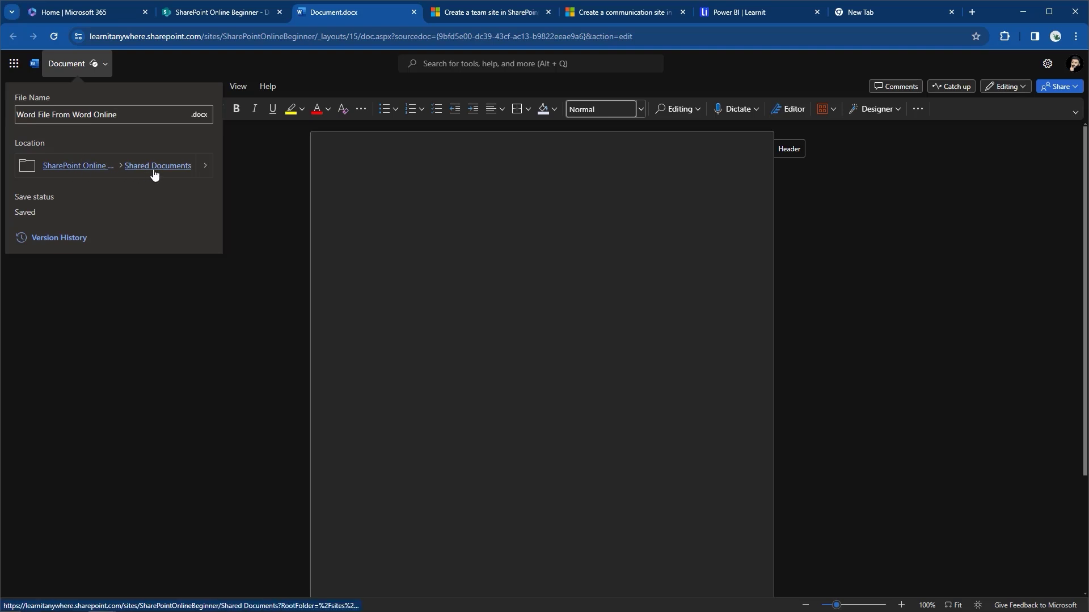
left_click(295, 215)
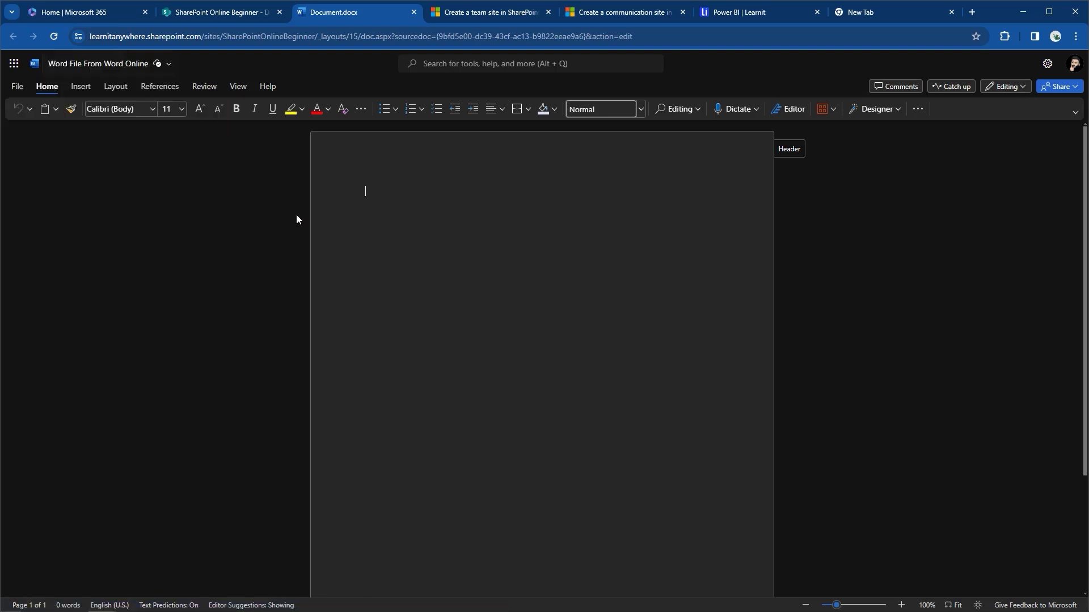
left_click(413, 12)
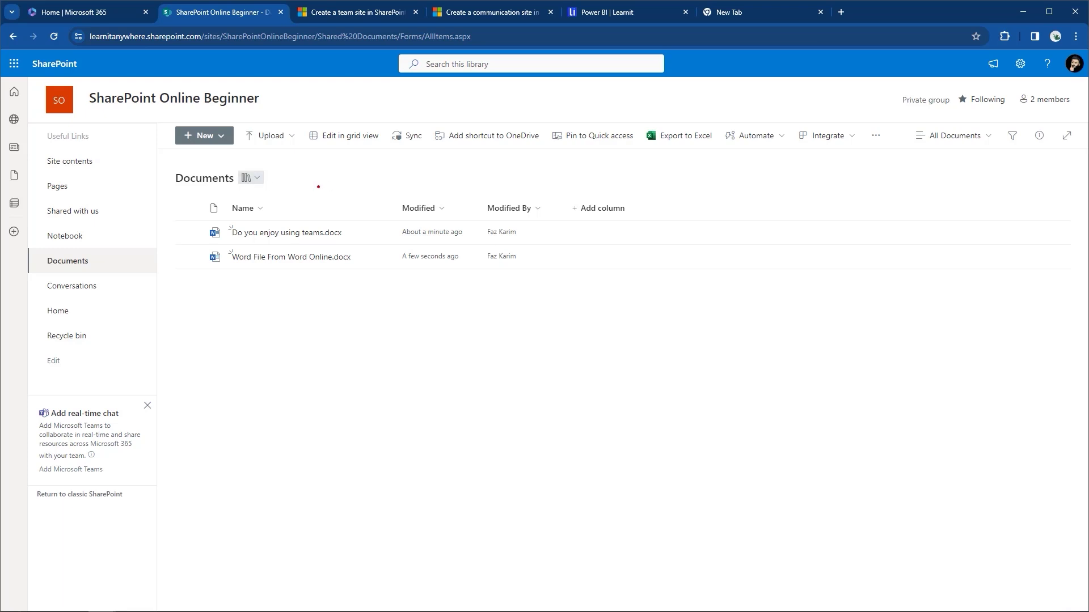
Inspect the Name and Modified column options and try the compact list and tiles layouts.
left_click_drag(295, 205, 295, 152)
left_click(309, 215)
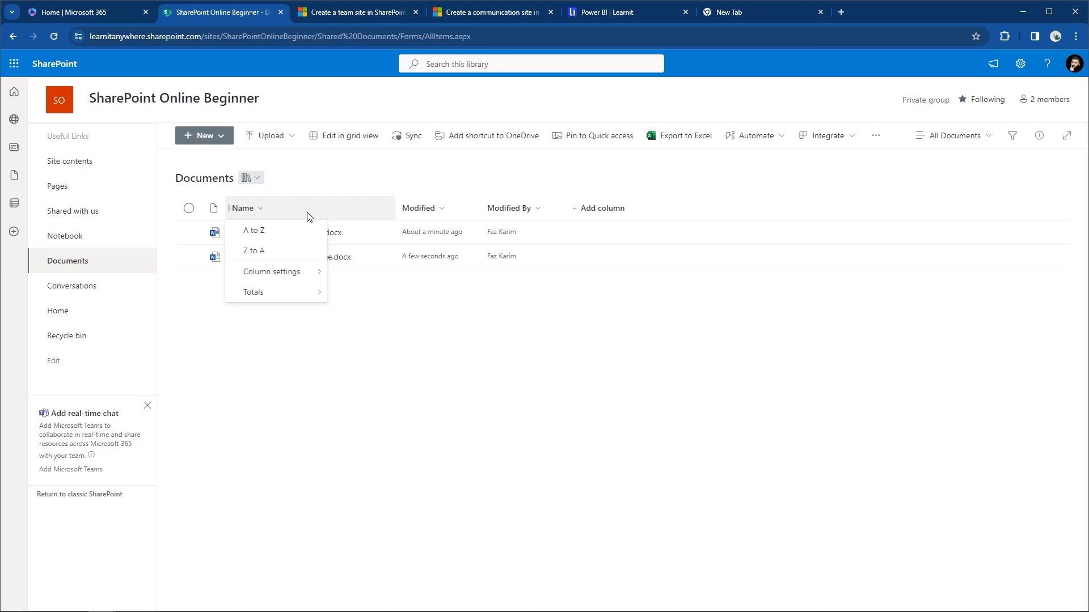
left_click(455, 208)
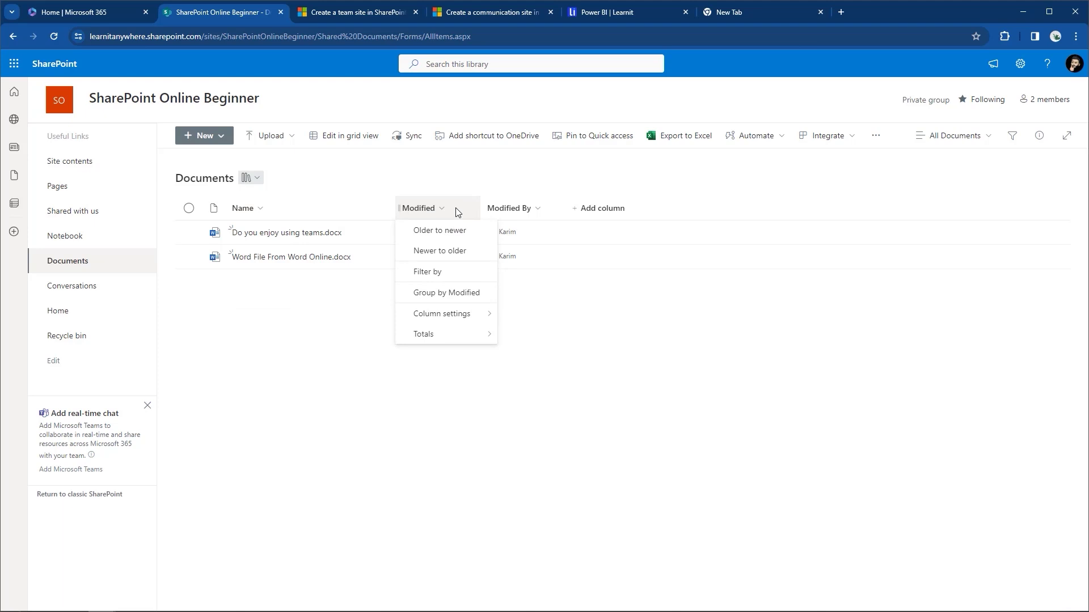
left_click(972, 145)
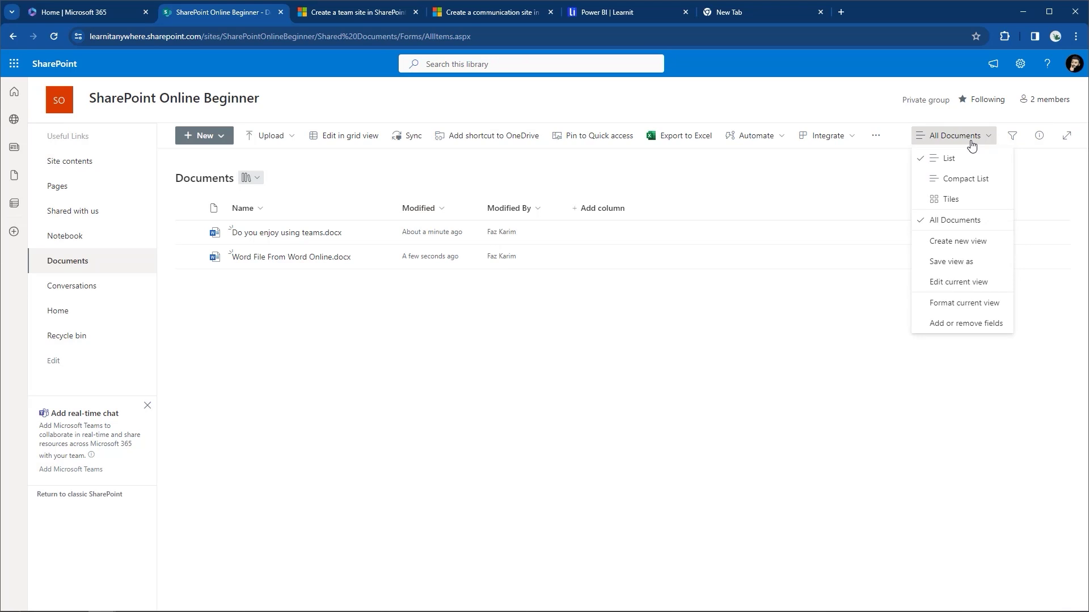
left_click(975, 180)
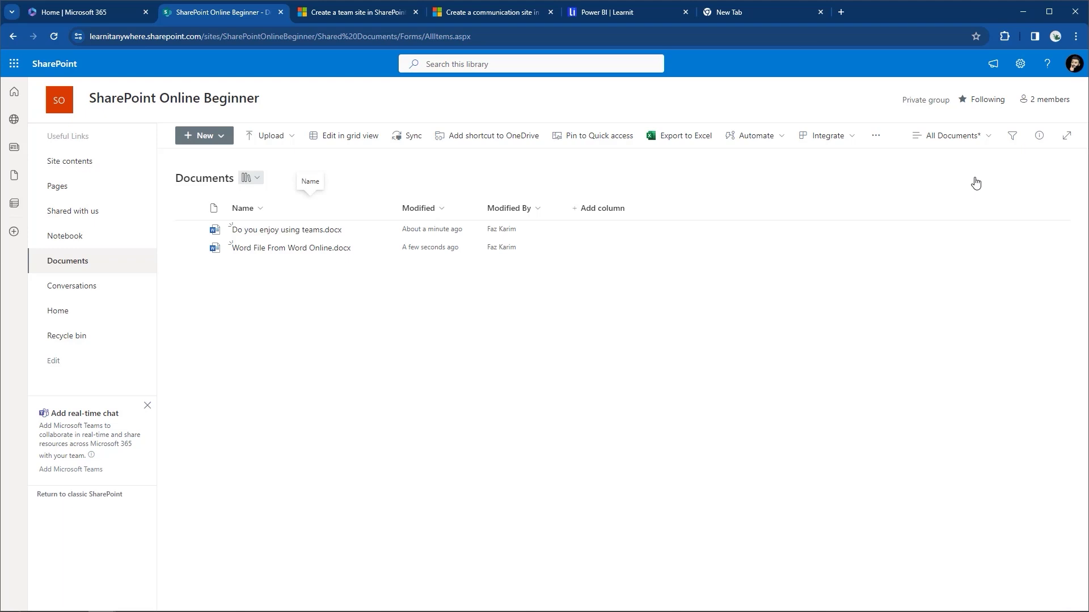
left_click(976, 143)
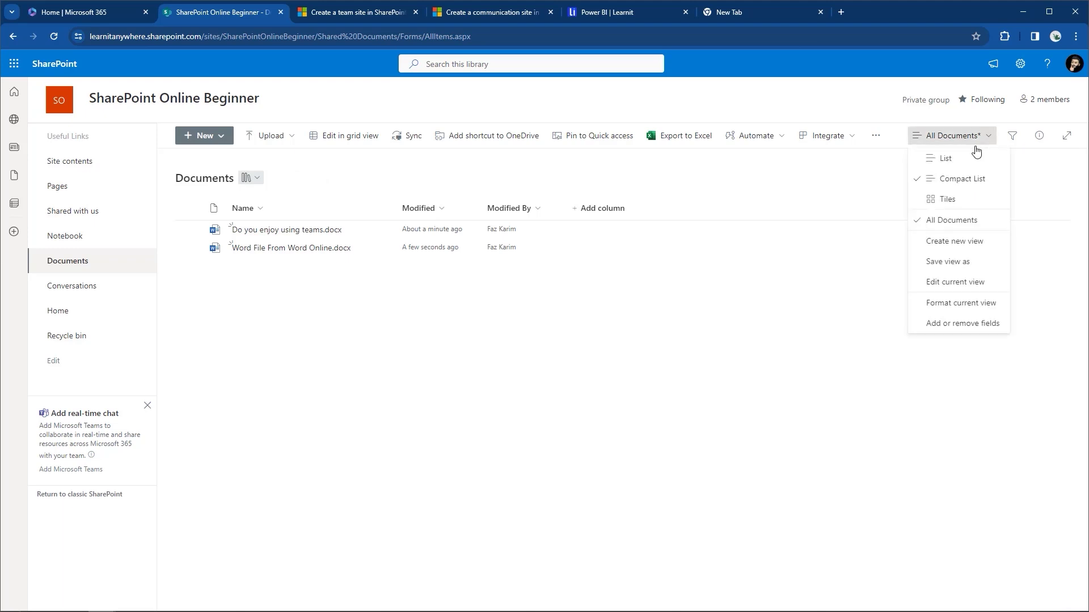
left_click(947, 199)
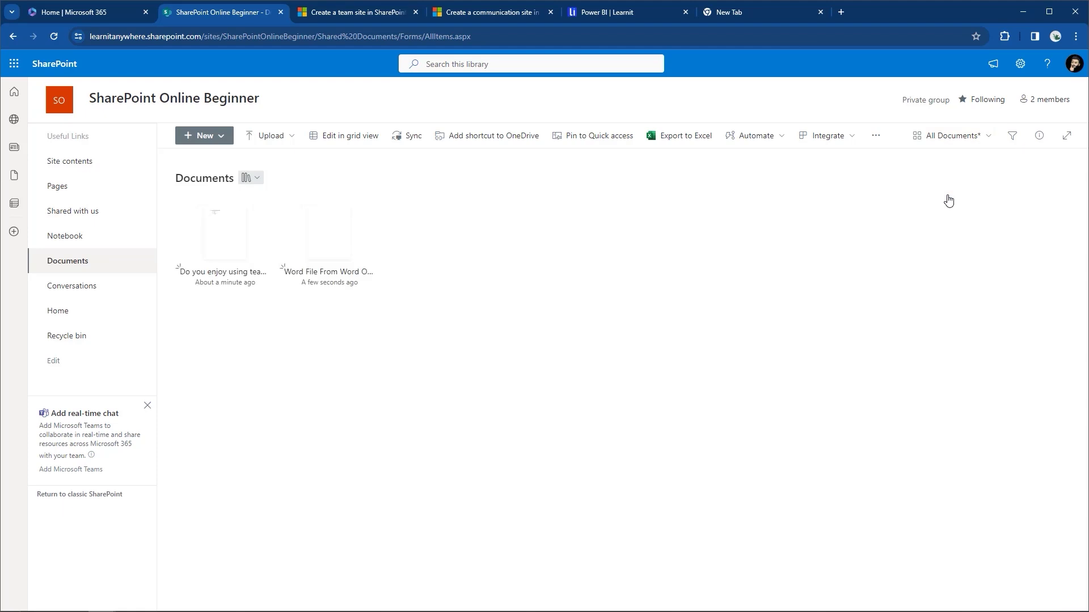
Switch the library to the List layout and close the Filters pane.
left_click(1011, 139)
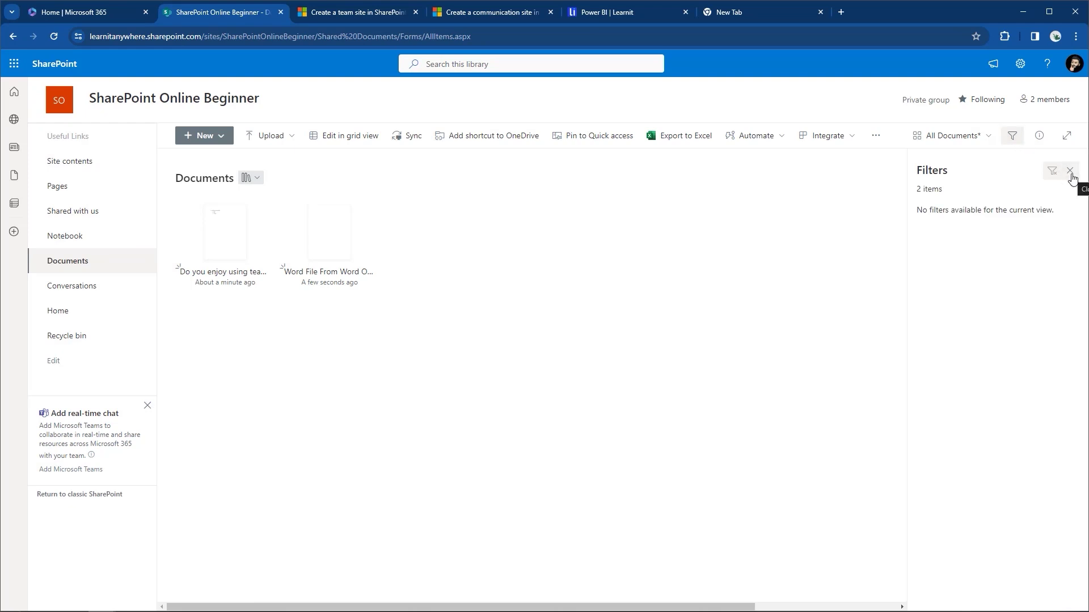
left_click(1071, 172)
left_click(988, 137)
left_click(972, 159)
left_click(1013, 142)
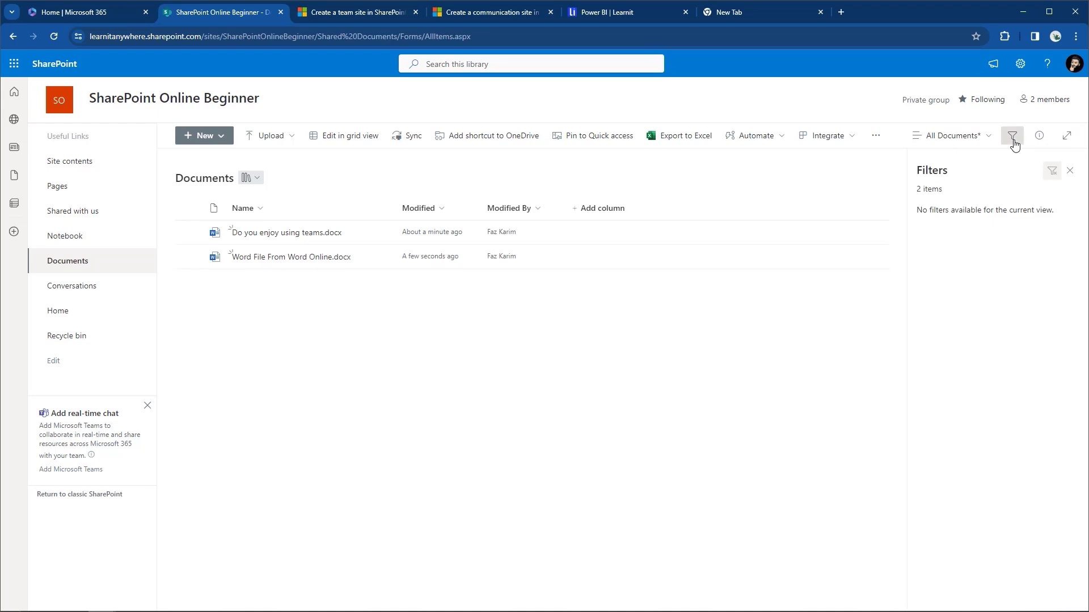
left_click(1013, 143)
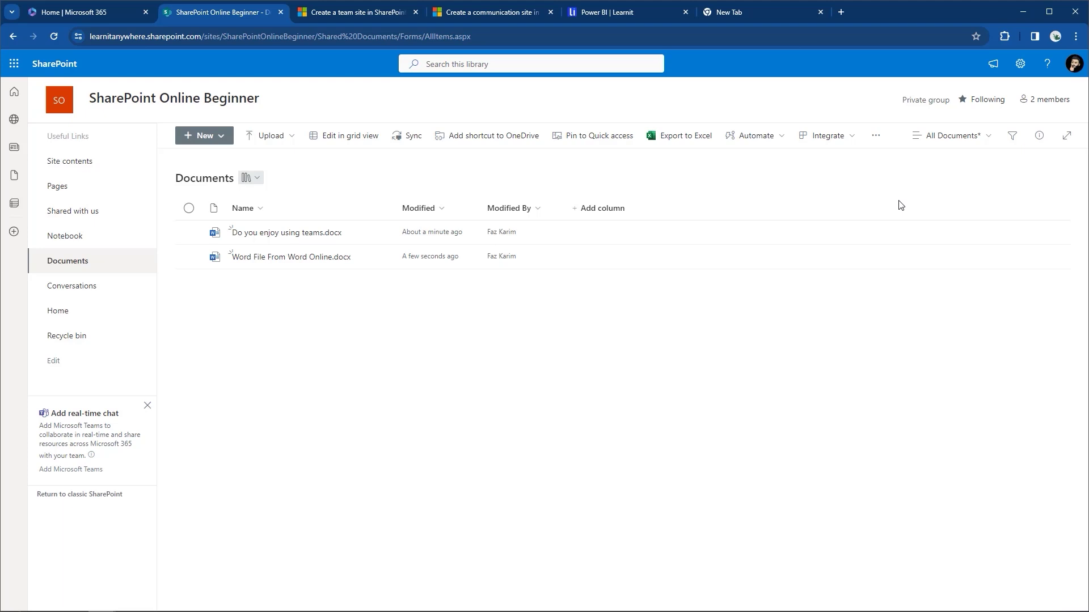
Check the group's 2 members, close that panel, then open the site Settings panel.
left_click(1028, 101)
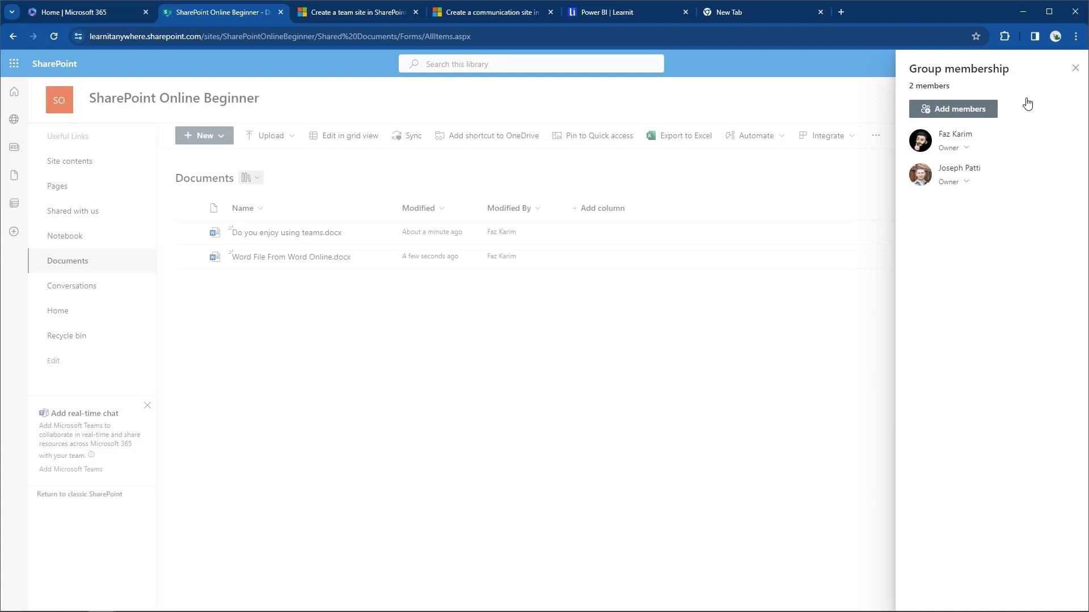
left_click(1075, 67)
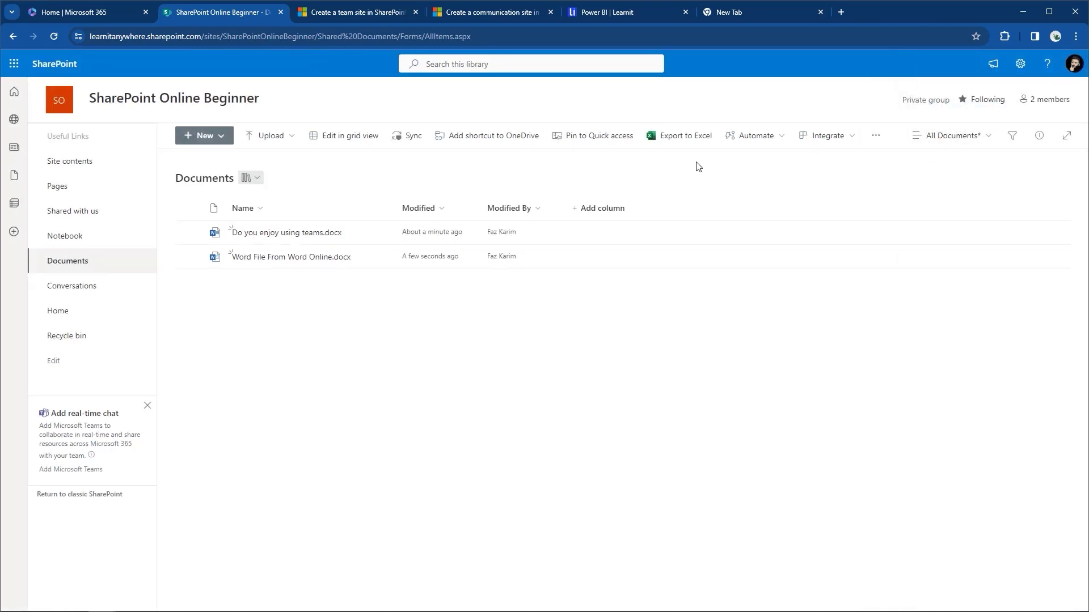
left_click(1025, 65)
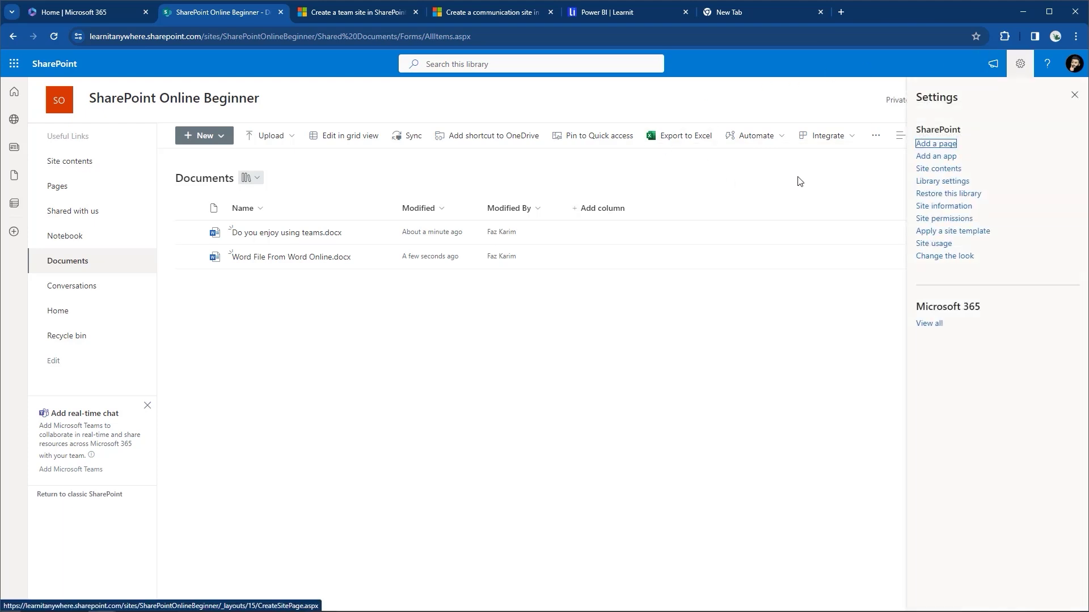
Go through Library settings and More library settings to the Documents library's Advanced settings.
left_click(948, 182)
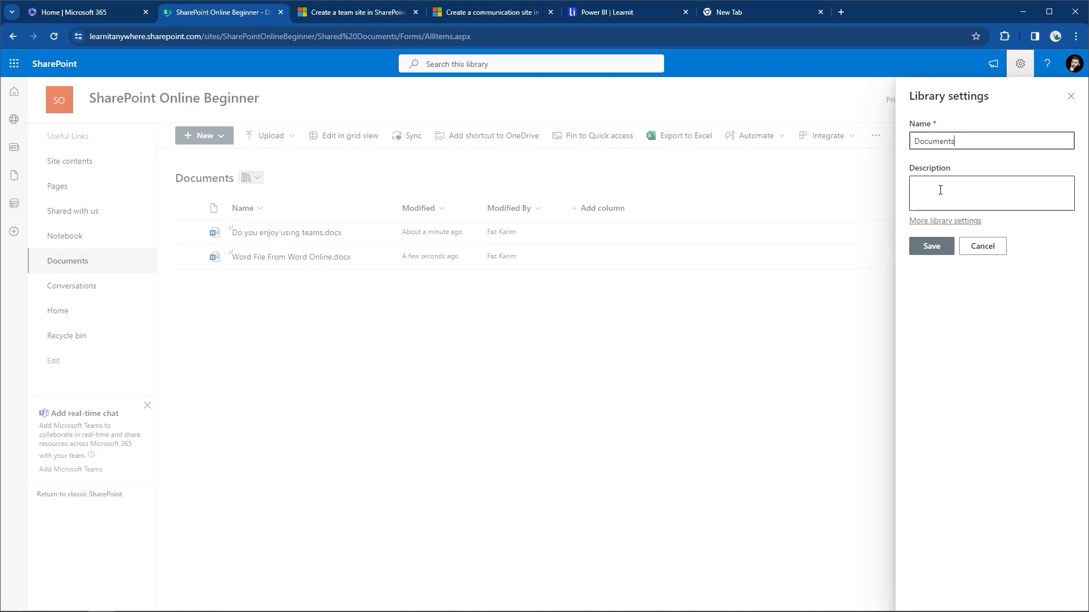
left_click(939, 221)
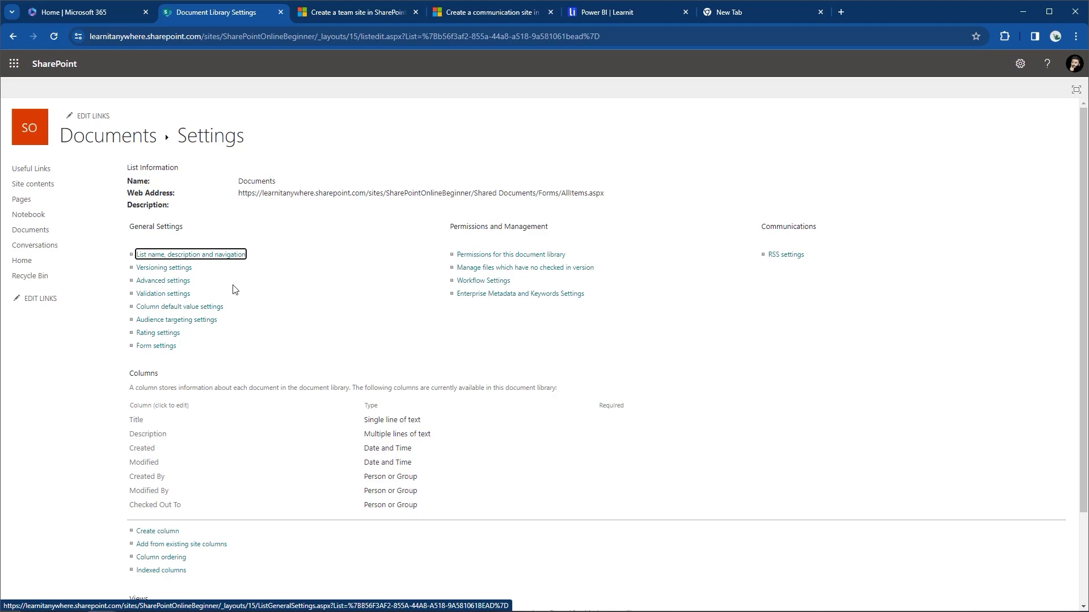
left_click(200, 259)
left_click(172, 282)
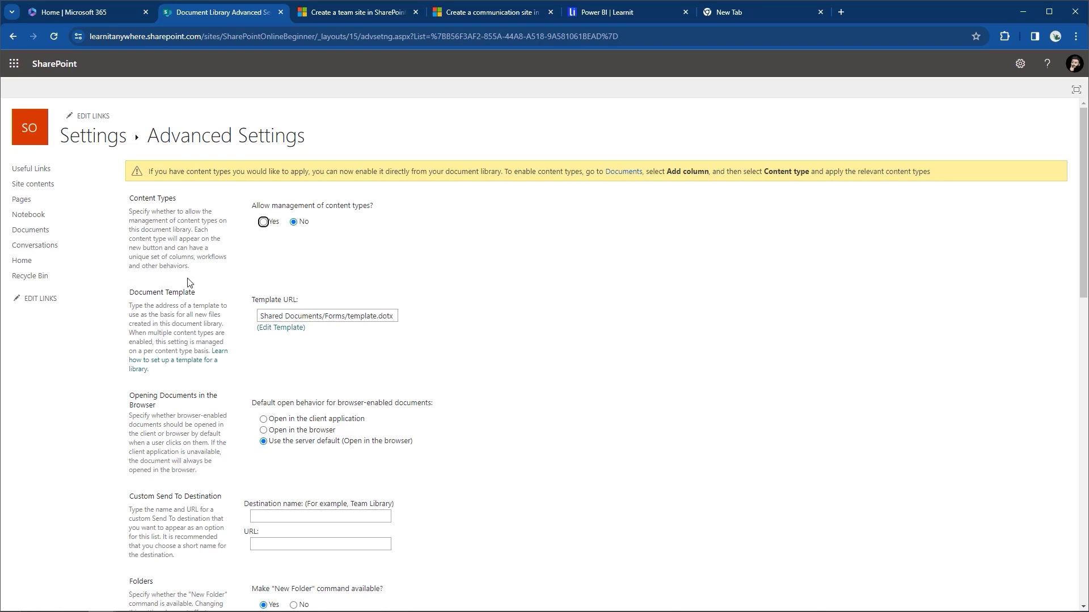
Scroll through the Advanced Settings options and back to the top without changing anything.
scroll(251, 276, "down", 5)
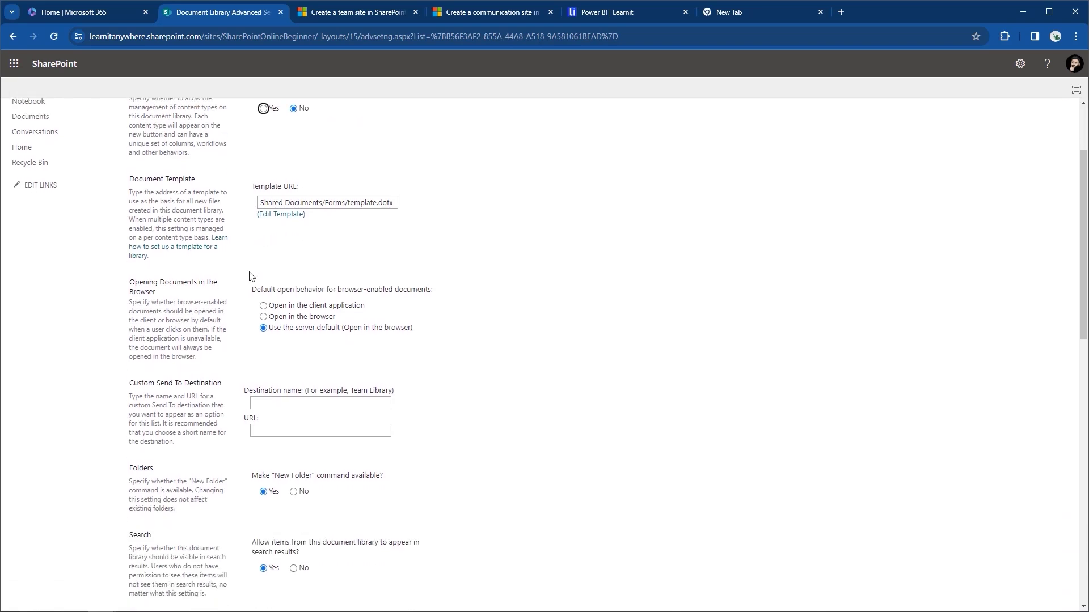
scroll(251, 276, "down", 5)
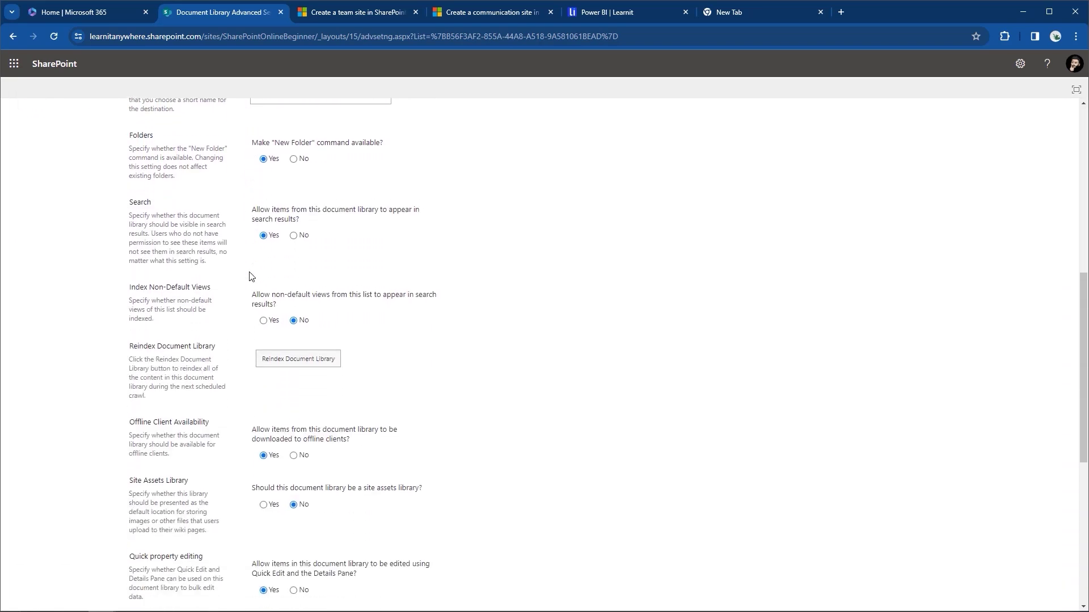
scroll(251, 276, "down", 3)
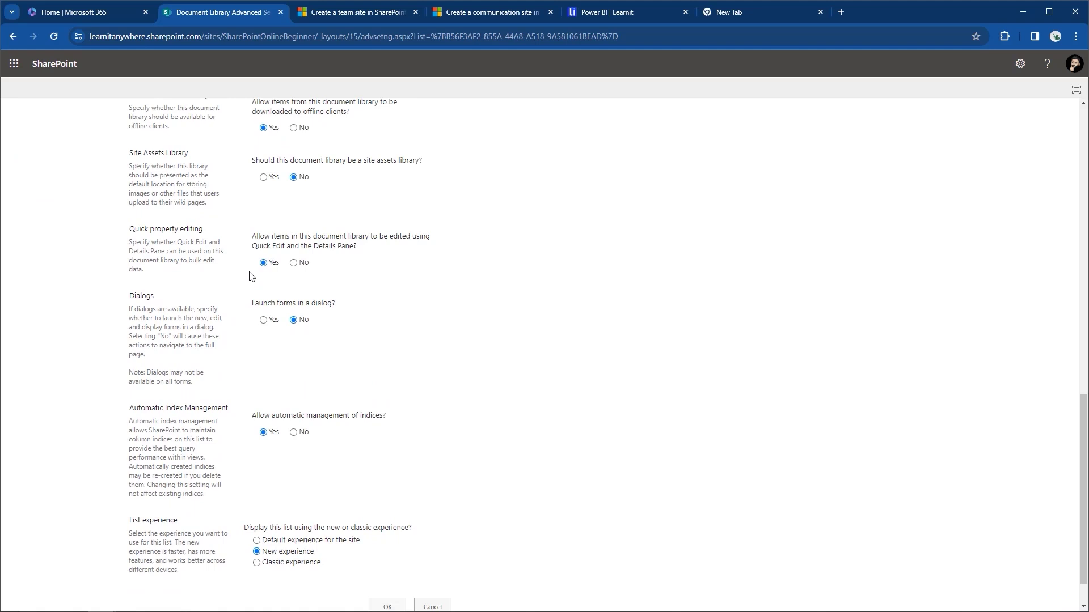
scroll(252, 276, "up", 5)
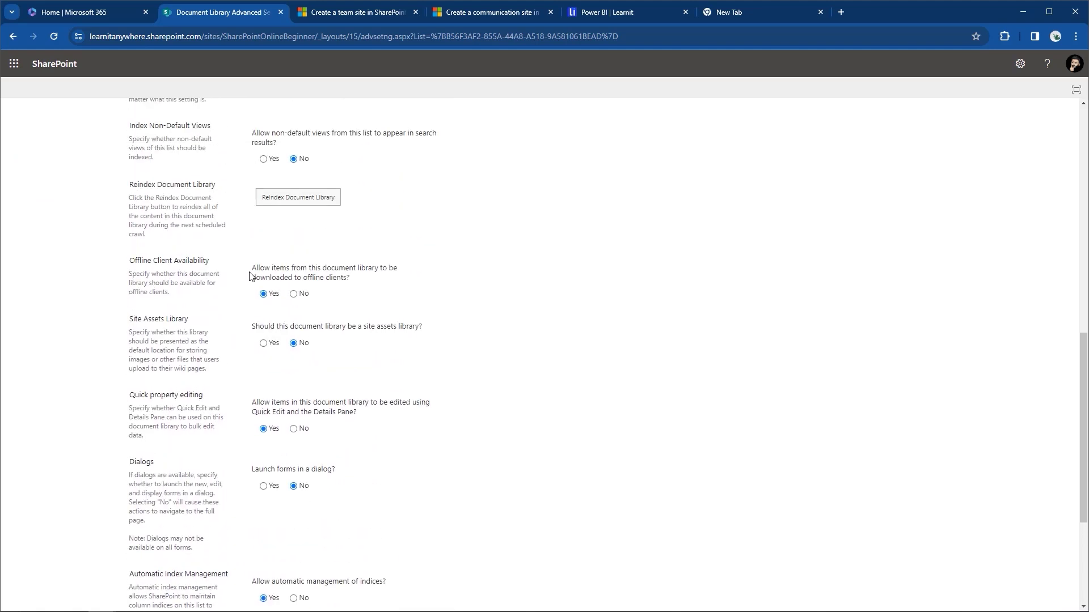
scroll(251, 276, "up", 6)
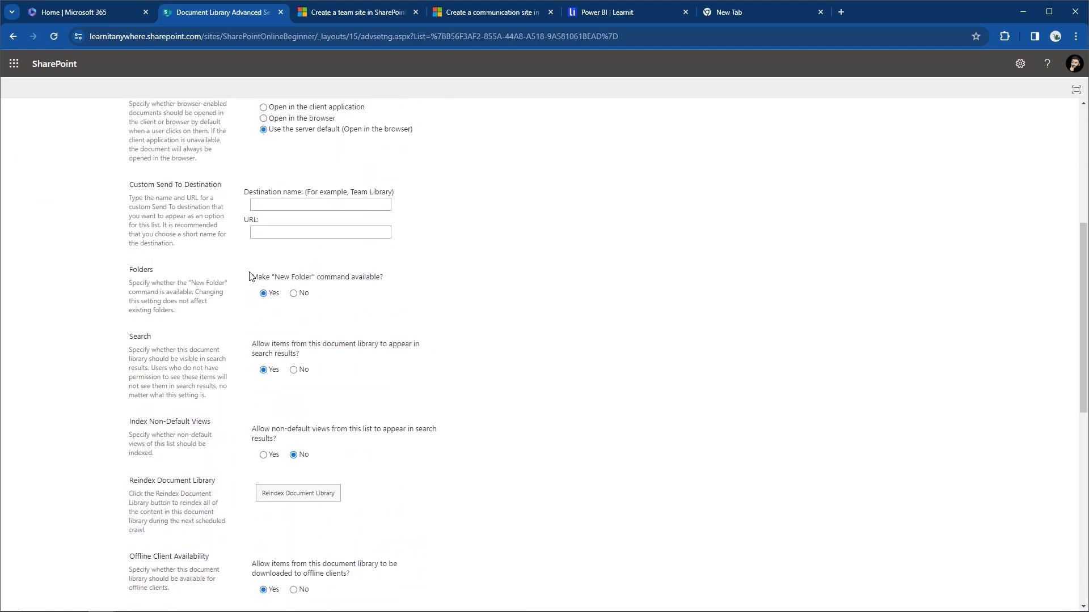
scroll(251, 277, "up", 1)
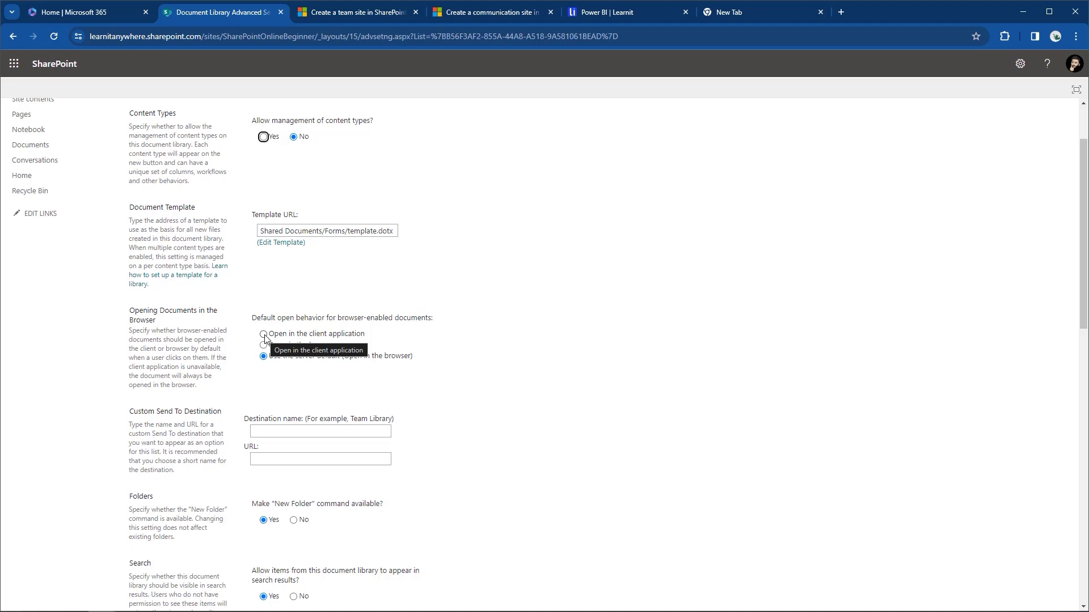
scroll(265, 339, "down", 3)
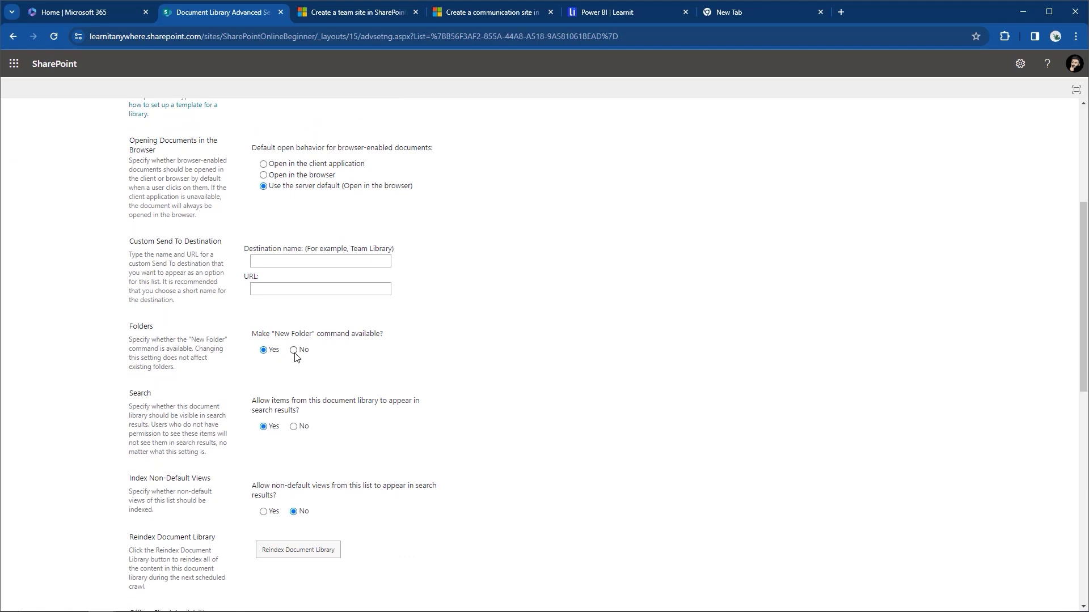
scroll(295, 356, "down", 2)
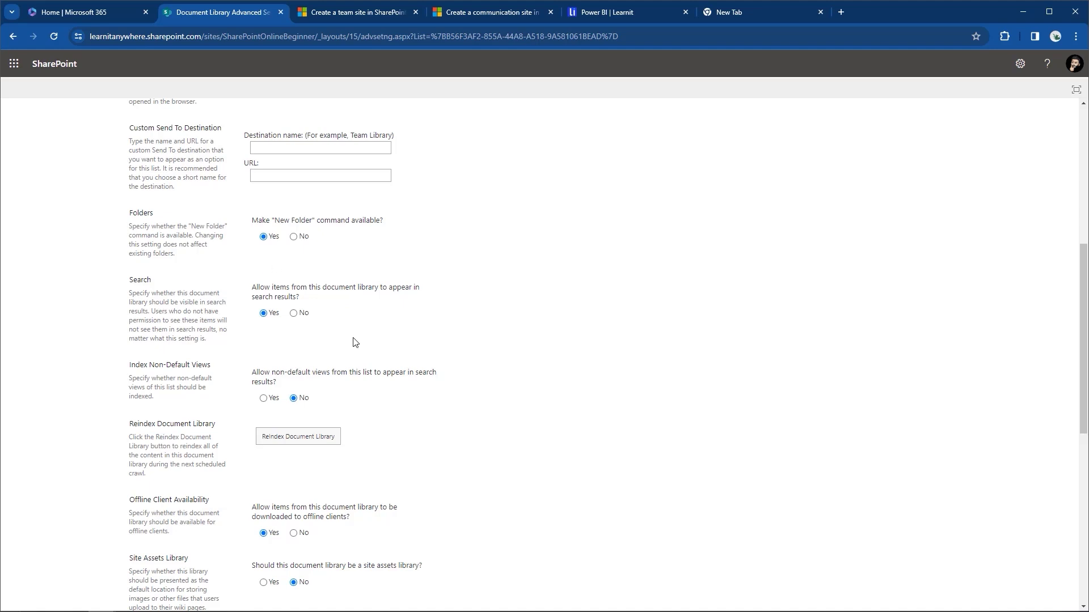
scroll(278, 341, "down", 5)
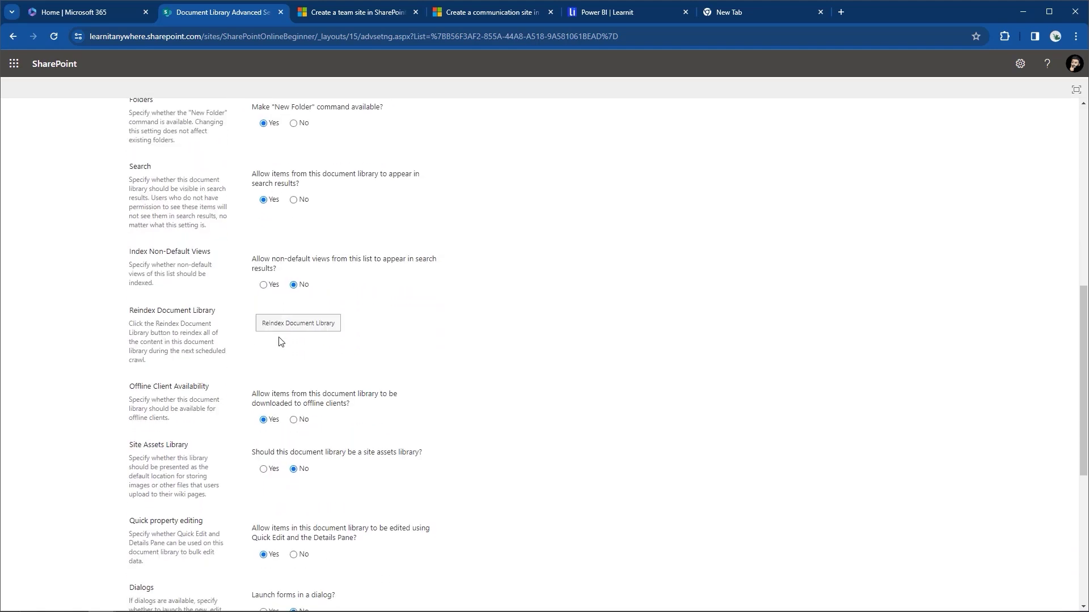
scroll(278, 341, "down", 3)
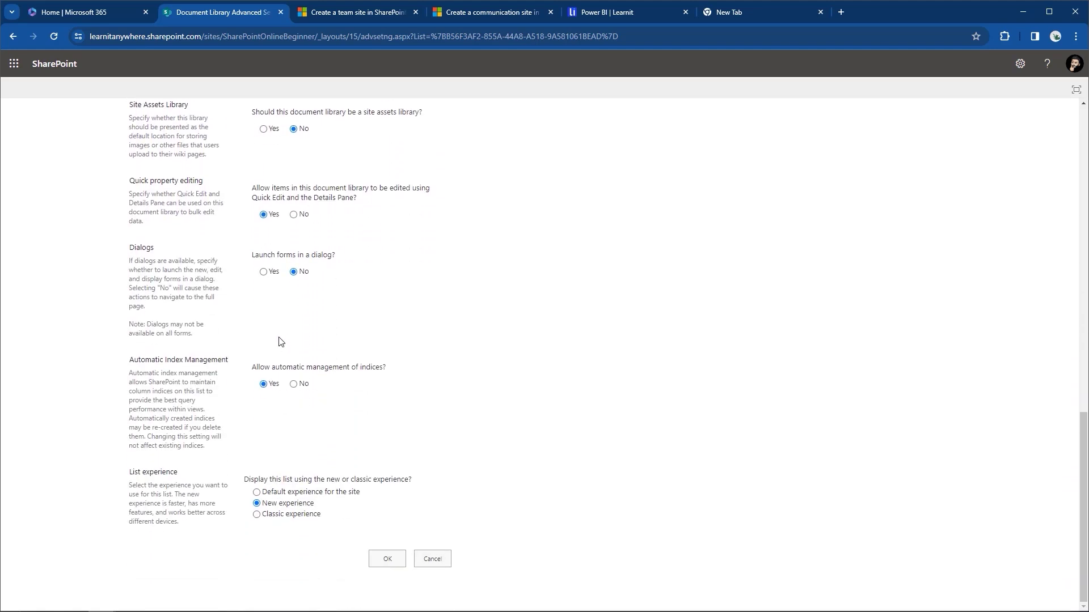
scroll(279, 341, "up", 5)
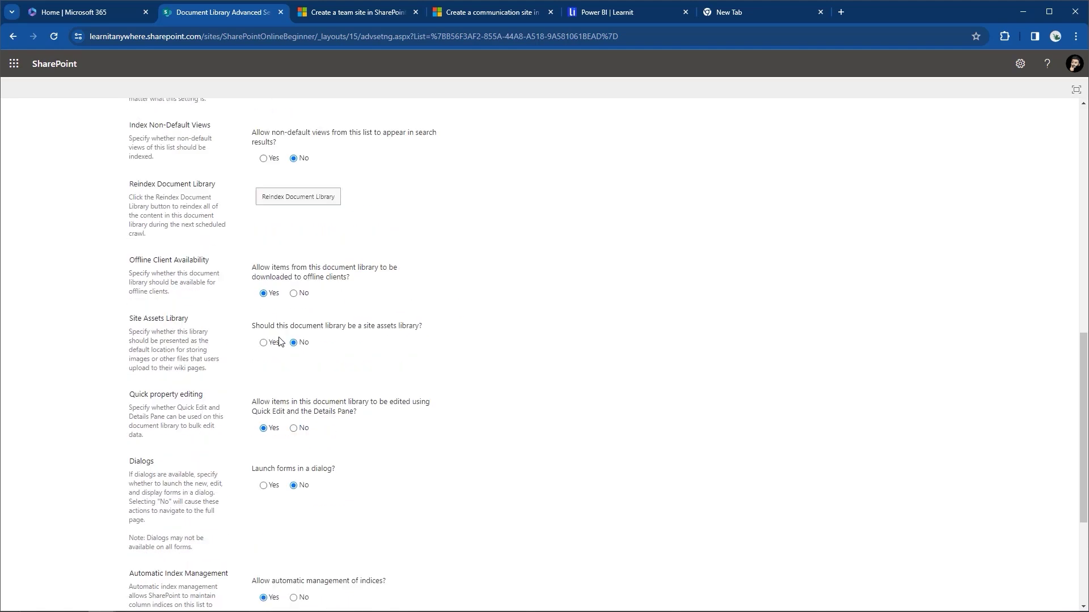
scroll(279, 342, "up", 4)
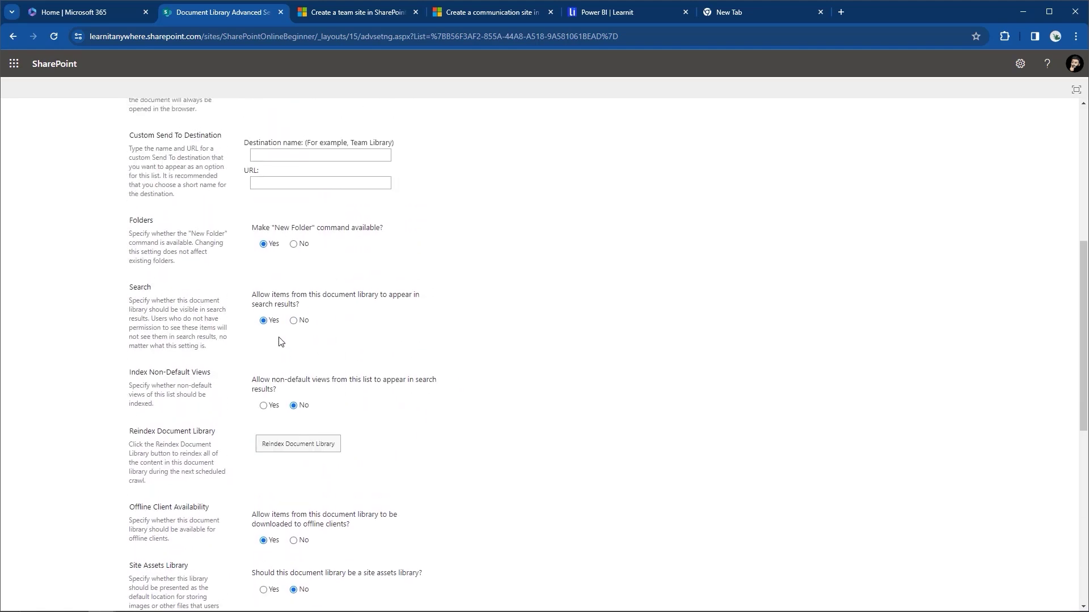
scroll(278, 342, "up", 5)
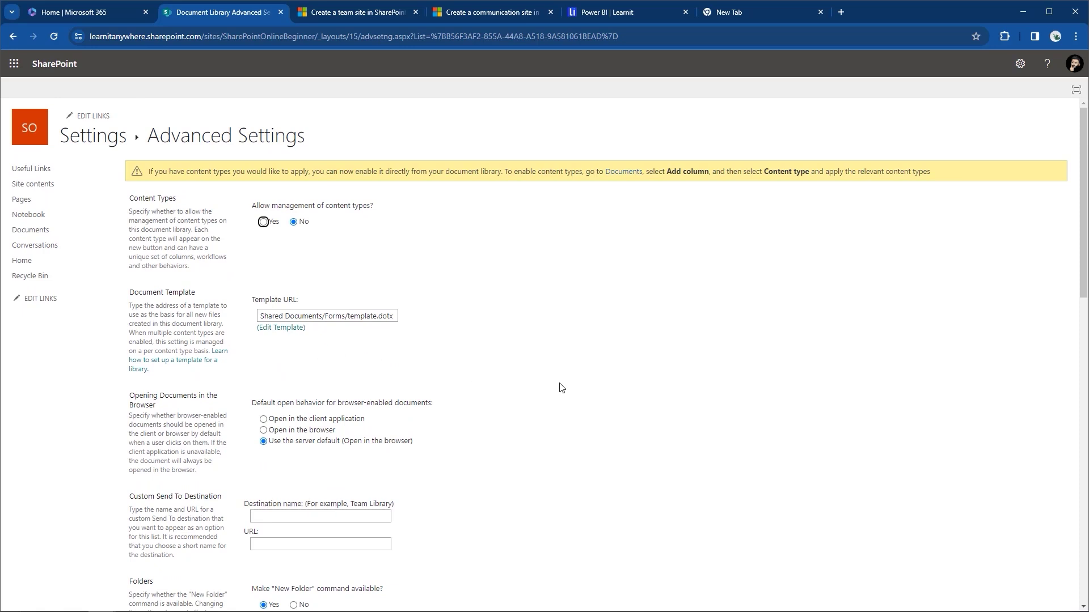
left_click(24, 262)
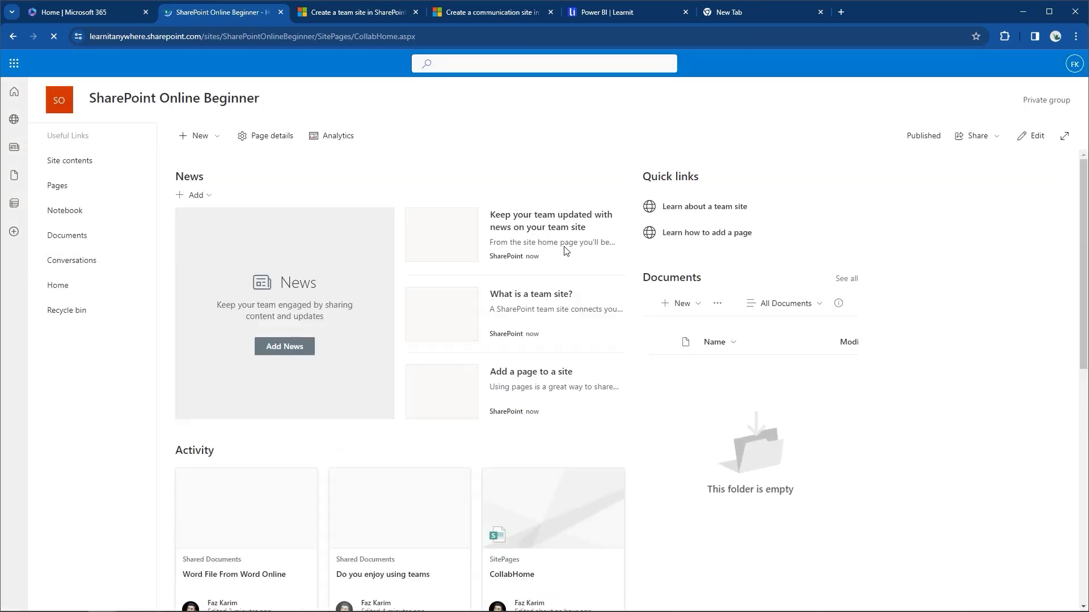
left_click(74, 236)
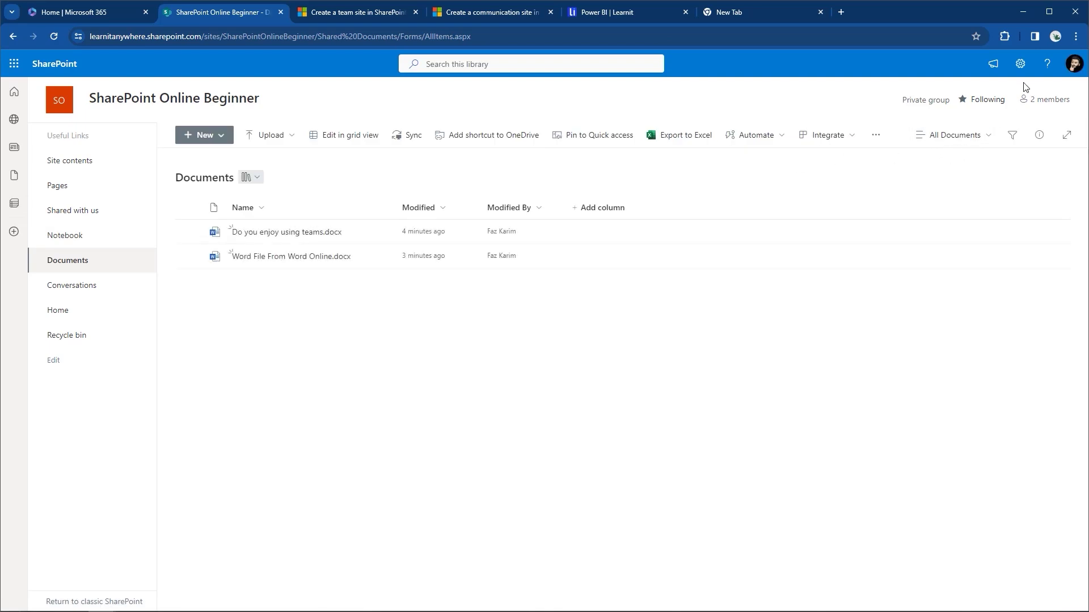
left_click(1020, 64)
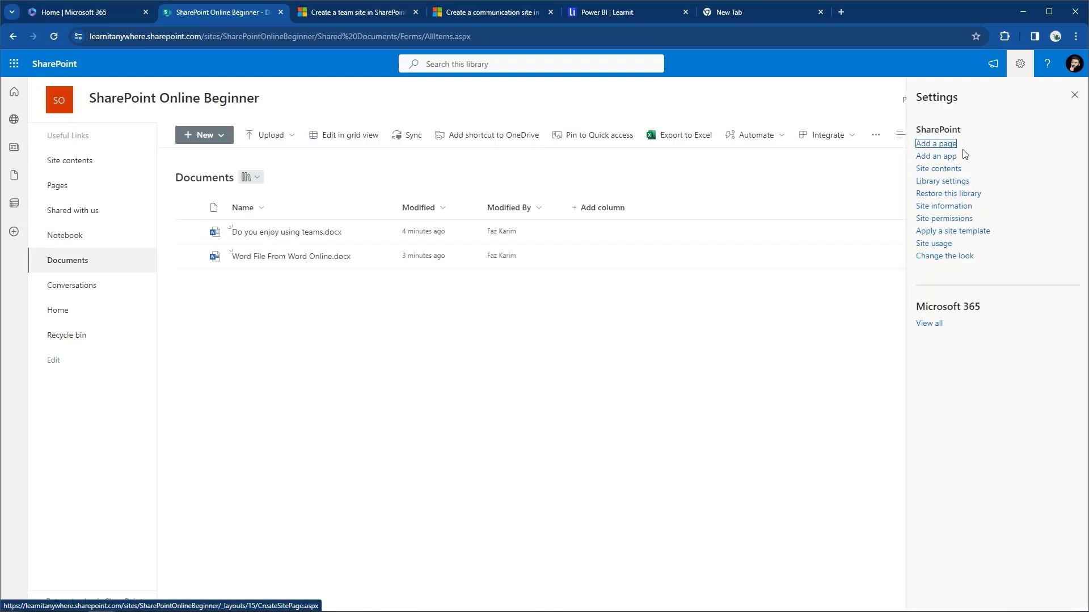
left_click(934, 181)
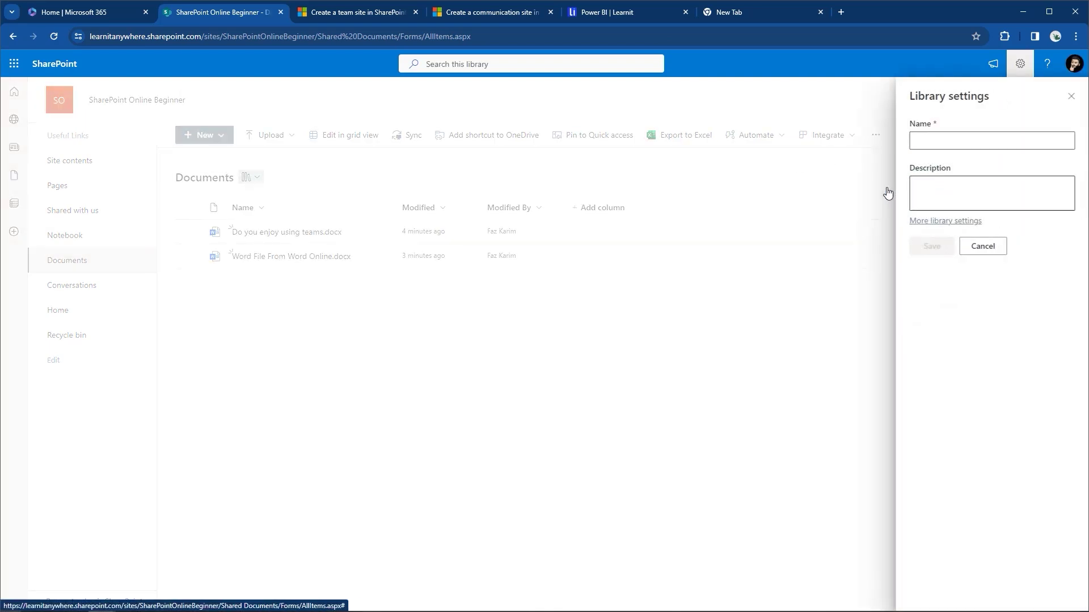
left_click(918, 223)
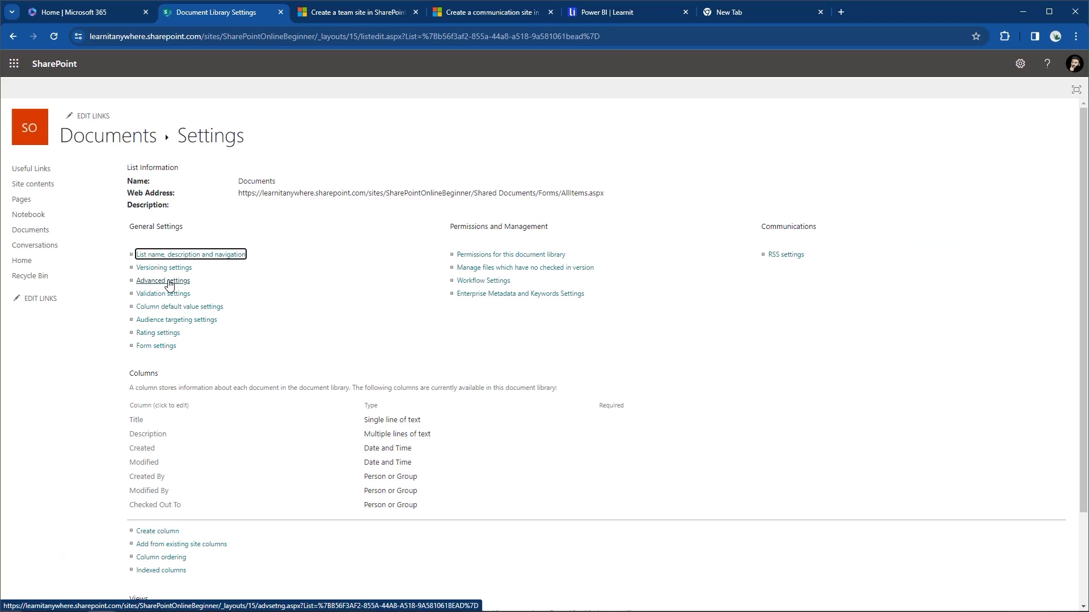
left_click(168, 281)
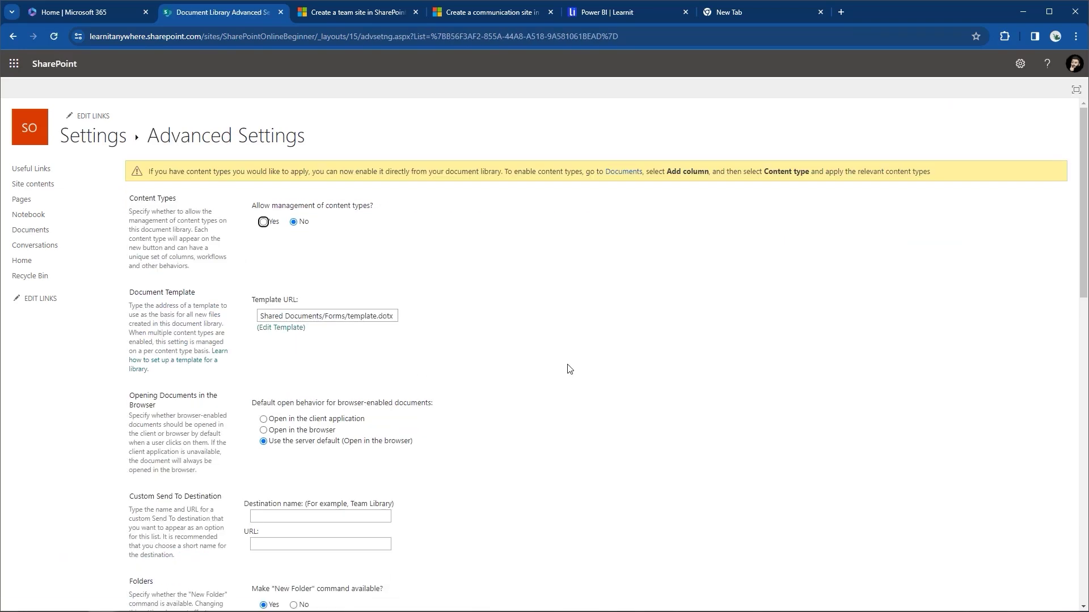
scroll(569, 370, "down", 1)
scroll(569, 369, "down", 4)
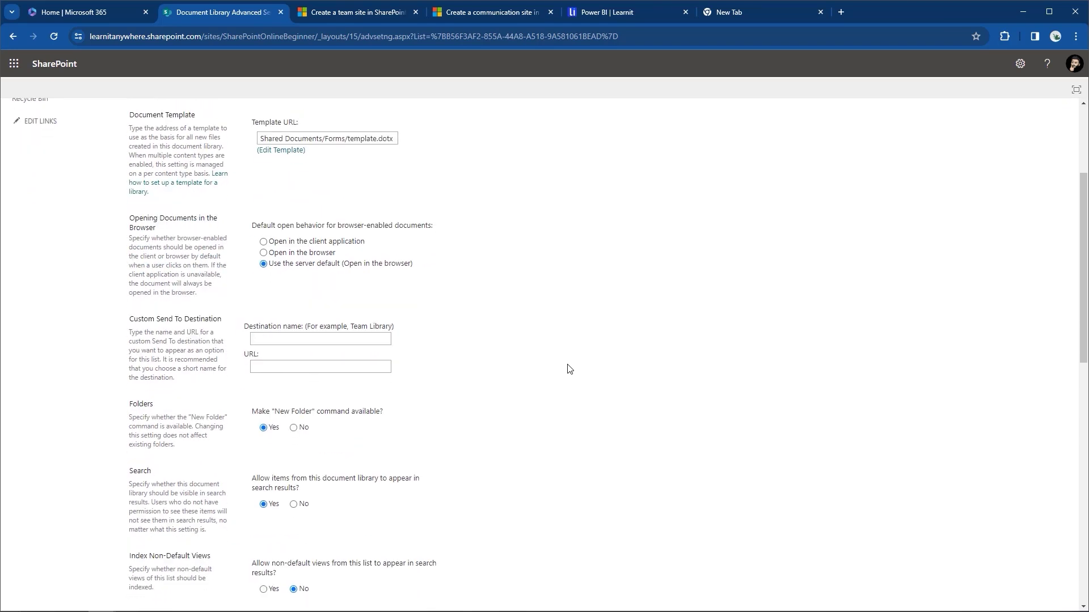
scroll(569, 370, "down", 5)
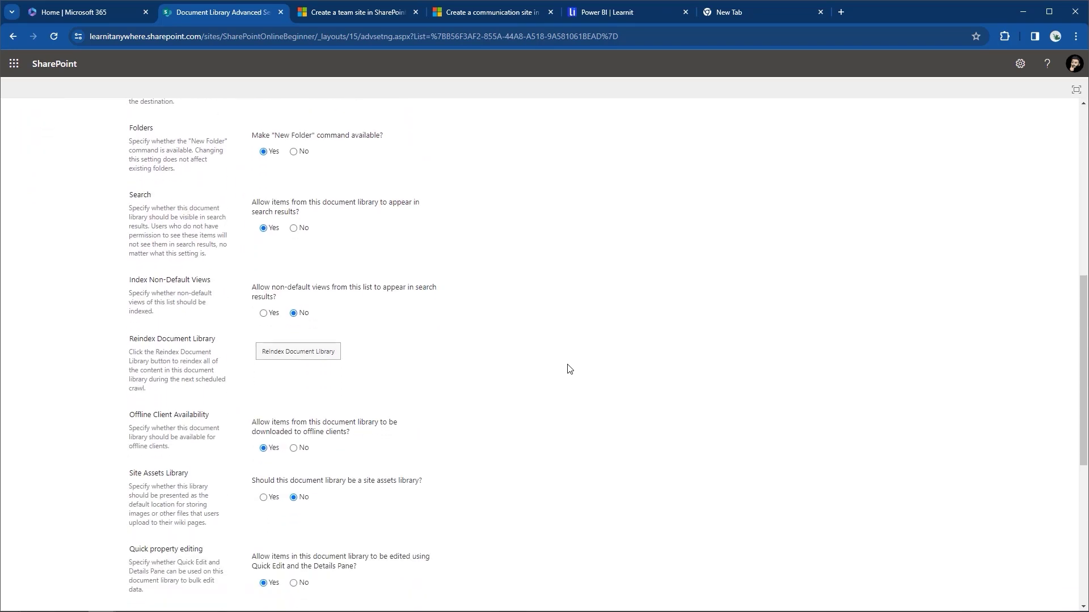
scroll(569, 369, "down", 1)
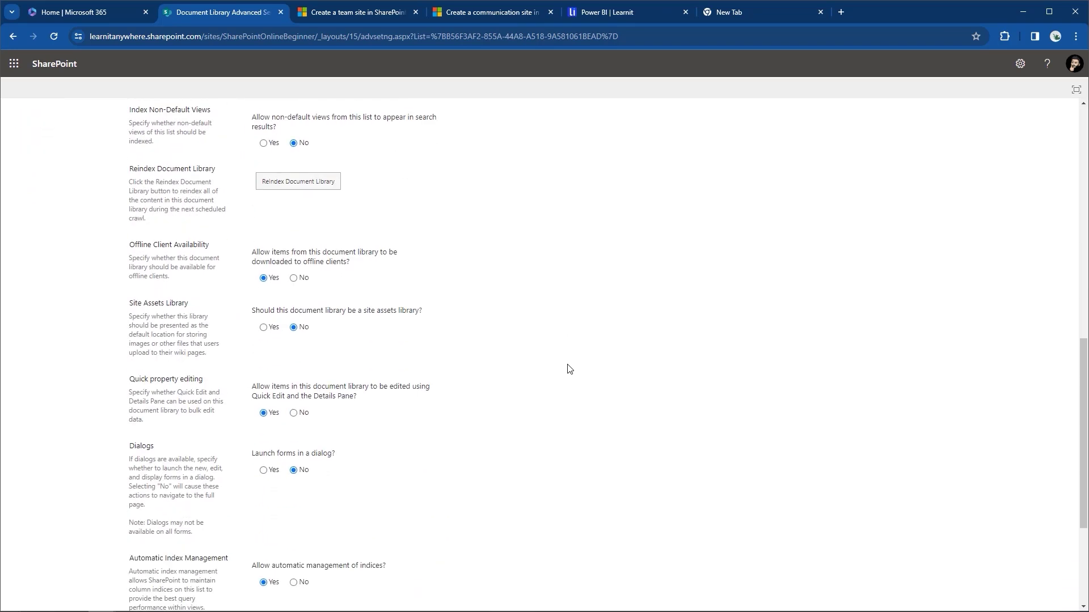
scroll(569, 369, "down", 4)
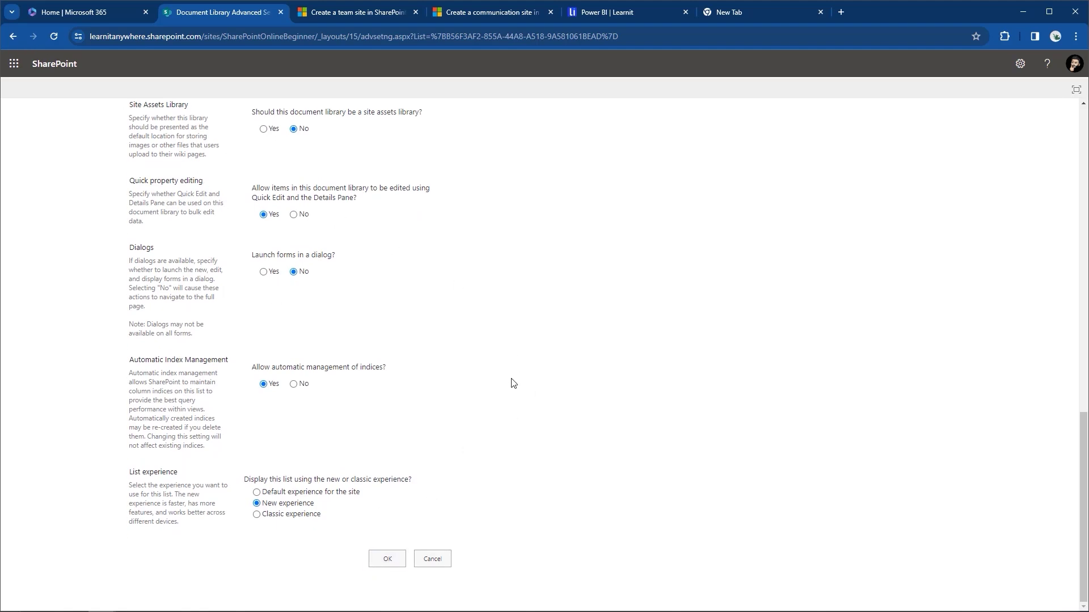
scroll(512, 383, "up", 10)
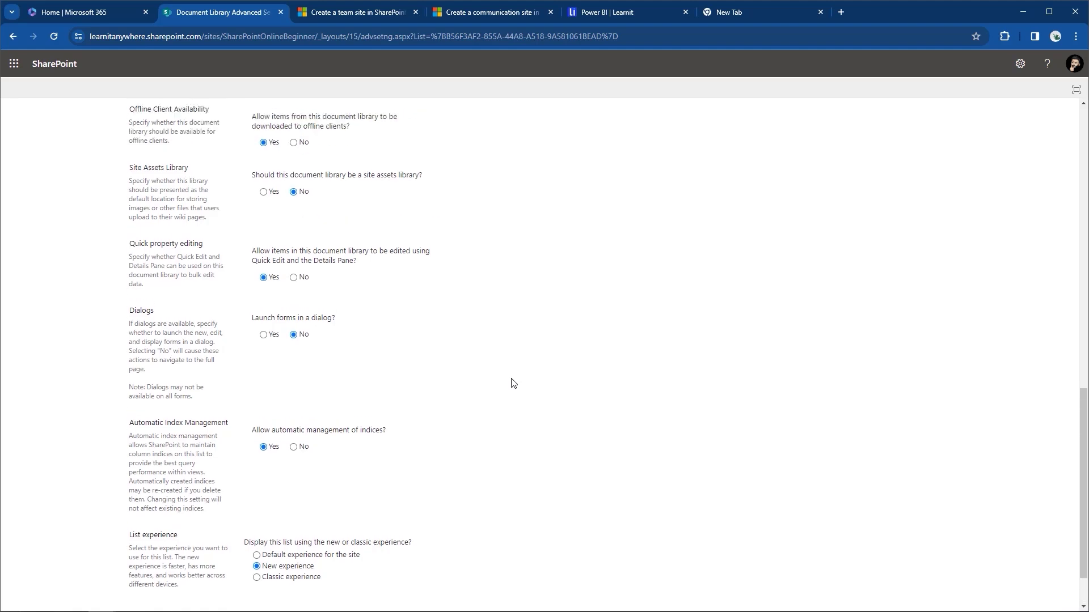
scroll(512, 383, "up", 5)
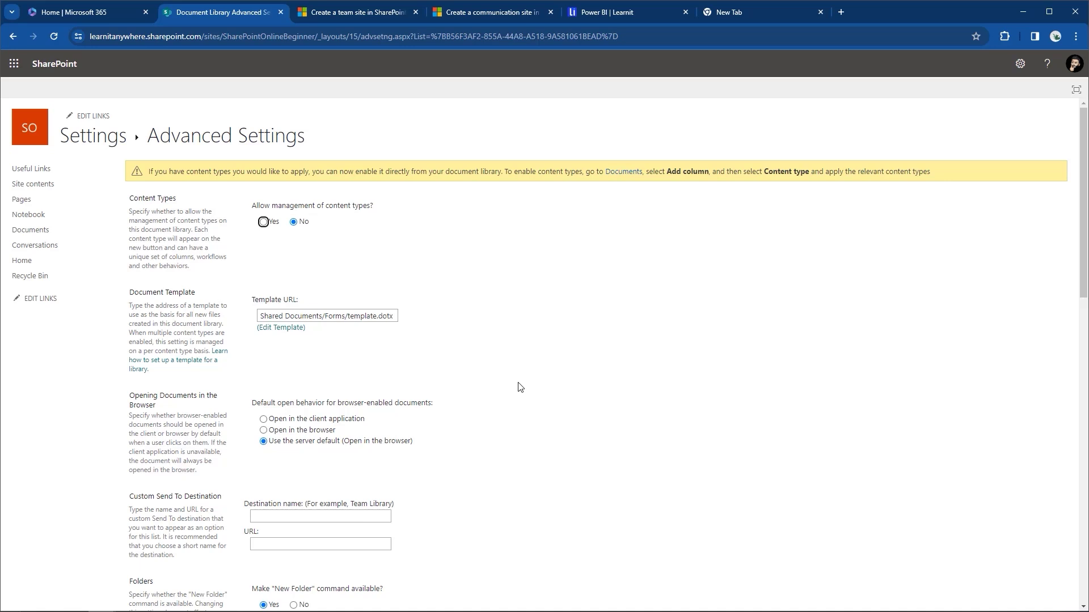
Return to the Documents library and open the actions menu for Do you enjoy using teams.docx.
left_click(42, 235)
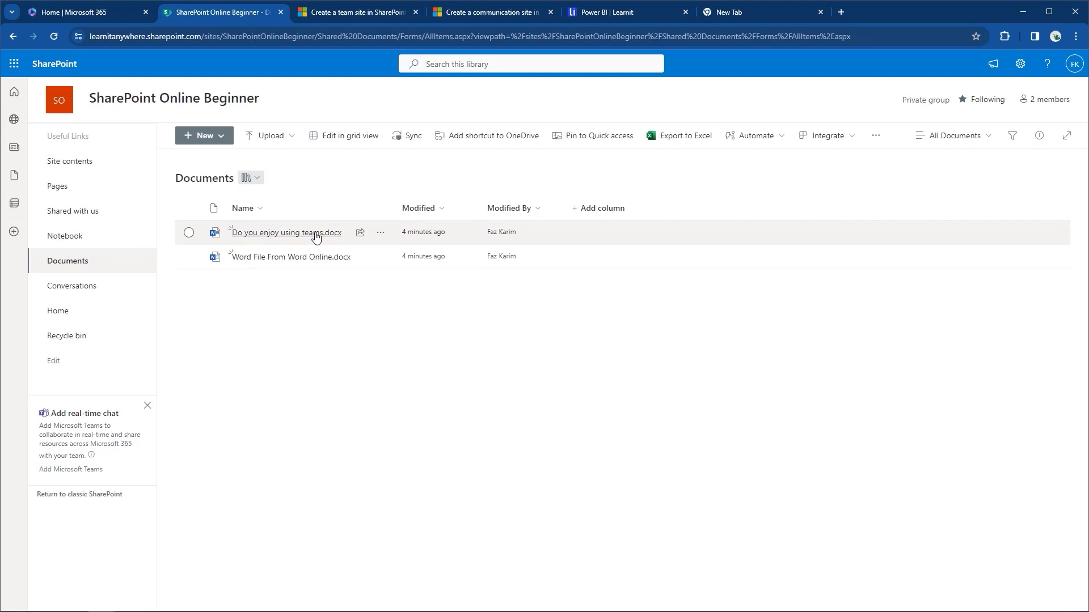
mouse_move(316, 237)
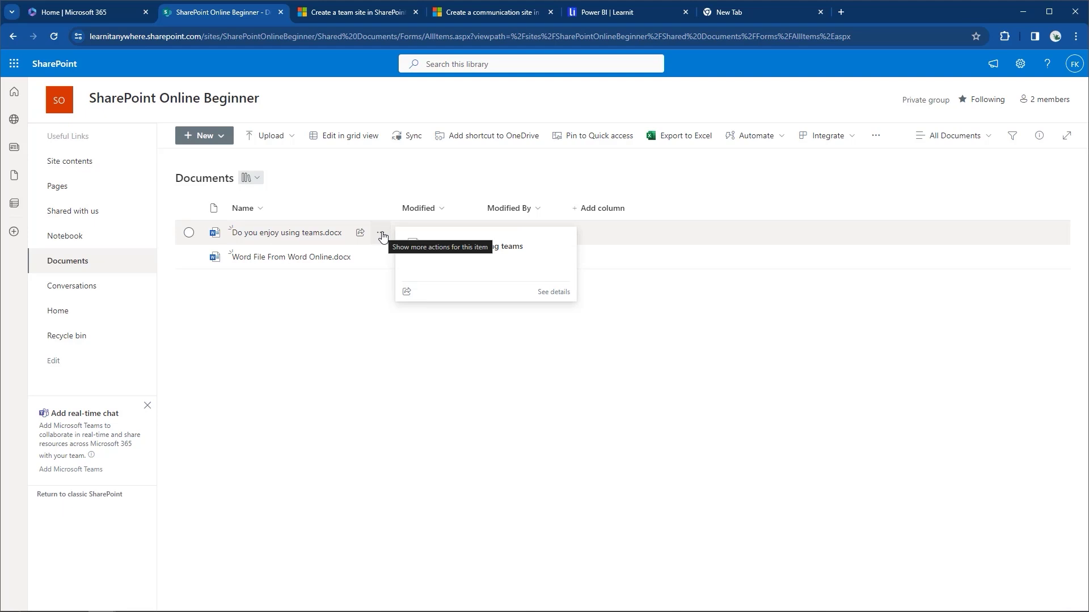
left_click(189, 232)
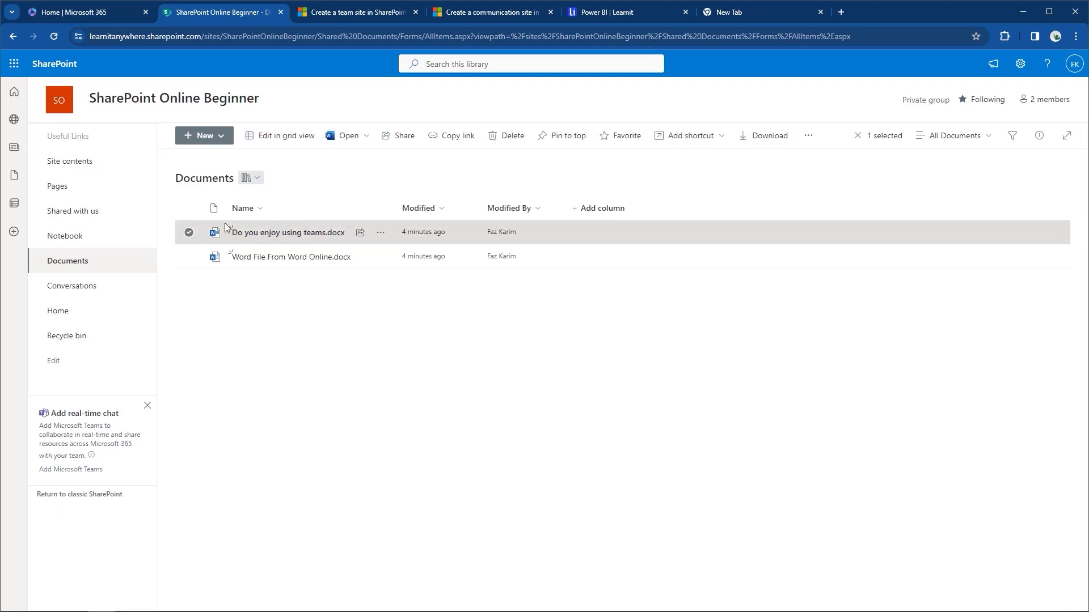
left_click(805, 135)
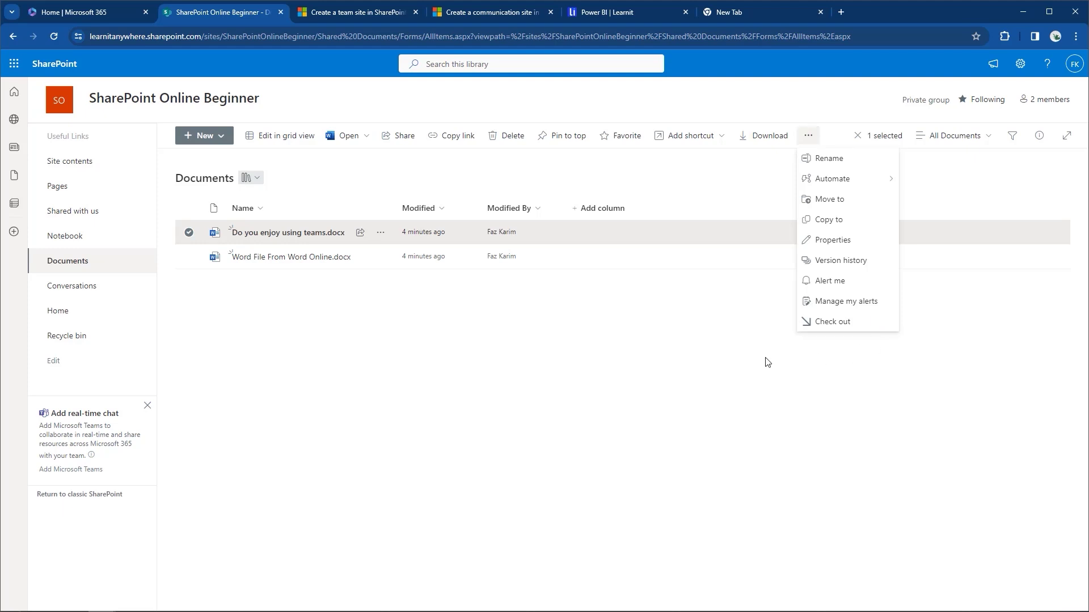
left_click(381, 238)
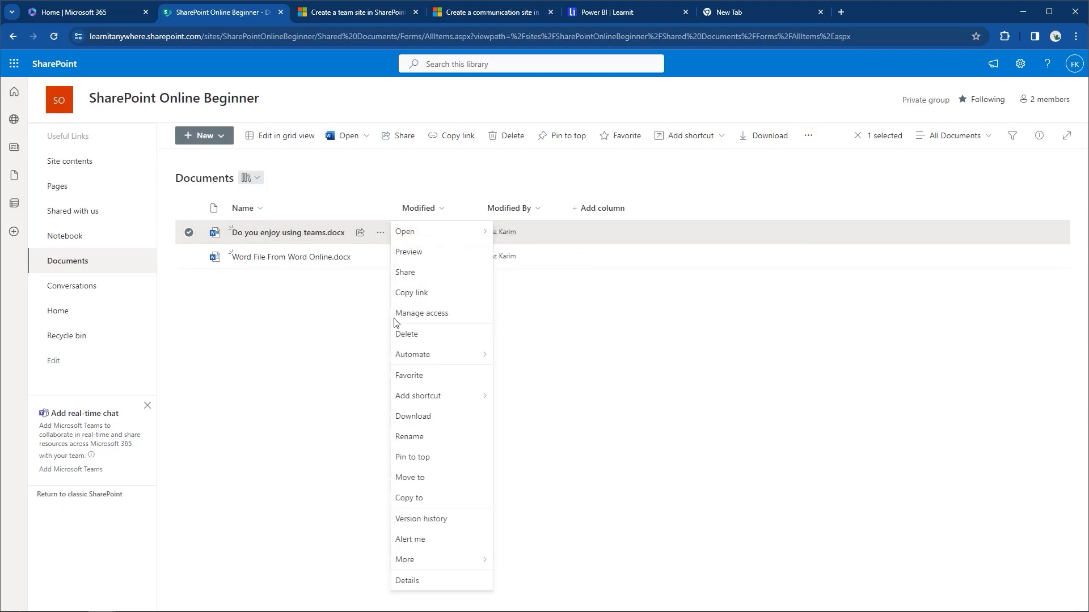
mouse_move(442, 567)
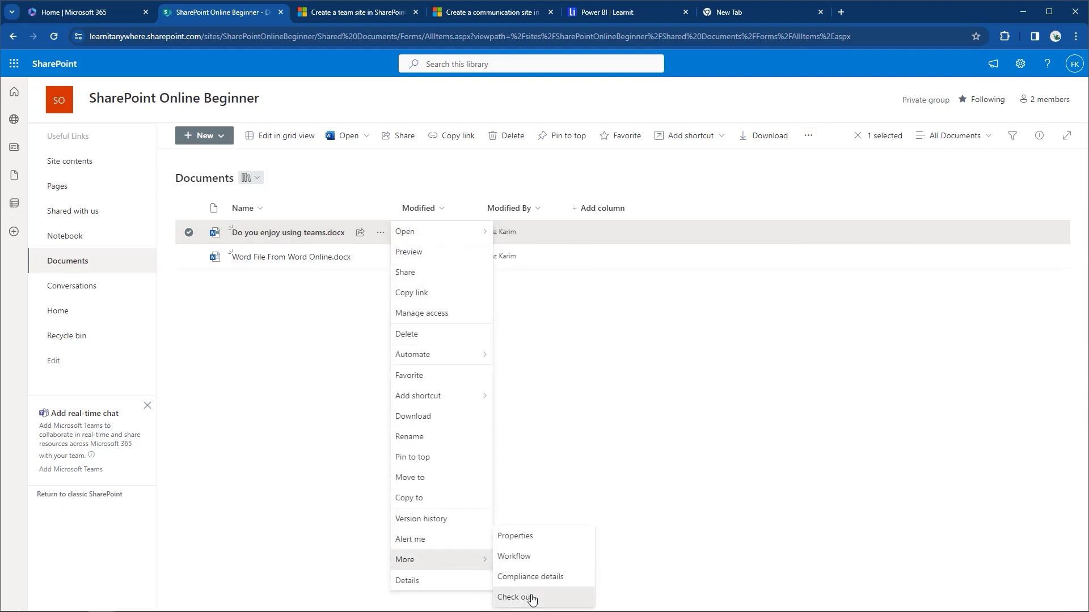
Check out 'Do you enjoy using teams.docx' from its More menu.
left_click(532, 599)
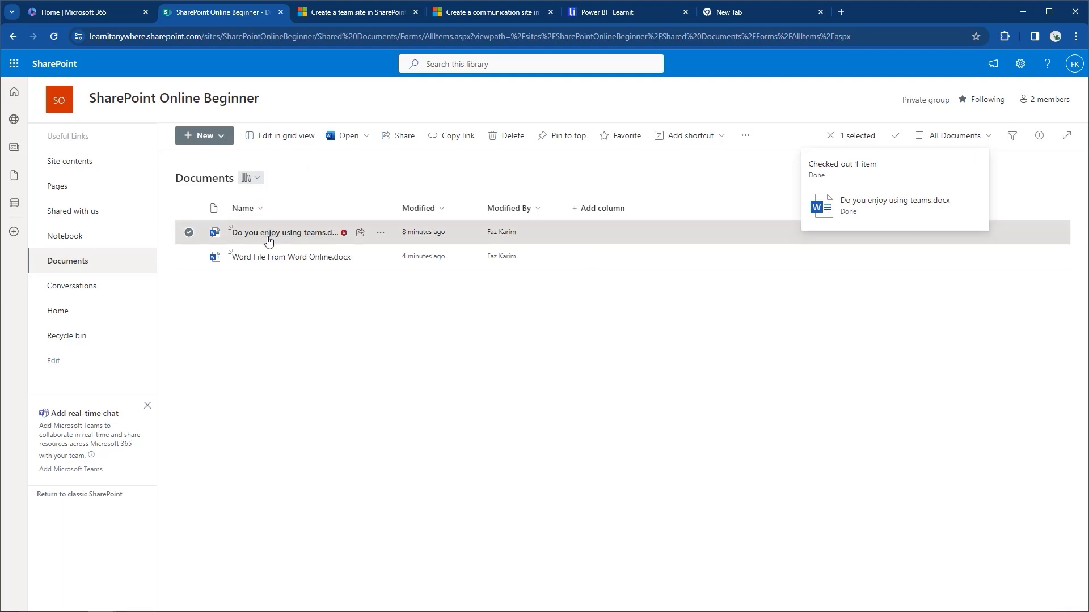
mouse_move(268, 241)
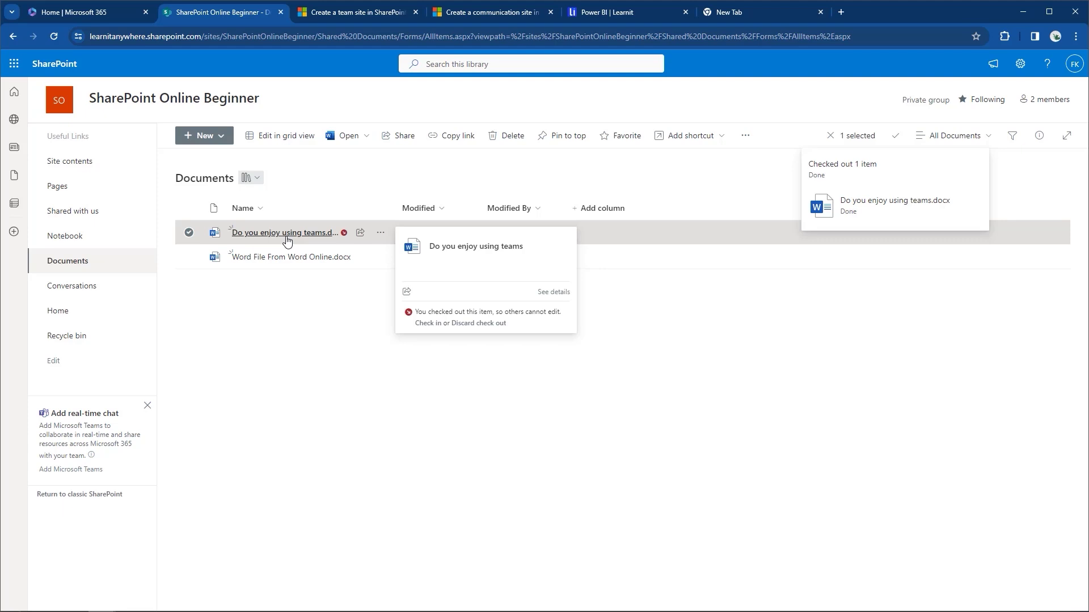
Check 'Do you enjoy using teams.docx' back in with the comment 'No change.'.
left_click(375, 236)
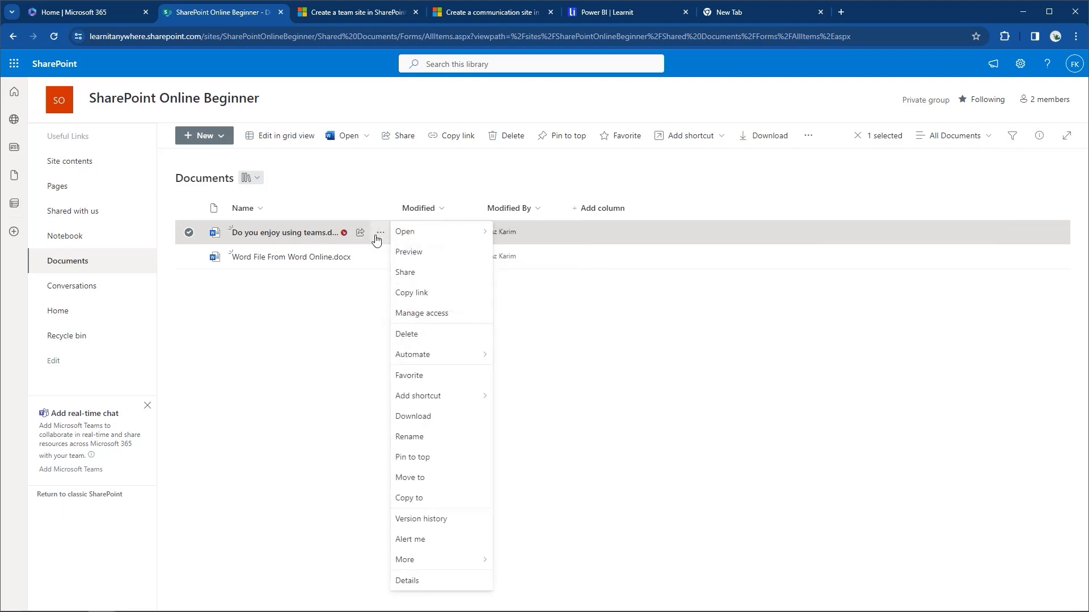
mouse_move(404, 563)
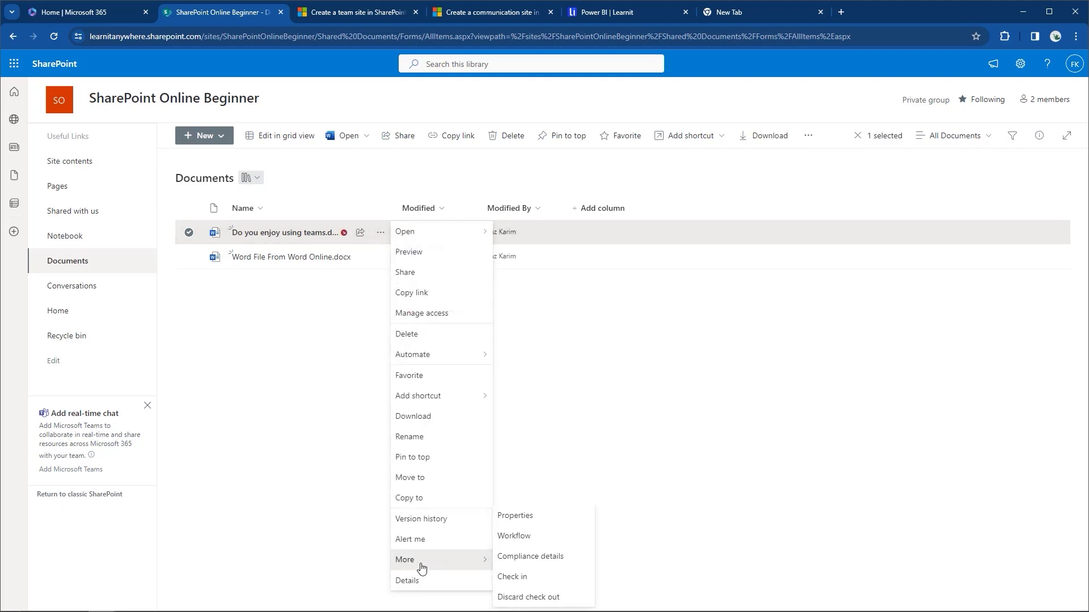
left_click(531, 582)
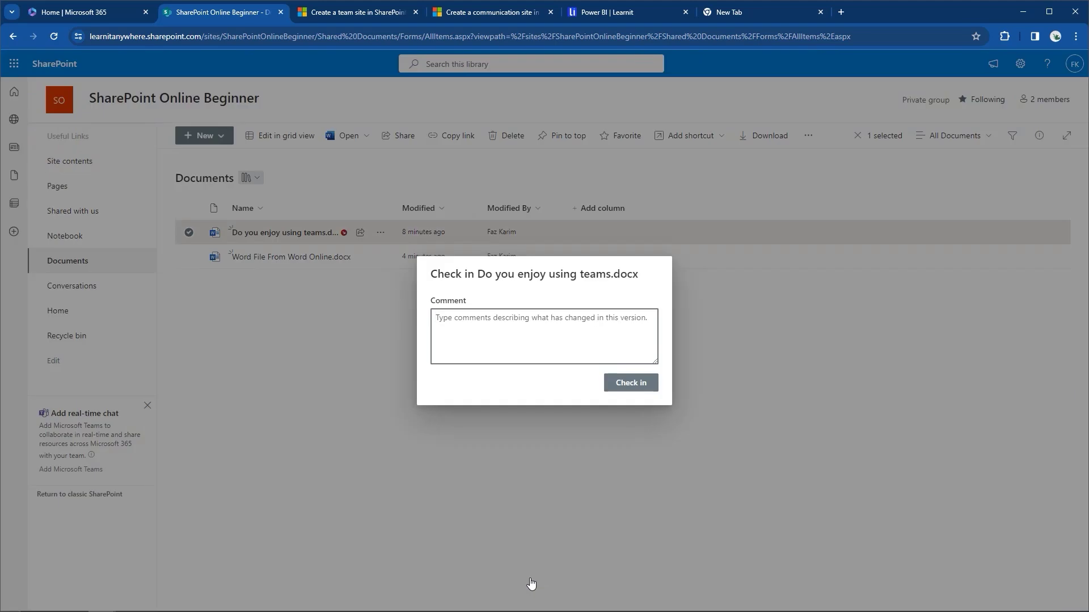
type("No change")
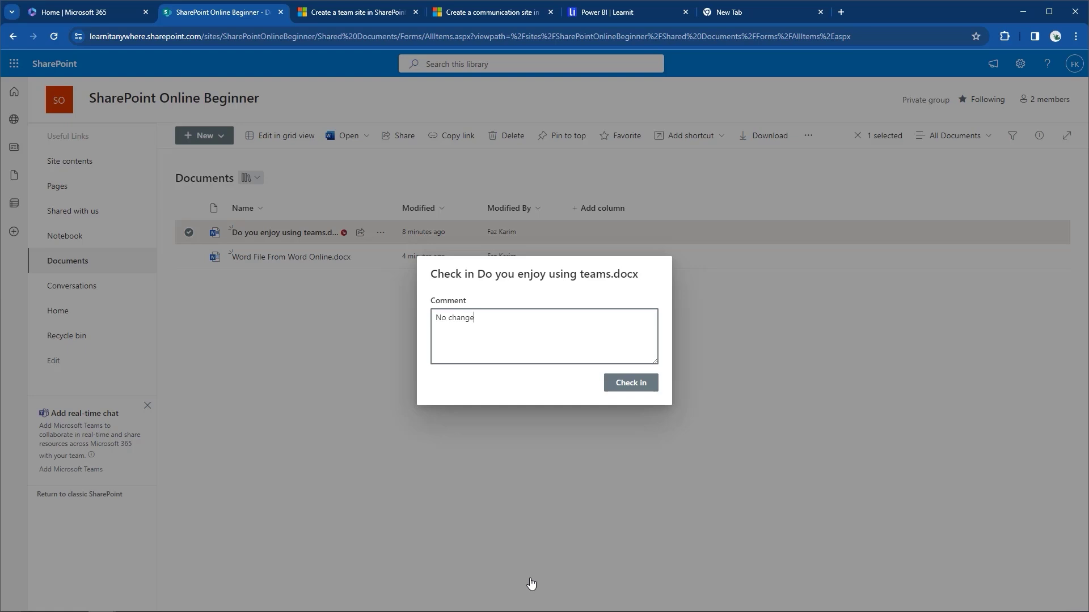
type(".")
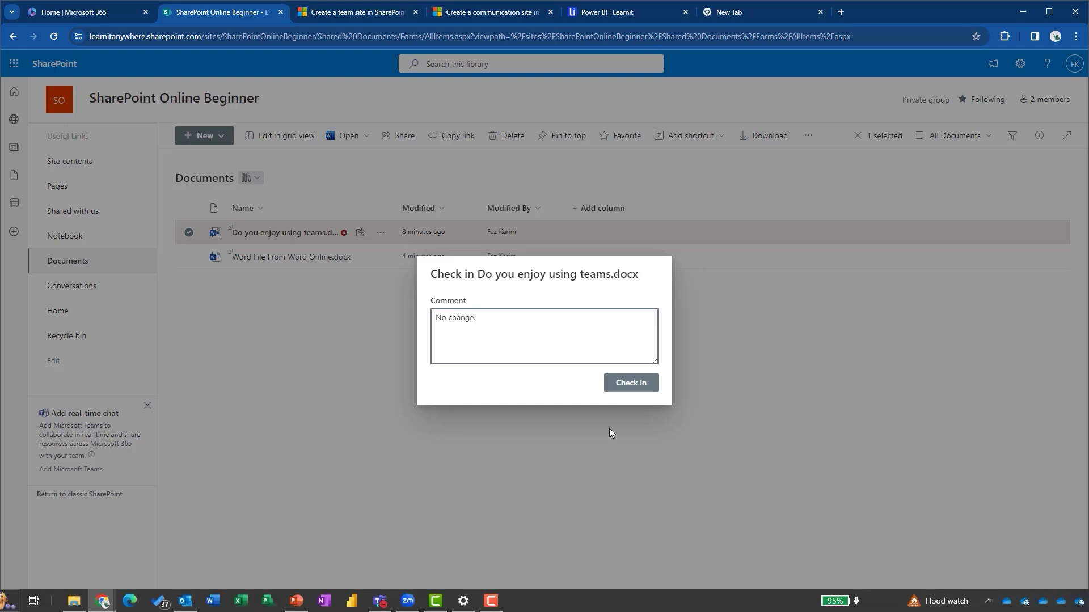
left_click(631, 389)
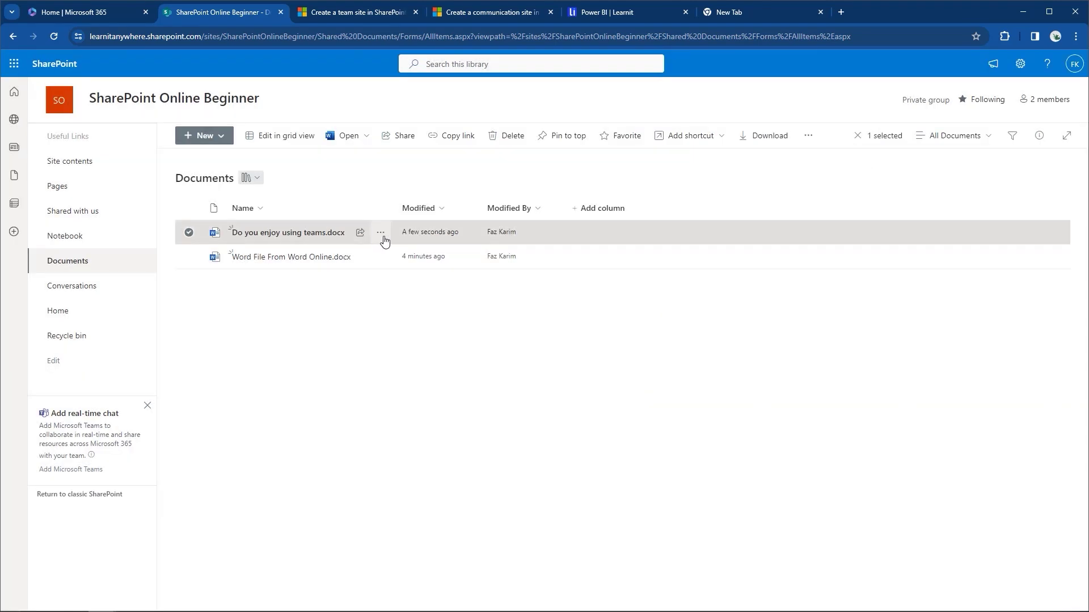
left_click(808, 137)
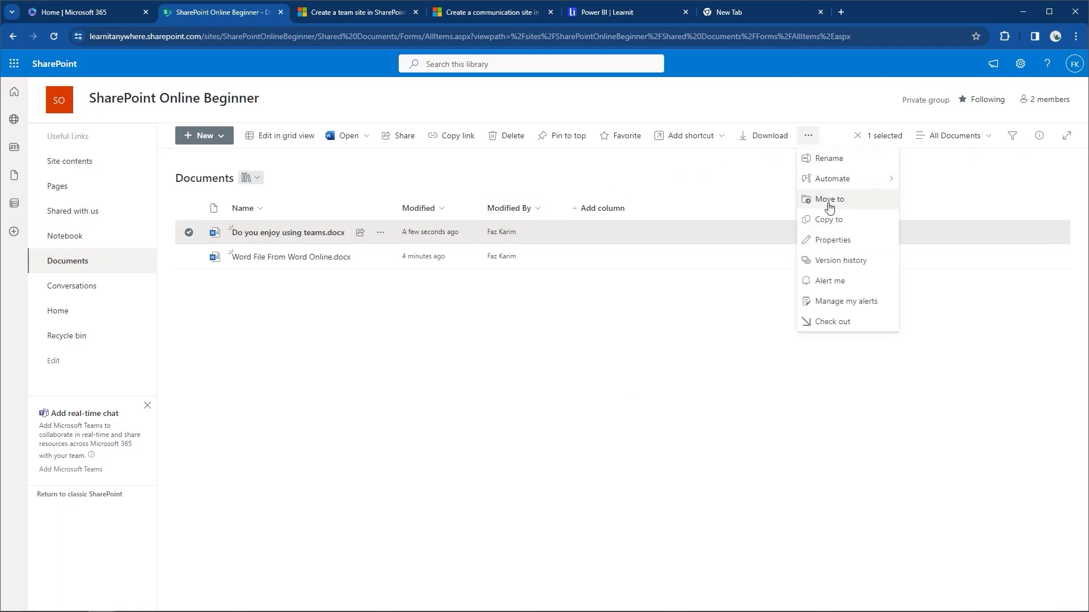
left_click(835, 262)
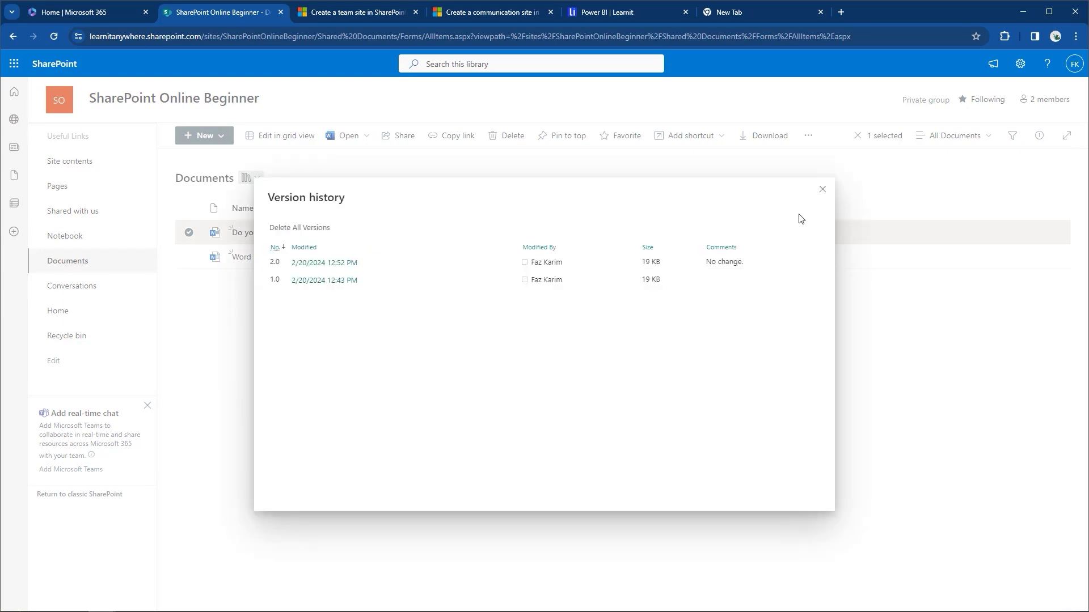
left_click(823, 189)
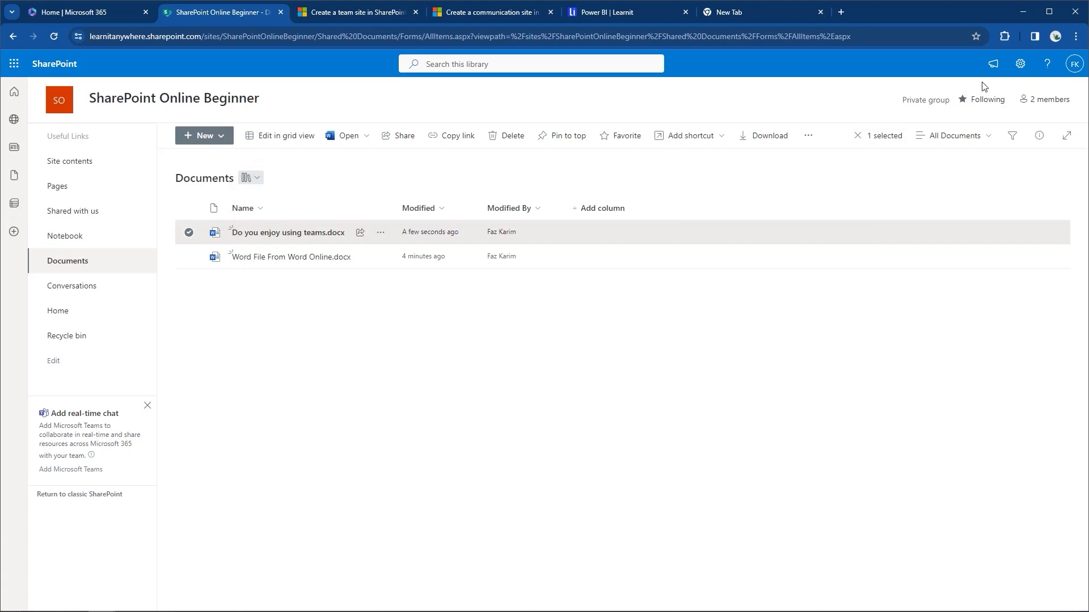
left_click(1021, 62)
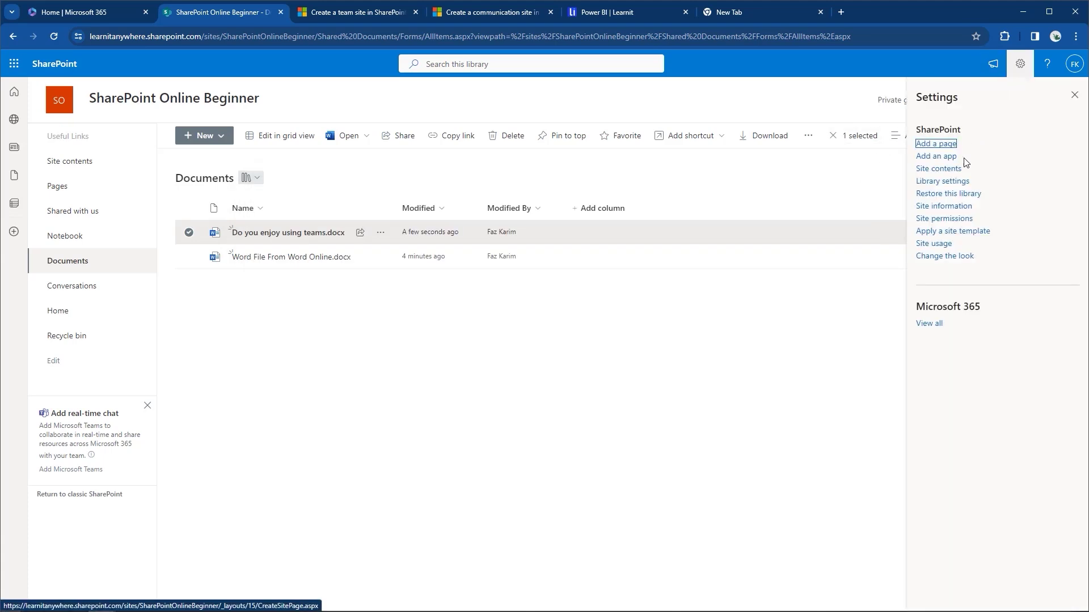
left_click(946, 181)
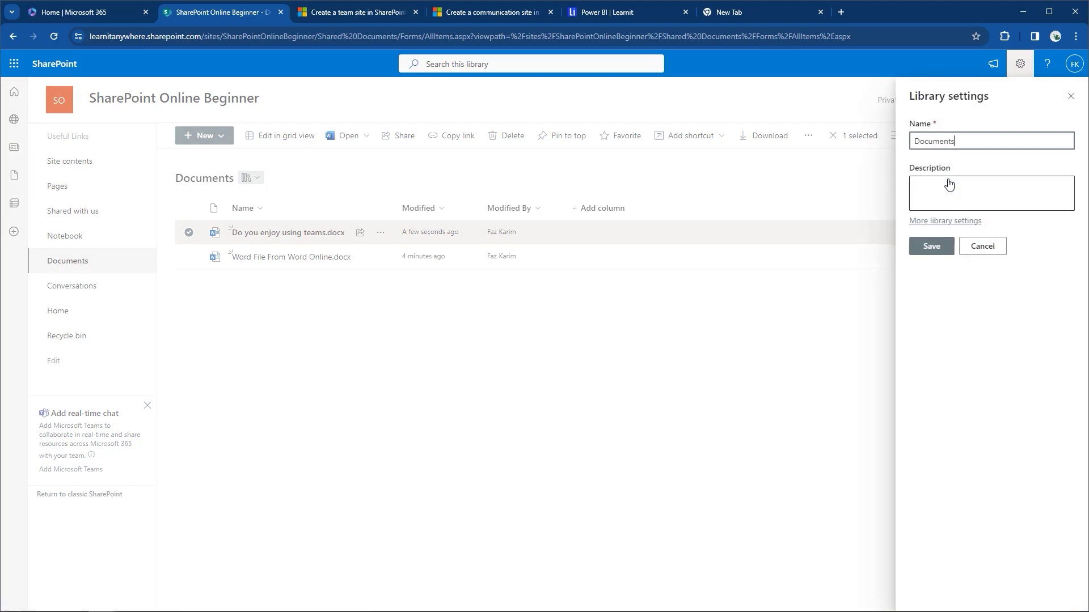
left_click(922, 222)
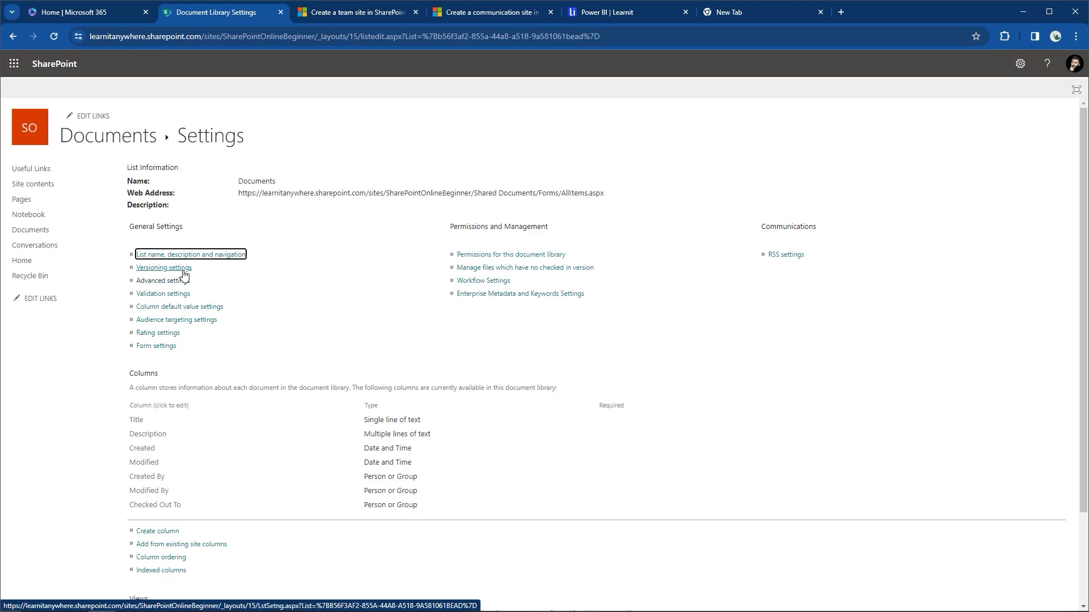
left_click(184, 273)
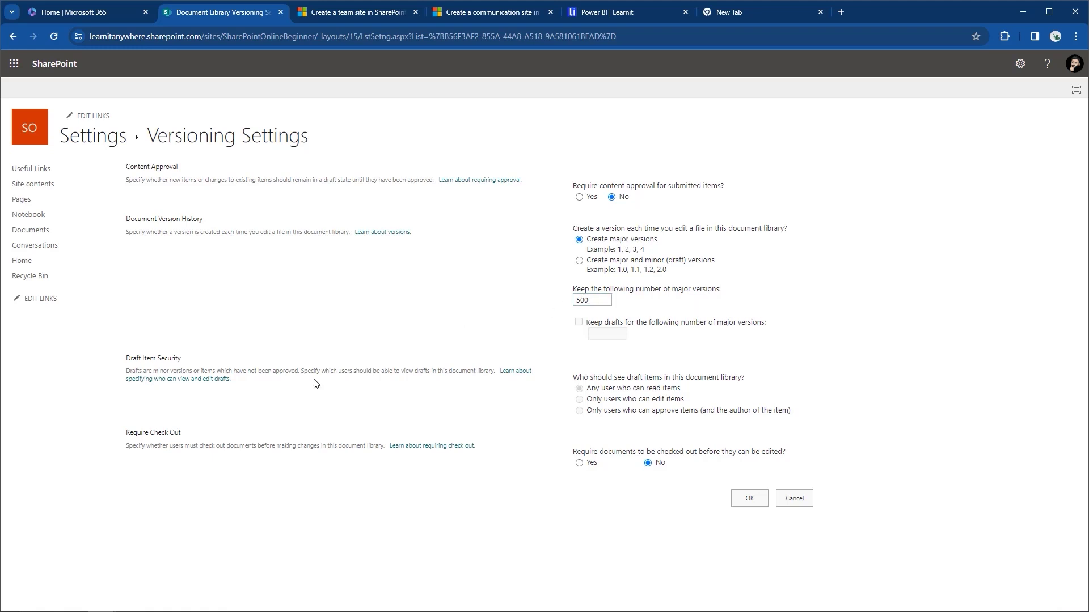
left_click_drag(123, 439, 182, 437)
left_click(183, 436)
left_click(24, 231)
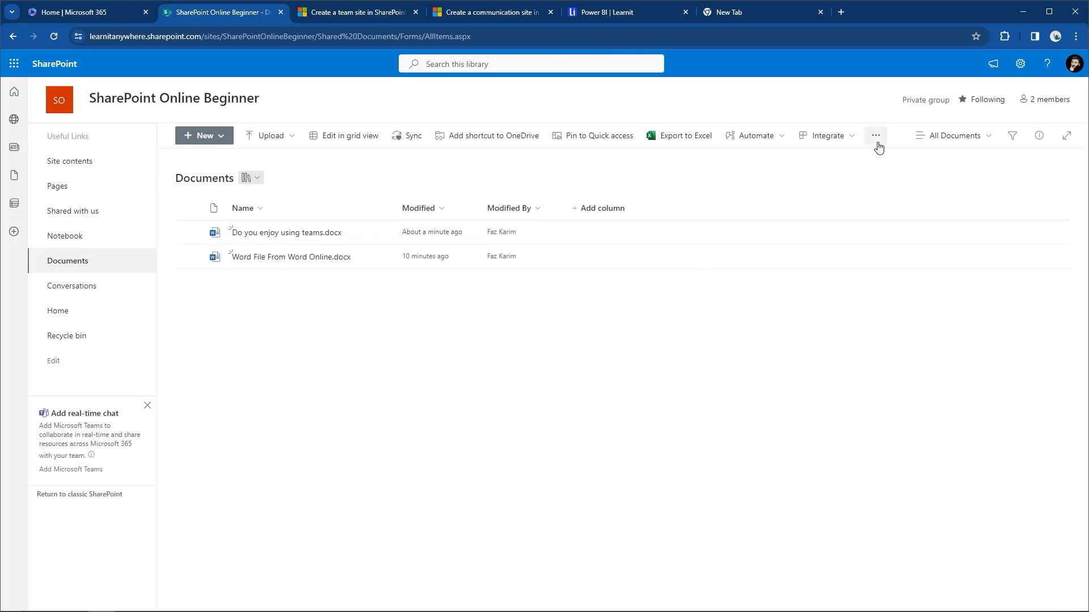
Set Require content approval to Yes in the library's Versioning settings, then return to Documents.
left_click(1020, 63)
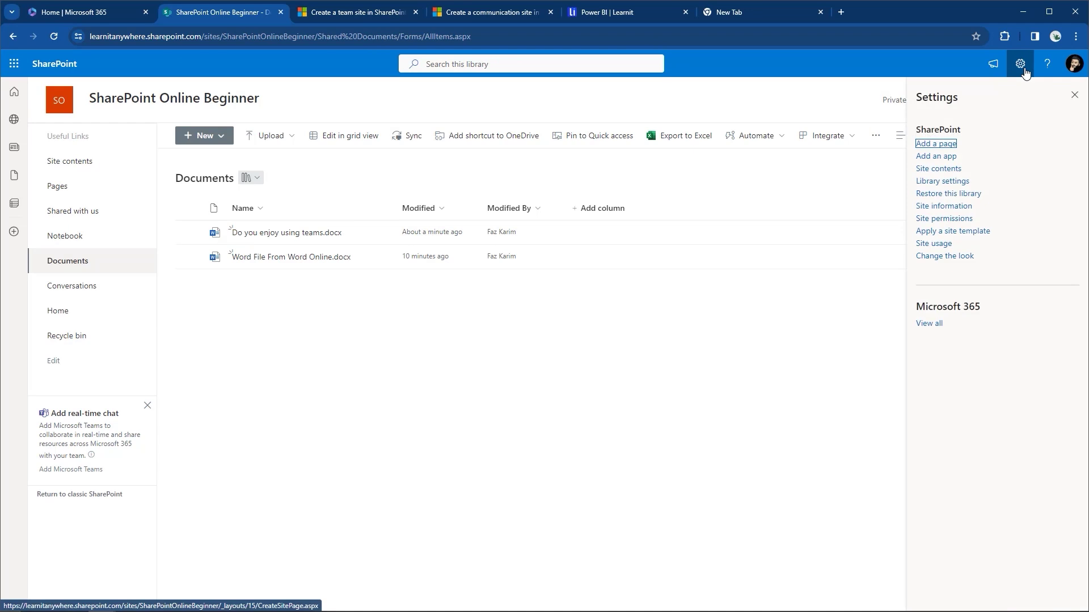
left_click(940, 181)
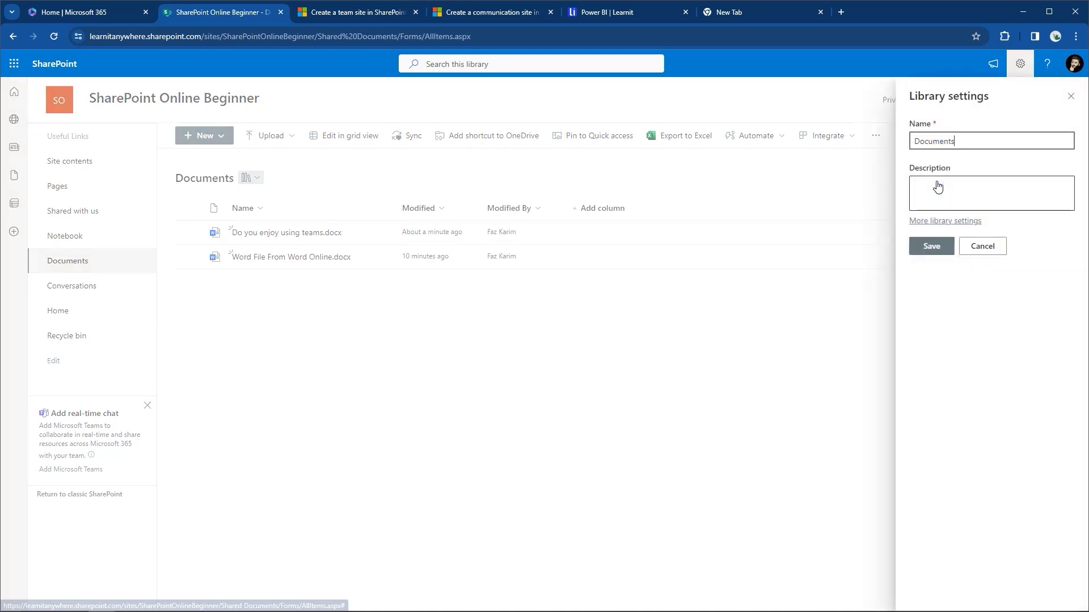
left_click(915, 221)
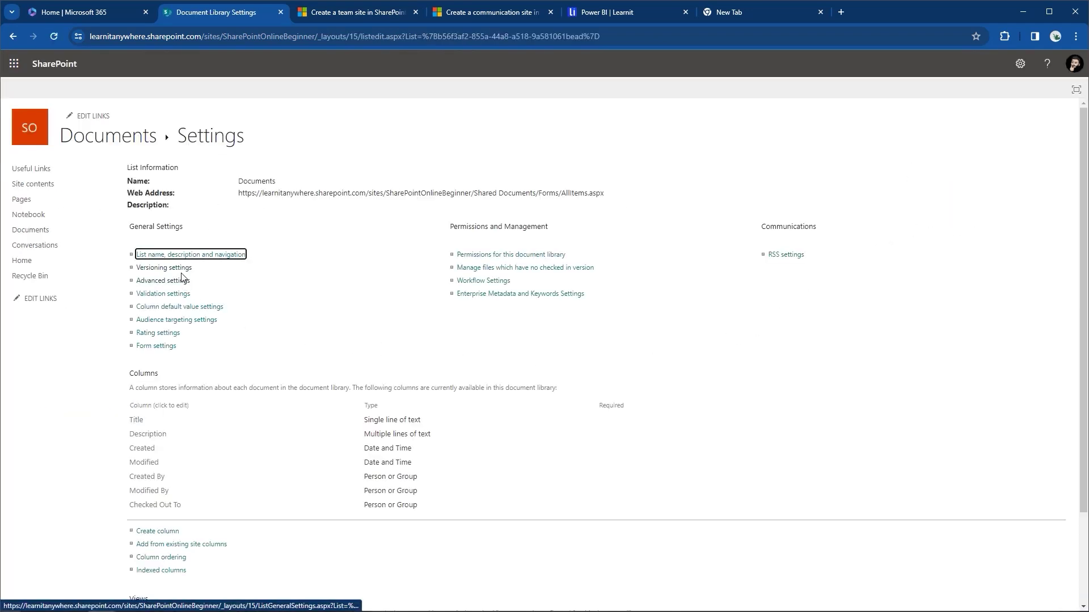
left_click(182, 274)
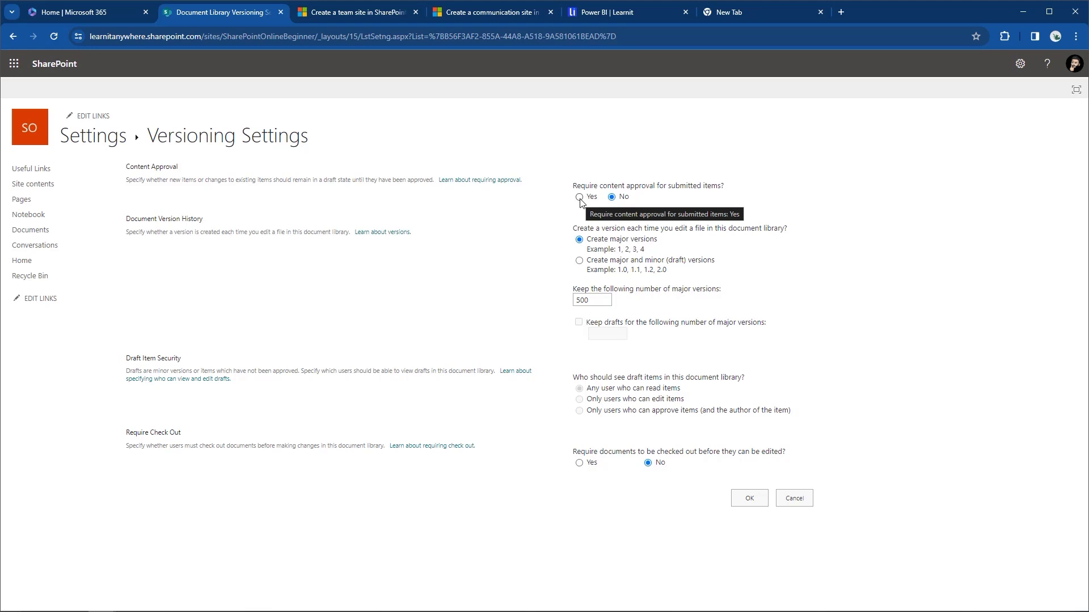
left_click(580, 199)
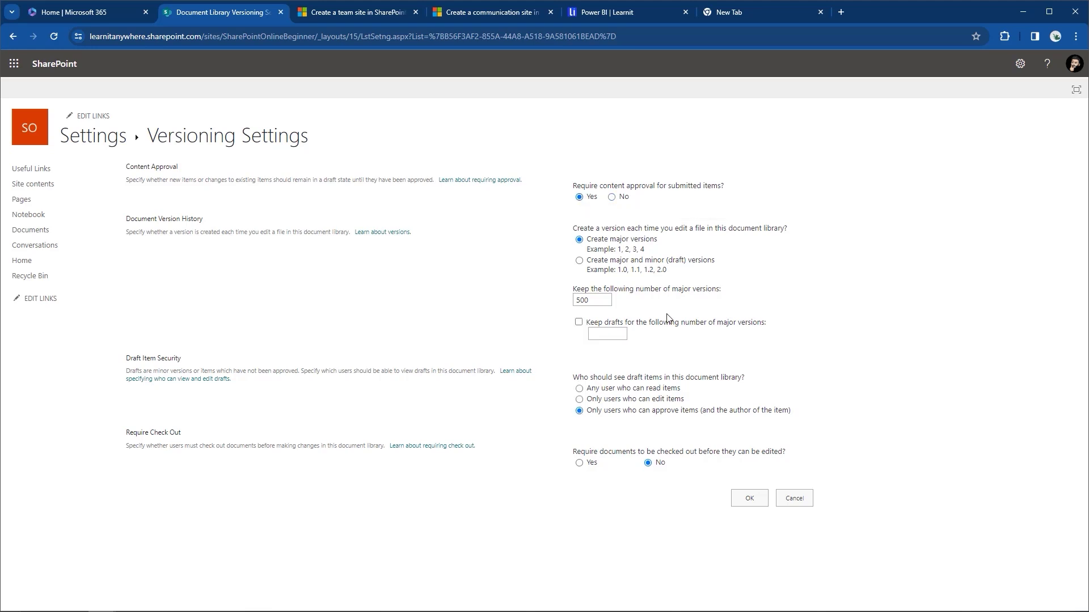
left_click(750, 499)
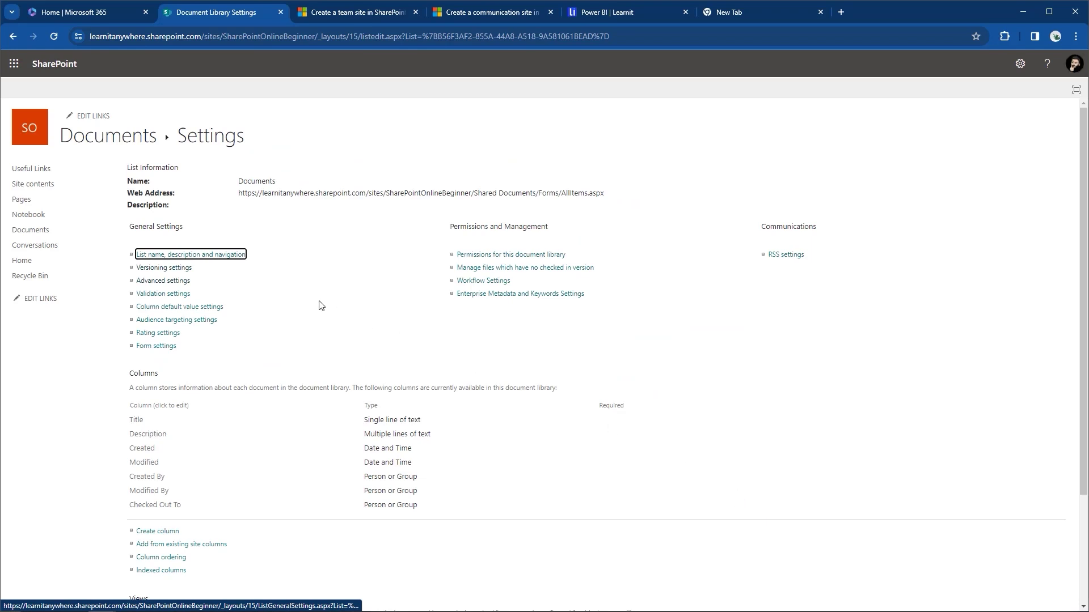
left_click(45, 231)
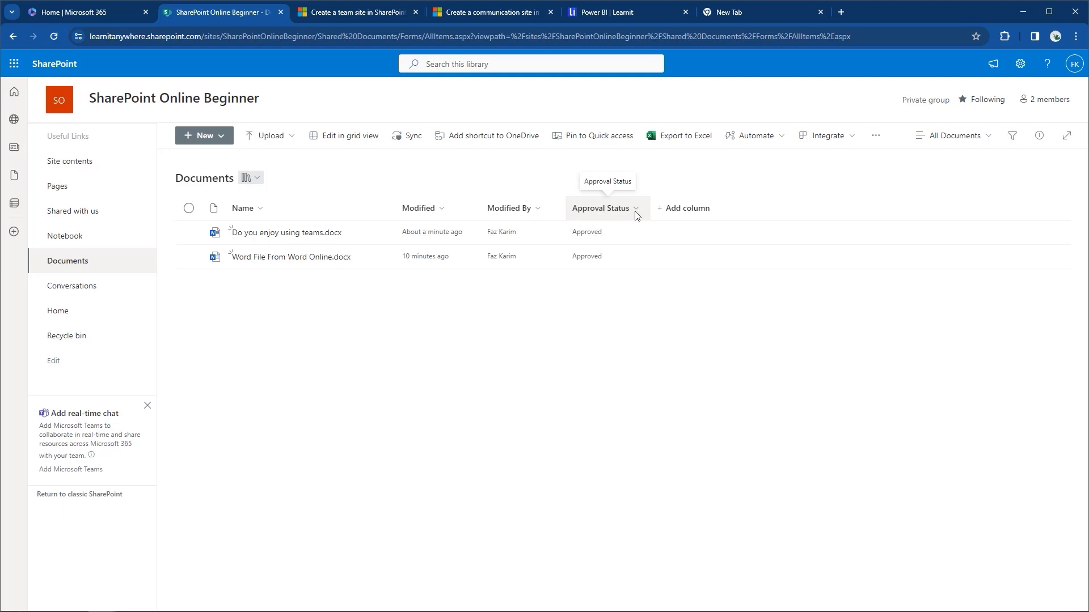
Create a new Word document, Document.docx, in the library and refresh the list.
left_click(211, 137)
left_click(201, 180)
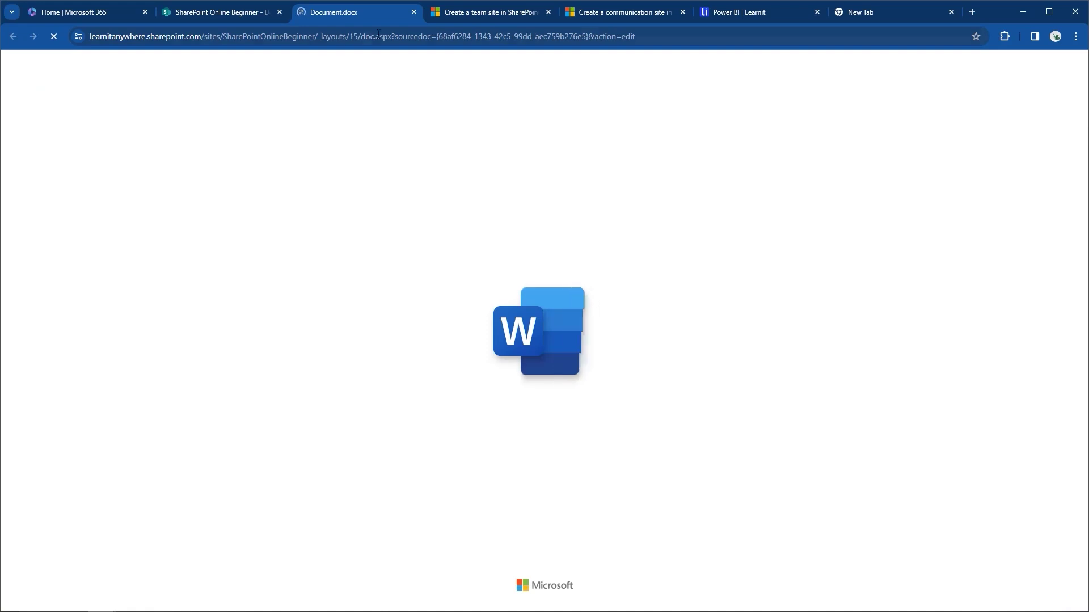
left_click(414, 13)
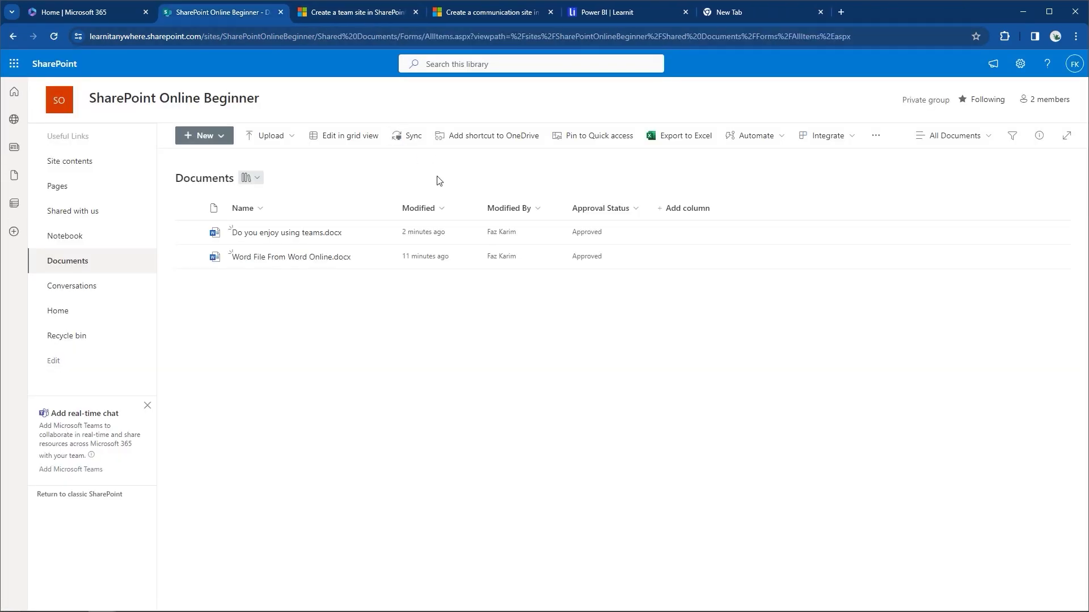
left_click(54, 36)
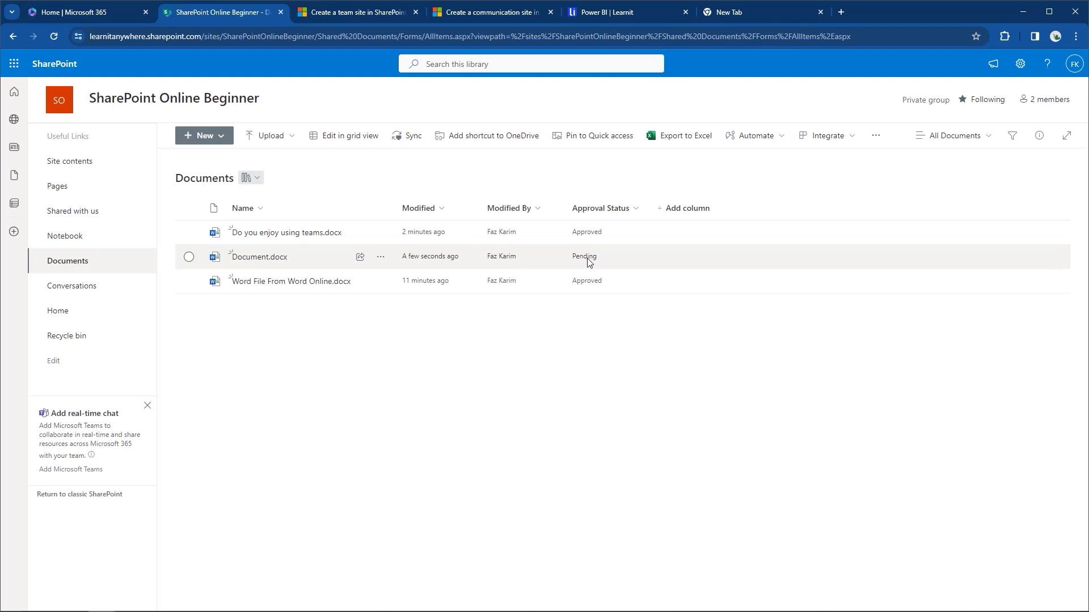
Set Document.docx's approval status to Approved.
left_click(380, 259)
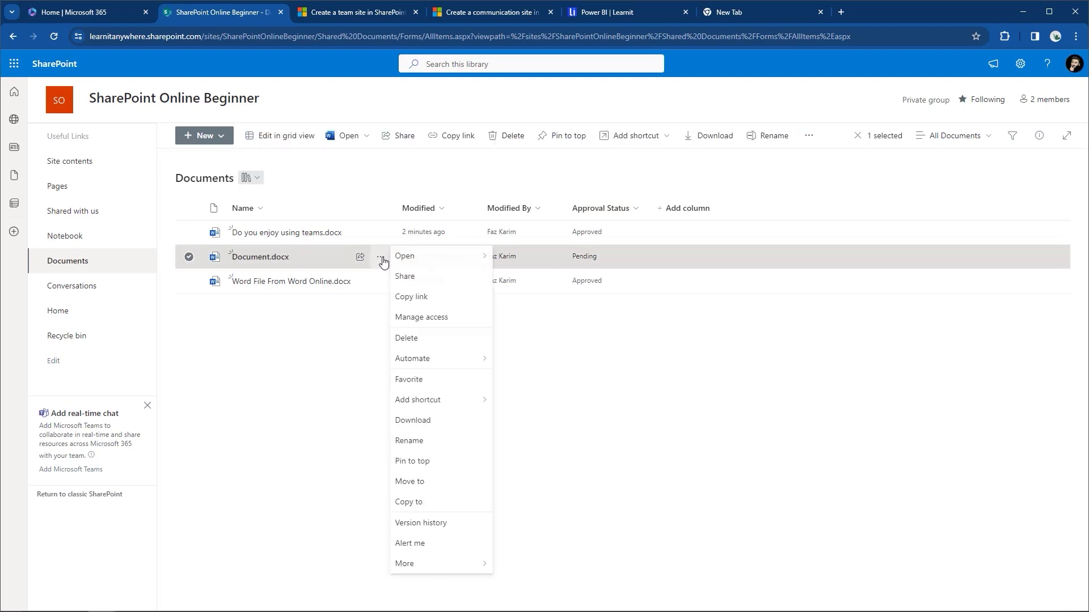
mouse_move(413, 578)
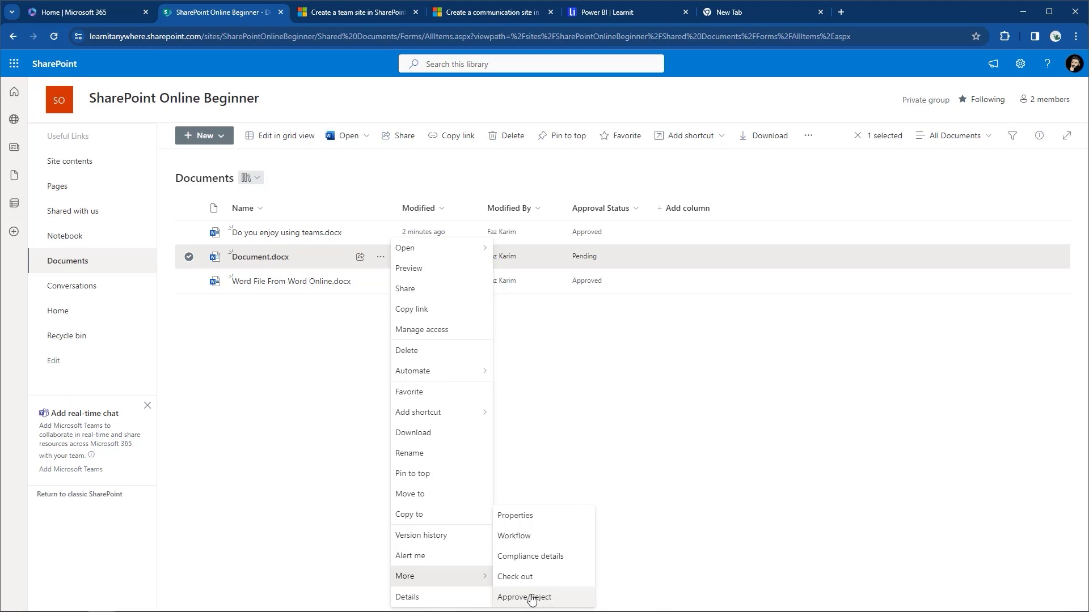
left_click(531, 598)
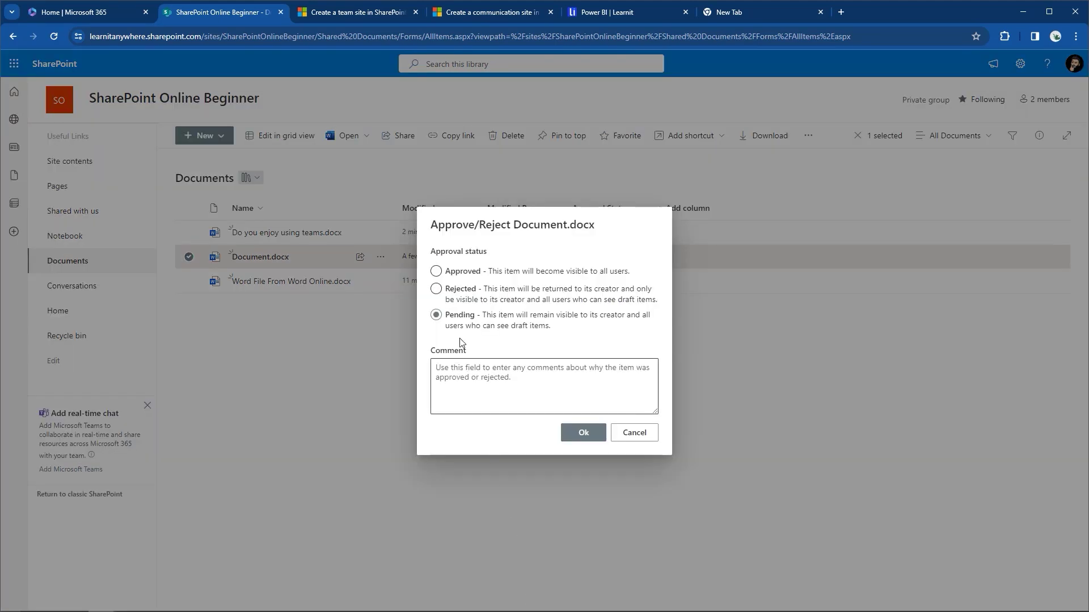
left_click(438, 272)
left_click(601, 436)
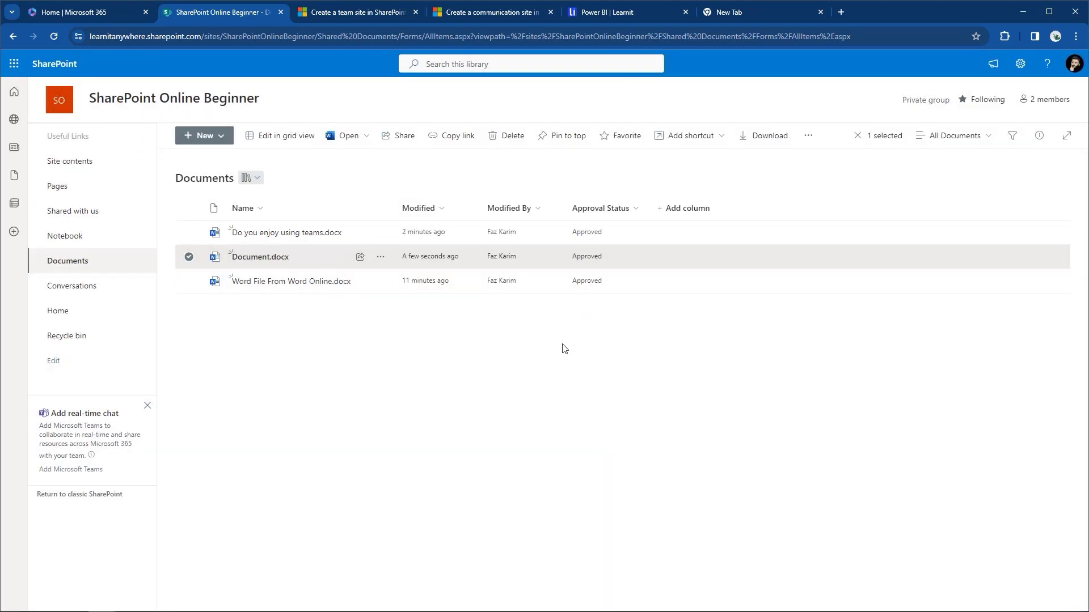
key("t")
type("Check in and check out")
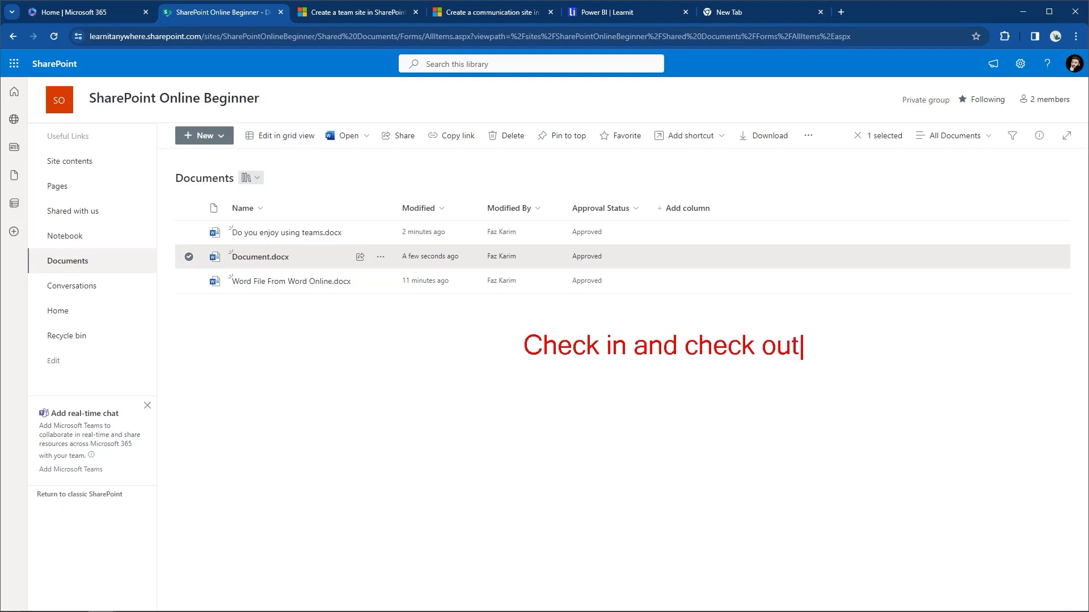
key("Return")
type("Vers")
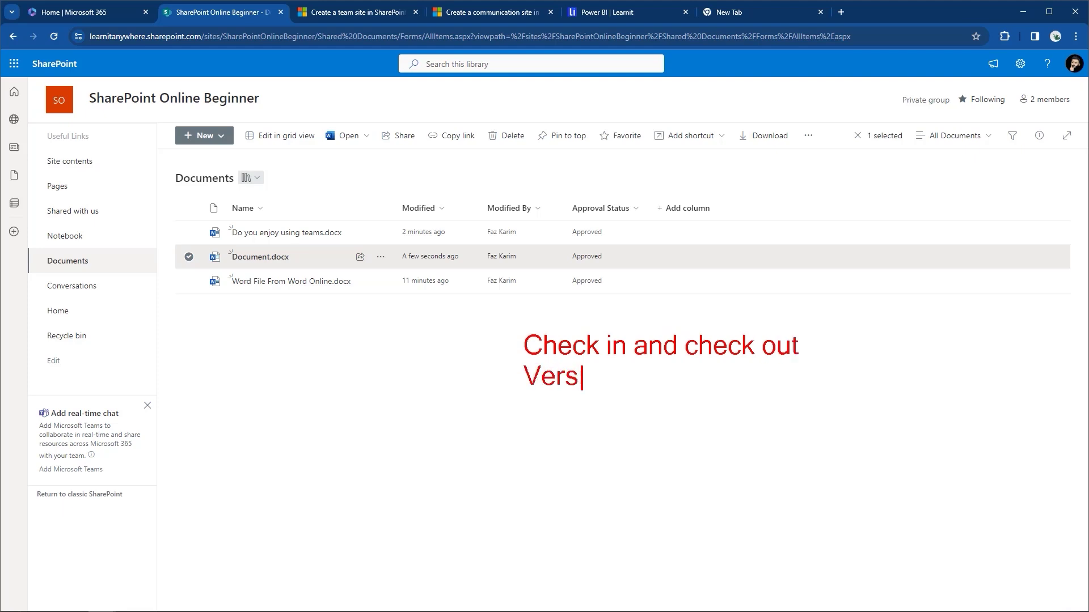
type("ion history")
key("Return")
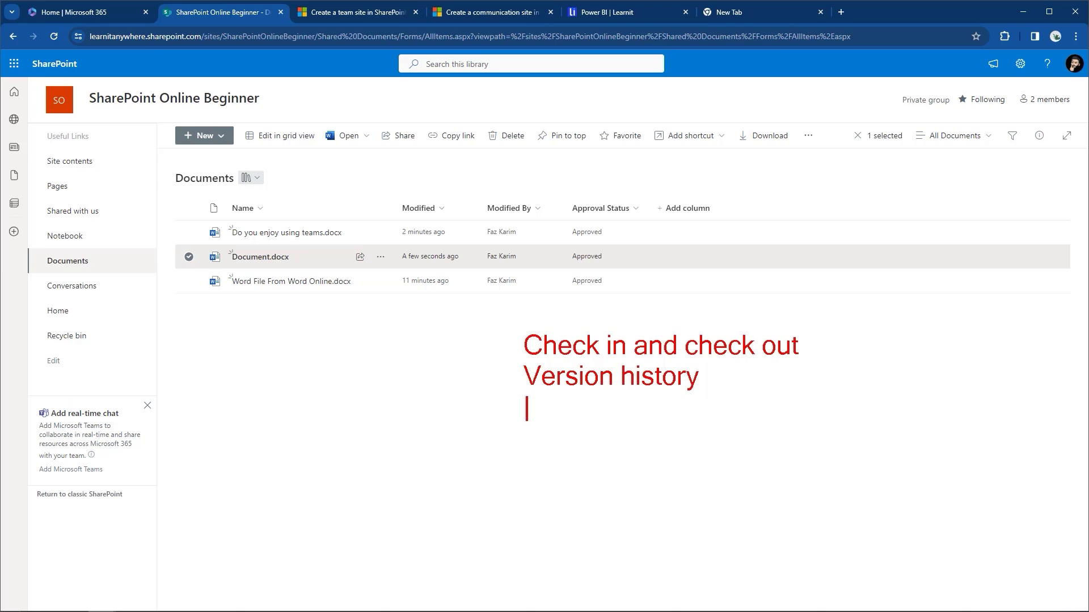
type("Content approval")
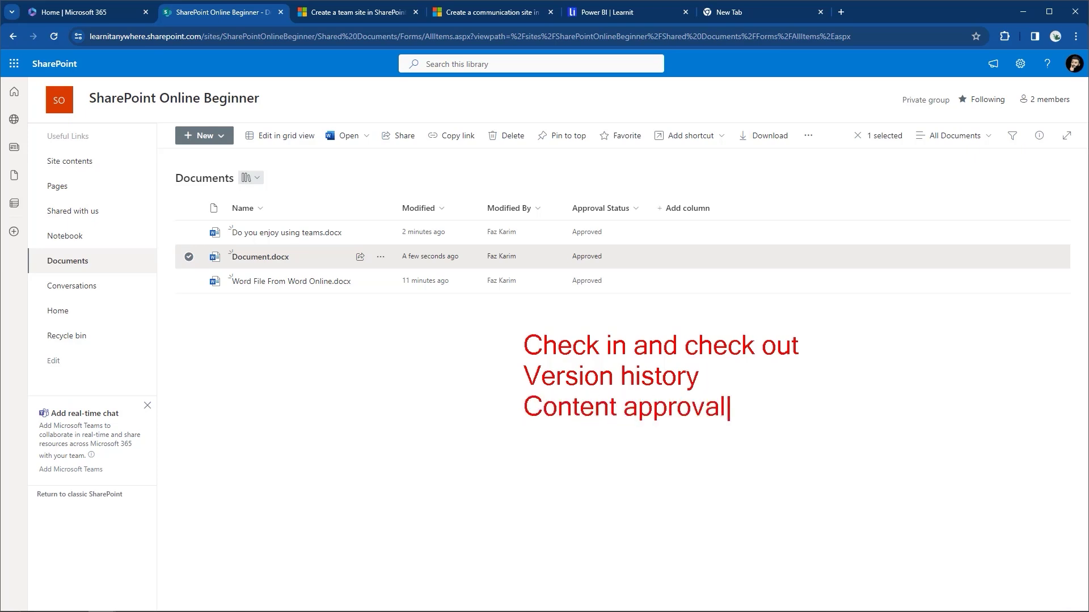
mouse_move(748, 323)
left_mouse_down()
mouse_move(1006, 71)
mouse_move(1012, 50)
mouse_move(1034, 86)
left_mouse_up()
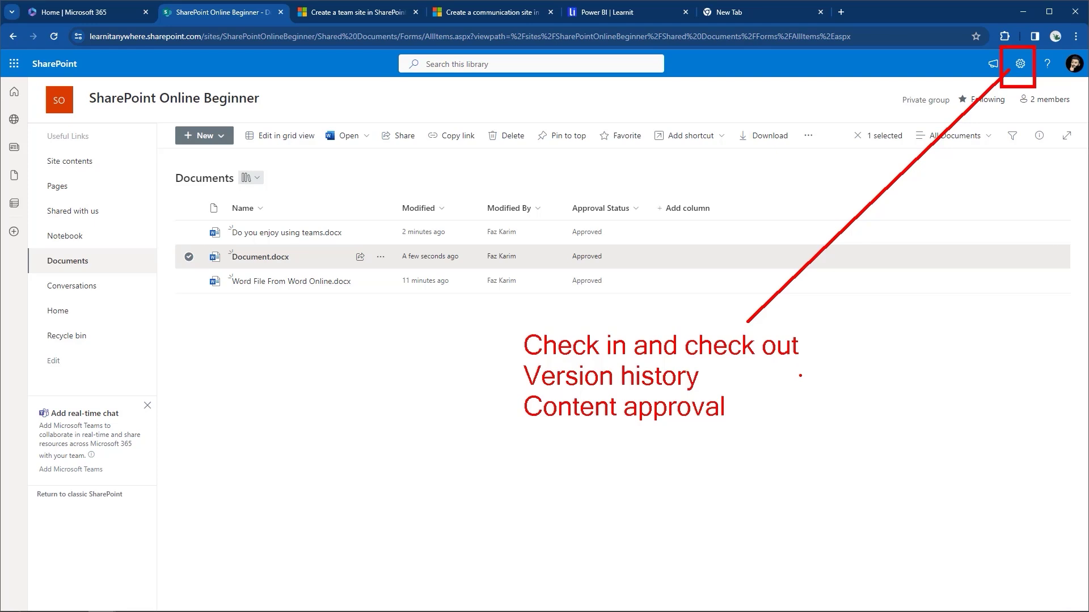
key("Escape")
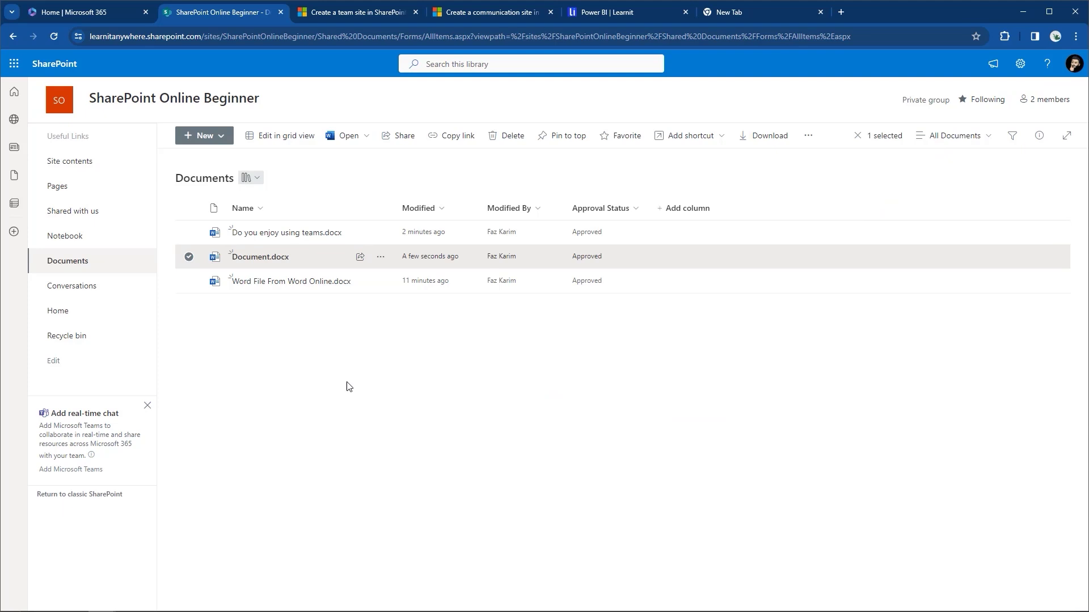
left_click(189, 258)
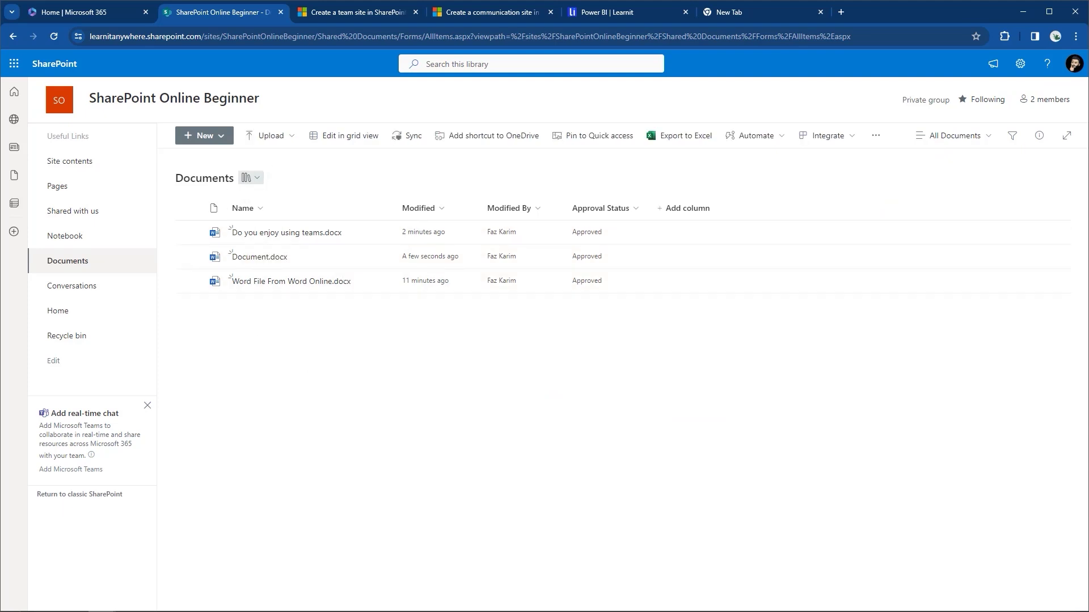
key("Escape")
mouse_move(95, 605)
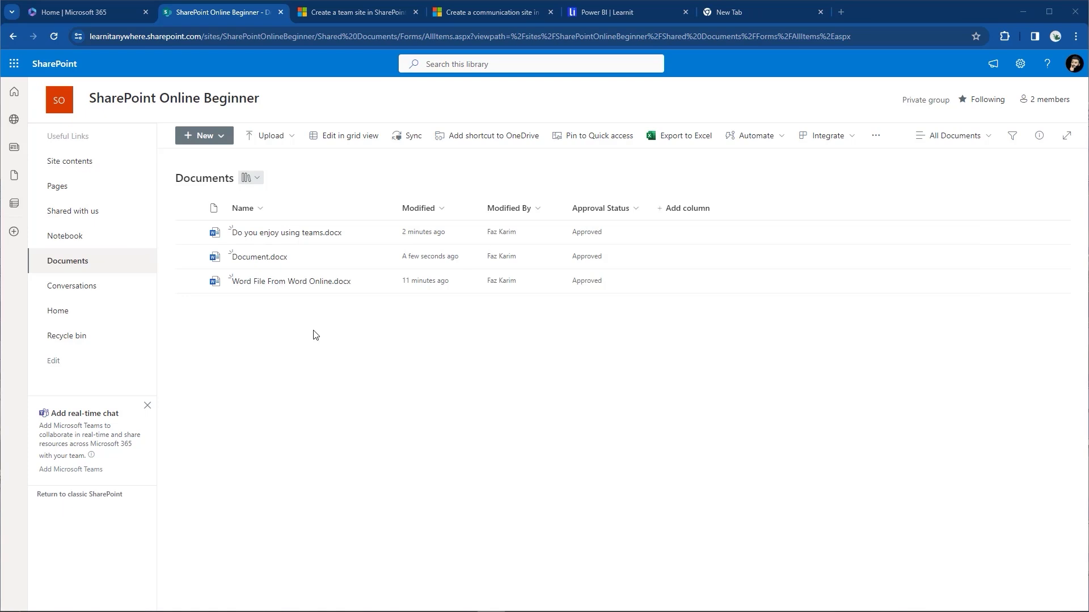
Sync the Documents library to this computer through Microsoft OneDrive.
key("alt+Tab")
key("alt+Tab")
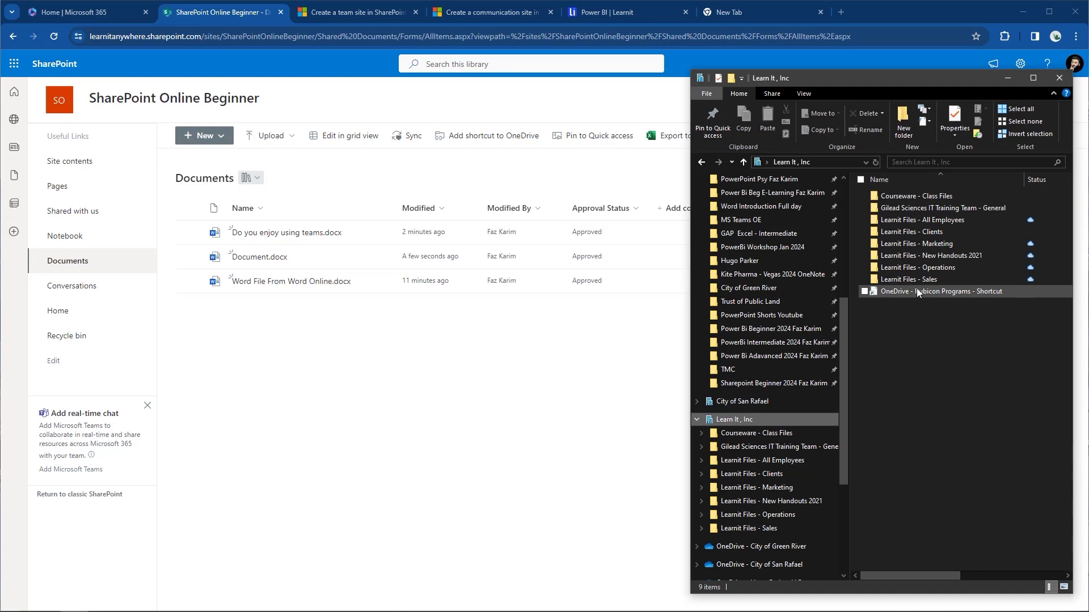
left_click(413, 140)
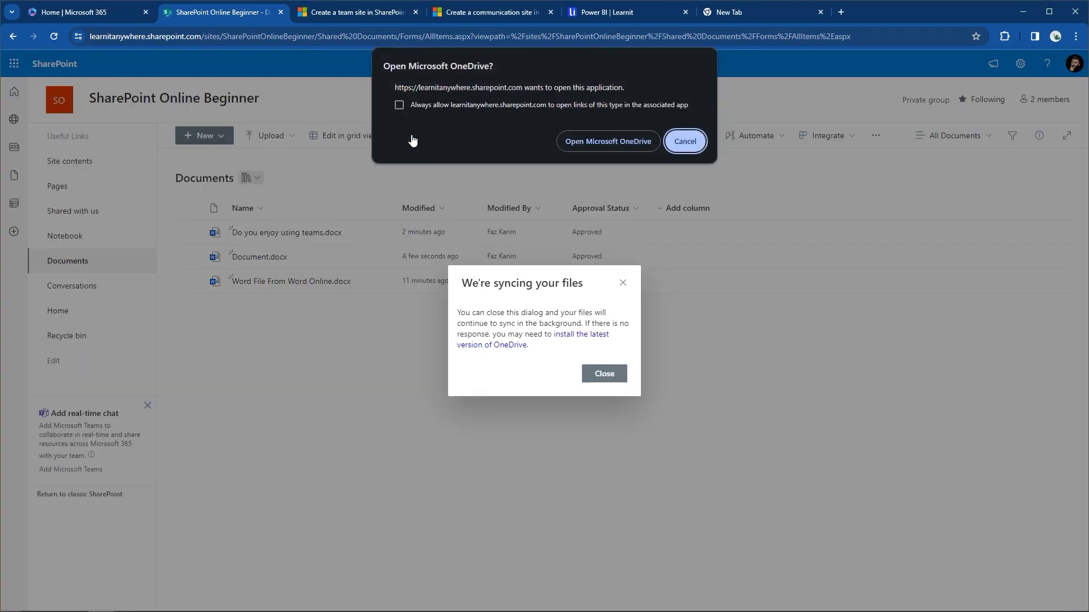
left_click(624, 136)
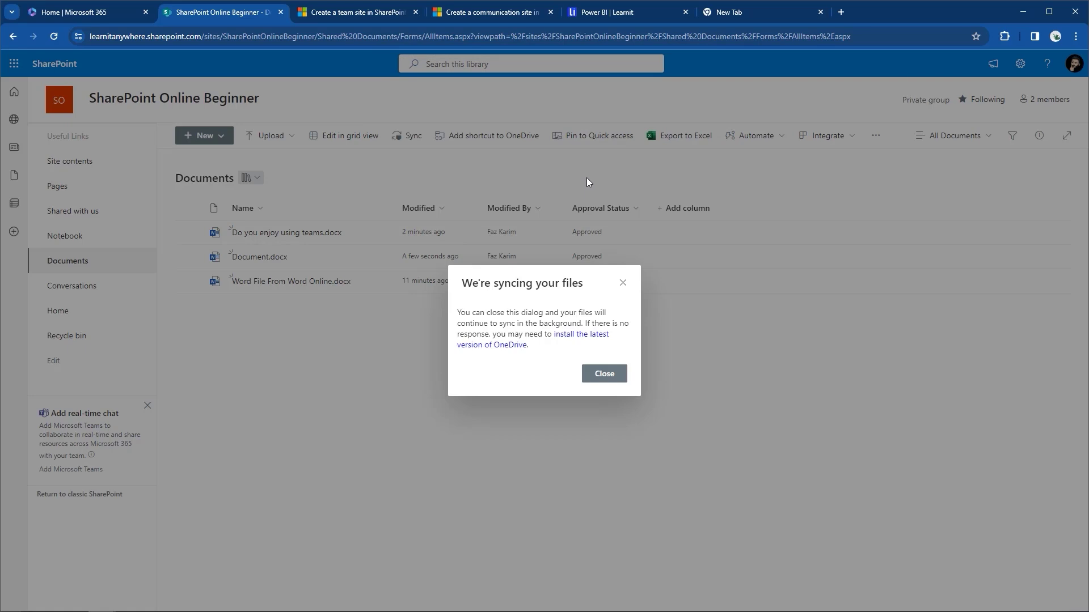
Open the synced SharePoint Online Beginner - Documents folder in Explorer, dismiss the notice, and minimize the browser.
key("alt+Tab")
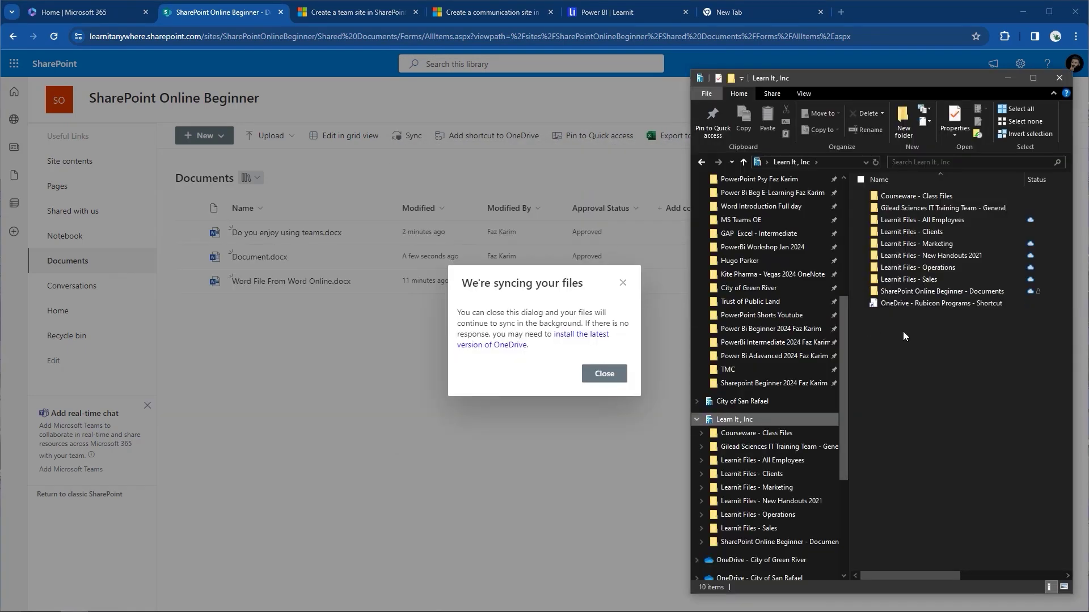
left_click(940, 291)
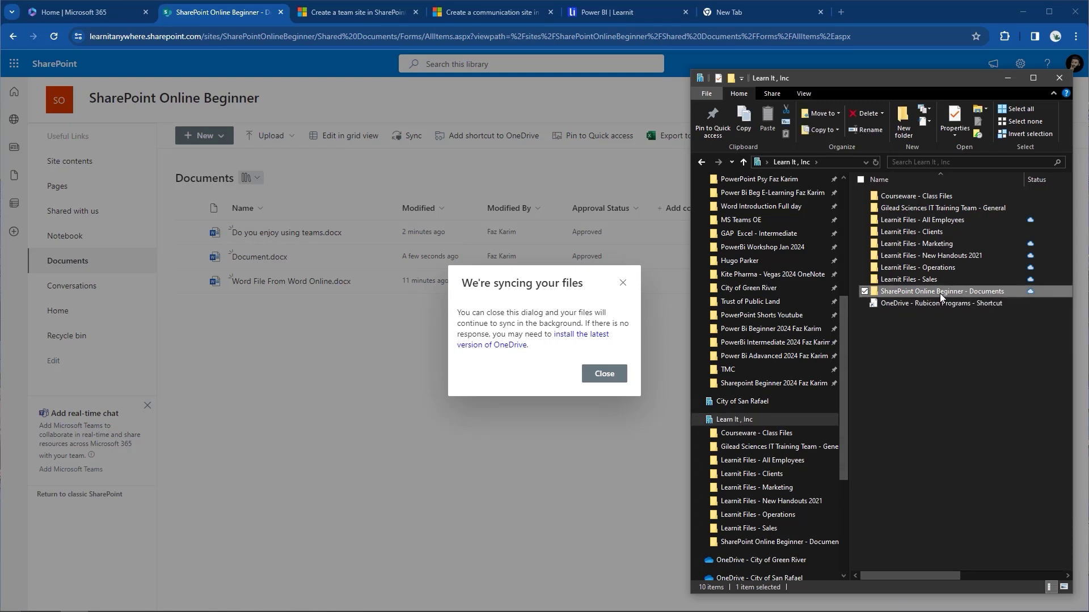
double_click(940, 293)
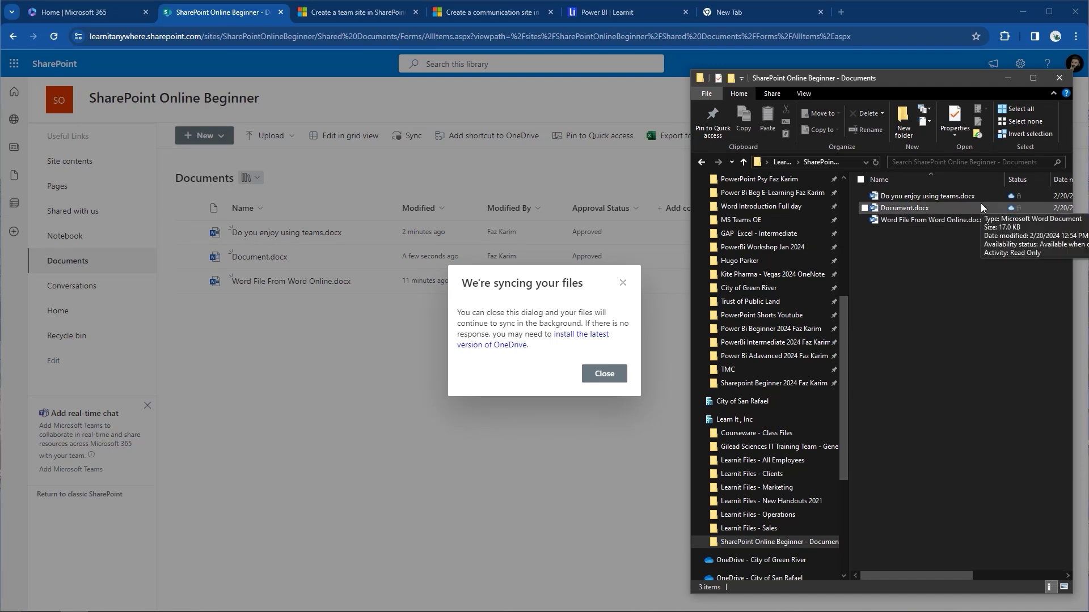
mouse_move(982, 199)
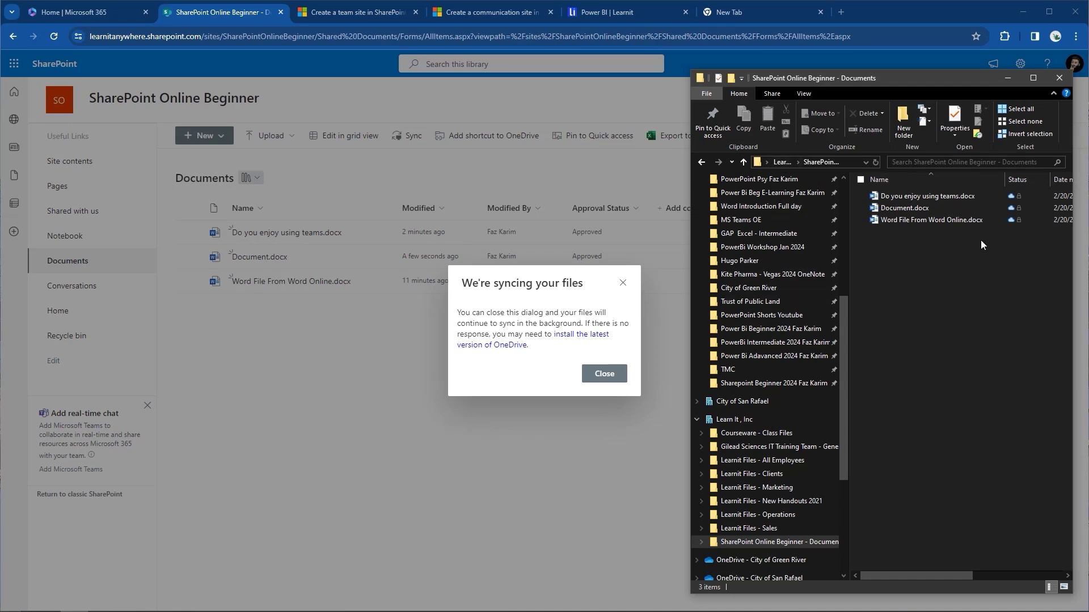
mouse_move(974, 217)
left_click(613, 376)
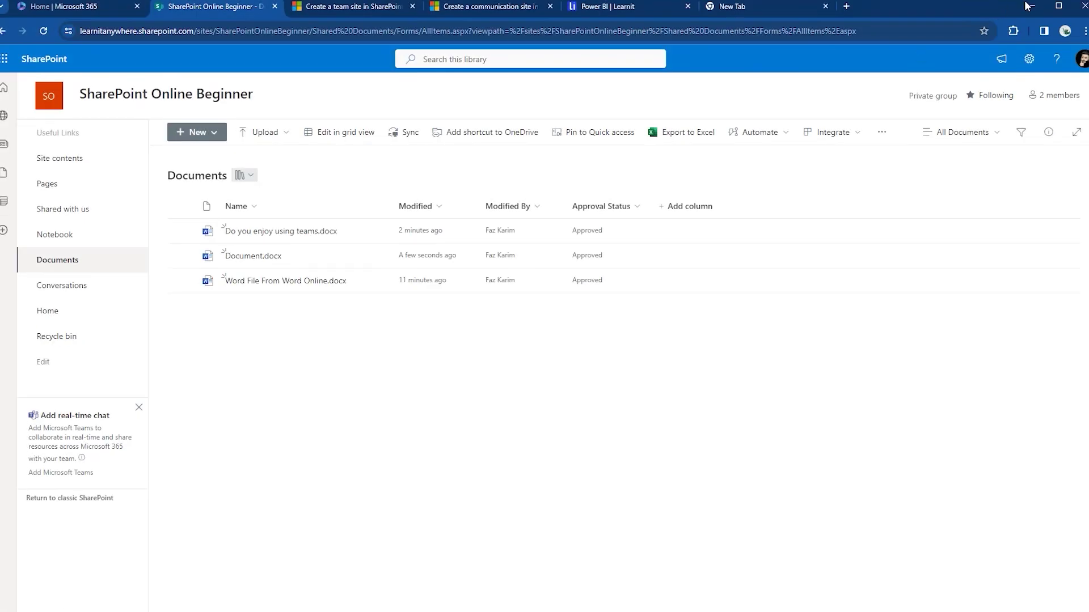
left_click(1024, 6)
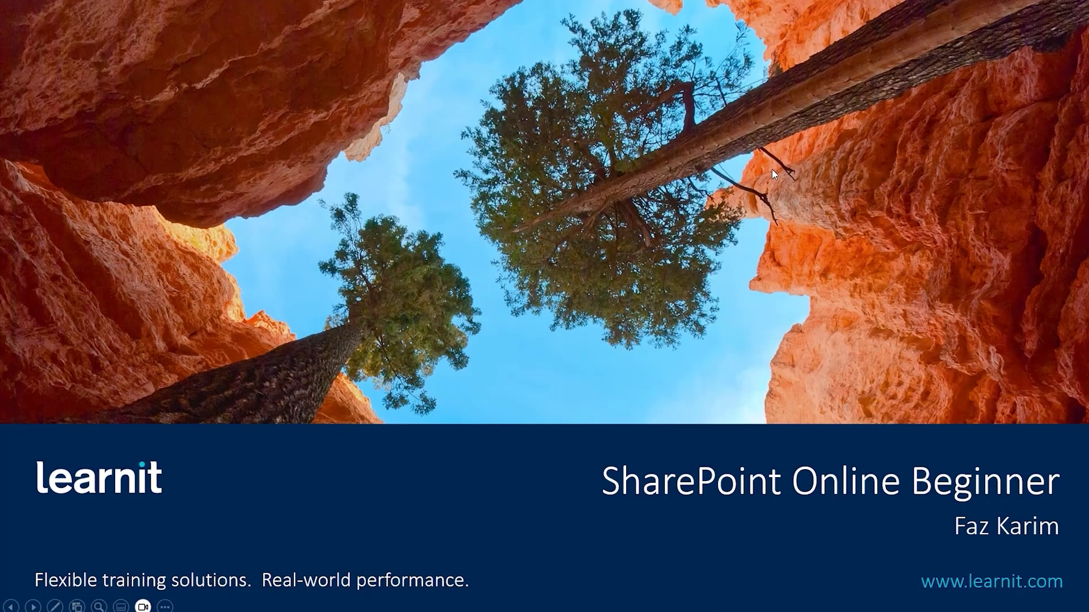